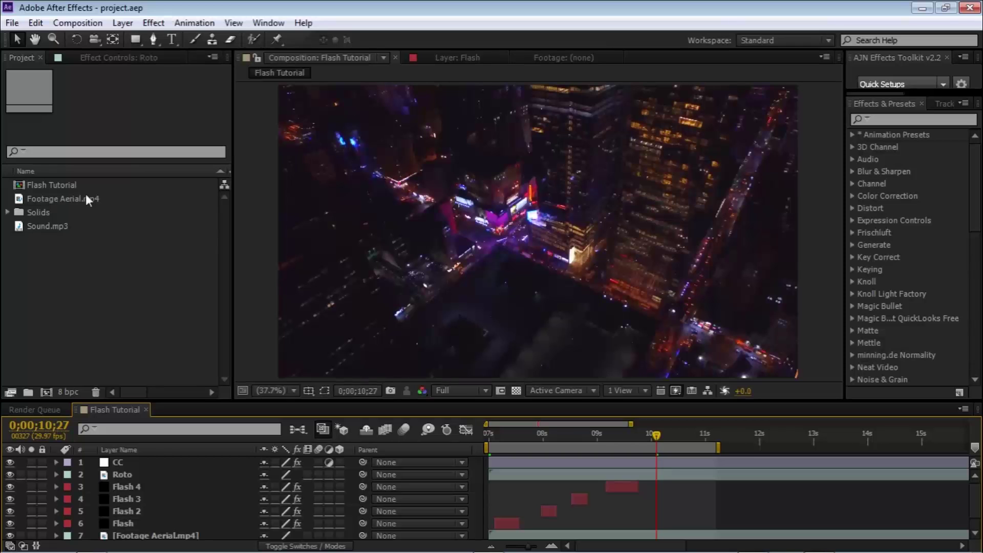
- Build a composition from Footage Aerial.mp4 and add a black solid above it, hidden
left_click(51, 200)
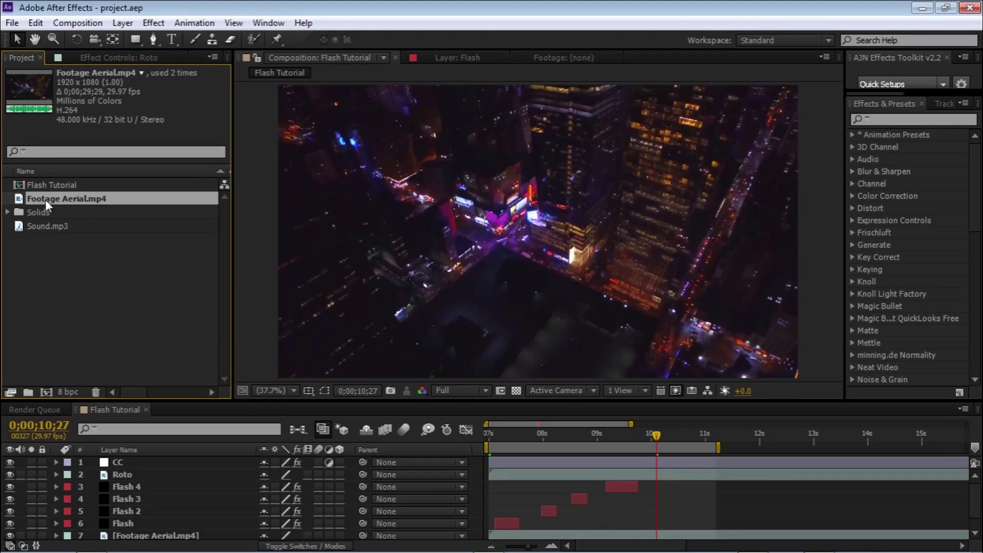
left_click(45, 392)
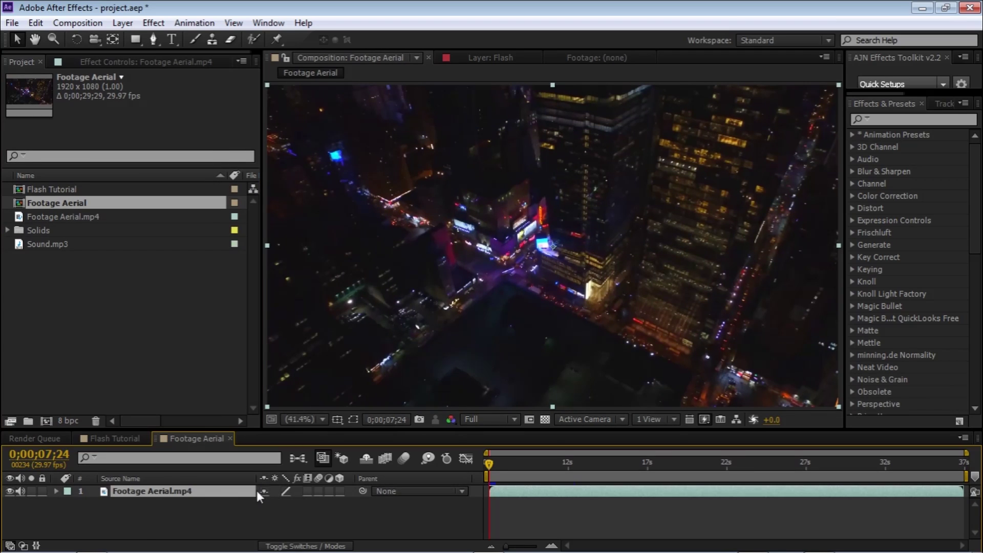
right_click(236, 513)
mouse_move(338, 359)
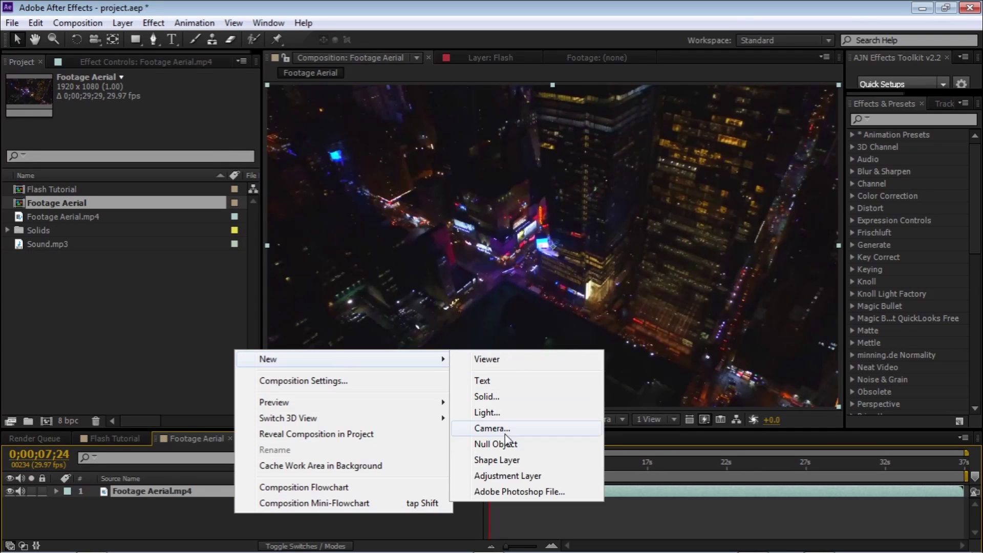
left_click(514, 397)
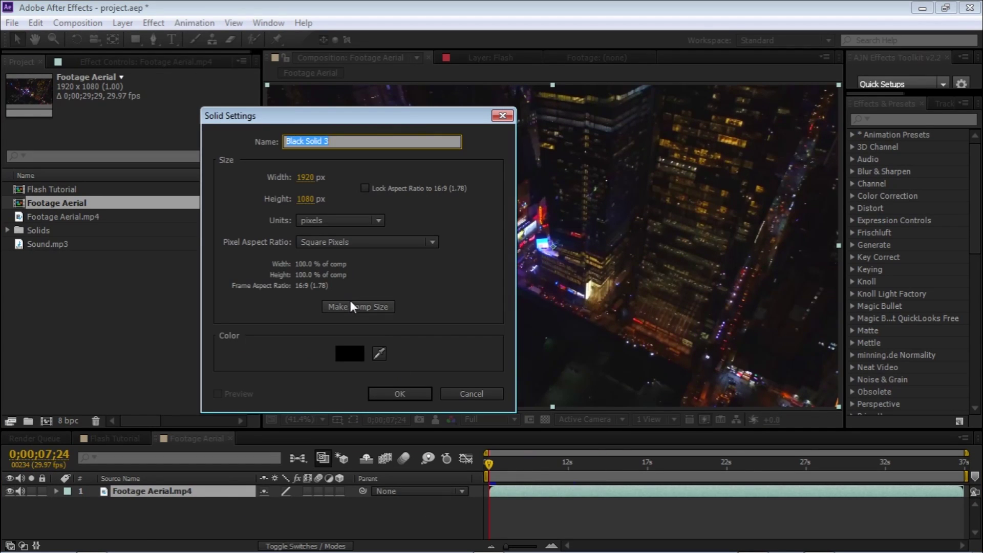
left_click(399, 393)
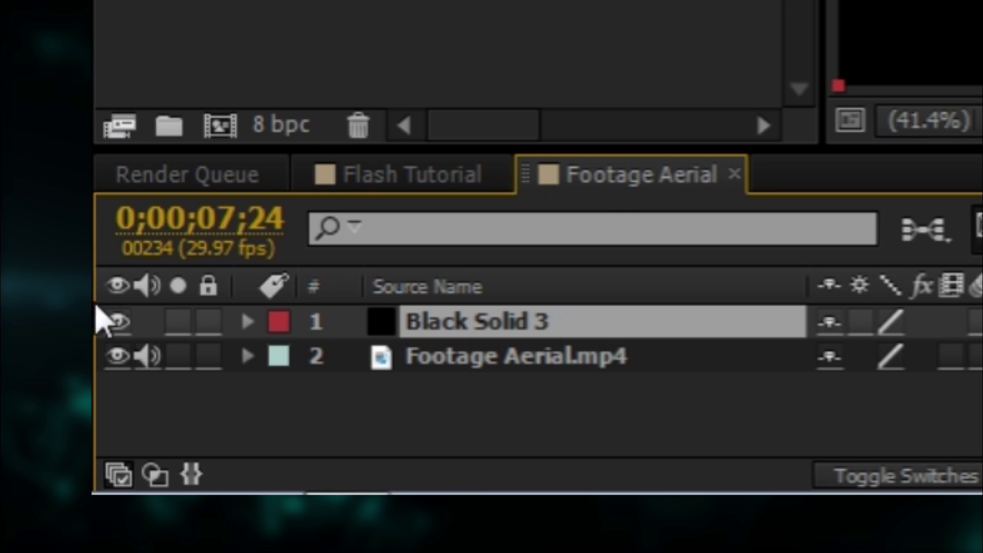
left_click(11, 491)
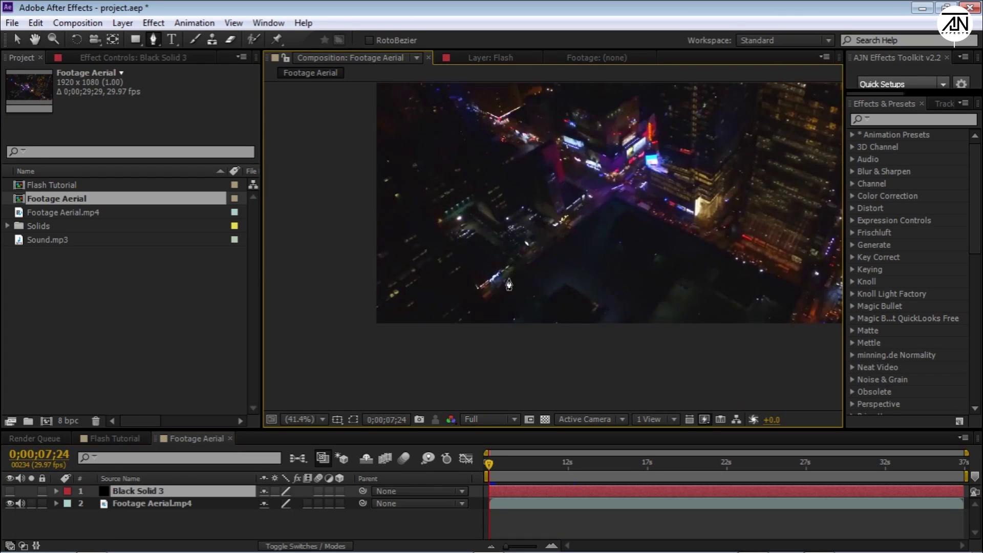
- Trace Pen mask points on Black Solid 3 along the lower-left street to the intersection
scroll(509, 286, "up", 3)
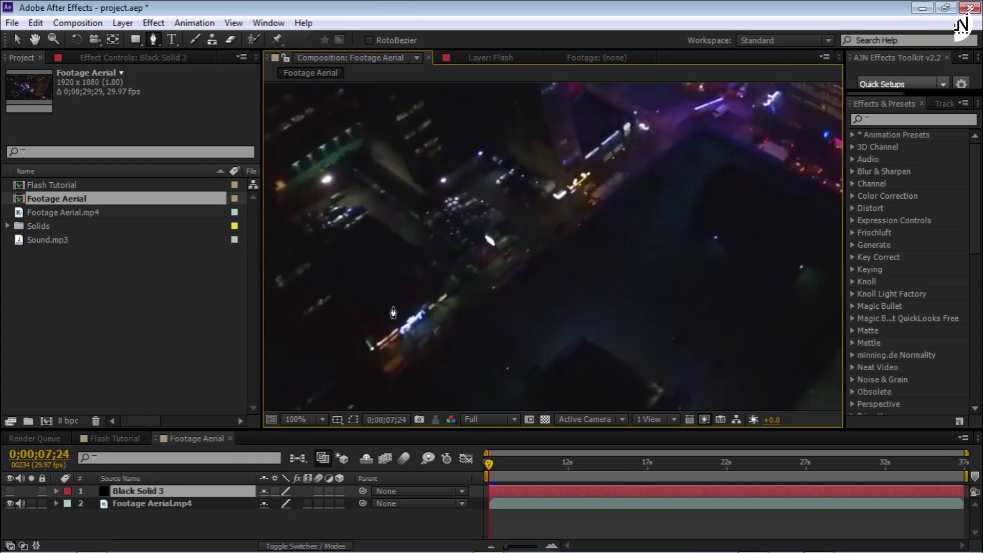
left_click_drag(462, 301, 515, 261)
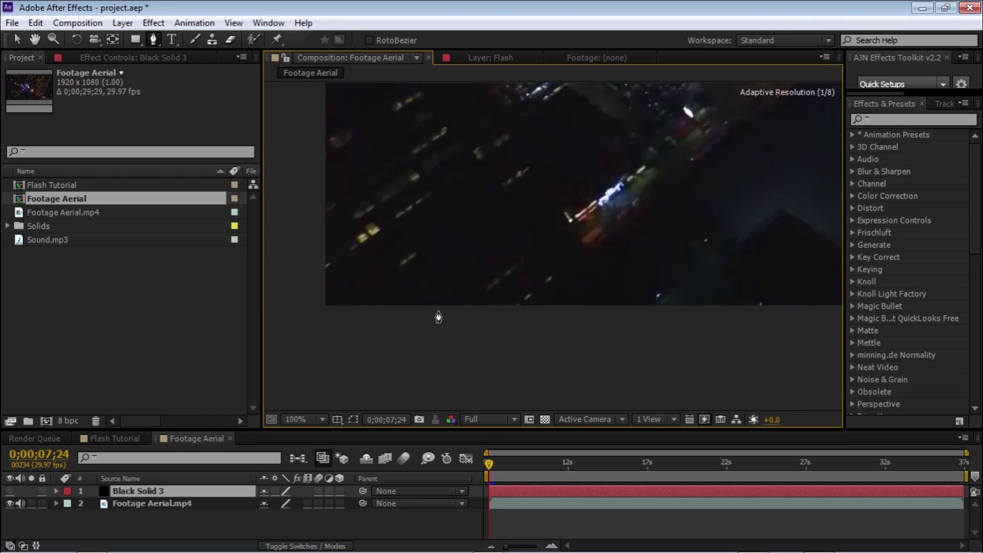
left_click_drag(439, 325, 382, 322)
scroll(428, 295, "up", 2)
left_click(529, 279)
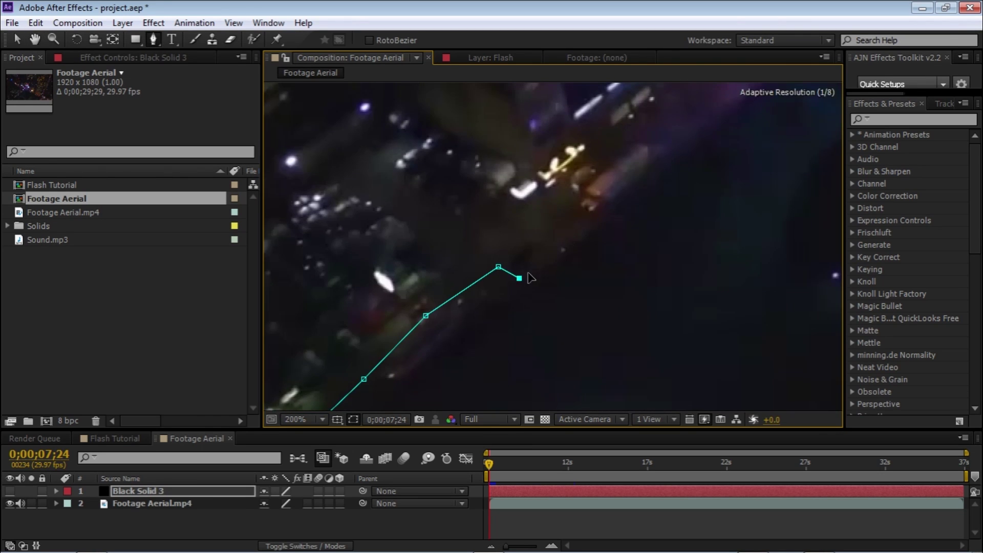
left_click(574, 237)
left_click(670, 131)
mouse_move(684, 135)
left_mouse_down()
mouse_move(639, 206)
mouse_move(537, 217)
left_mouse_up()
left_click(641, 241)
left_click_drag(640, 240, 522, 204)
left_click(555, 281)
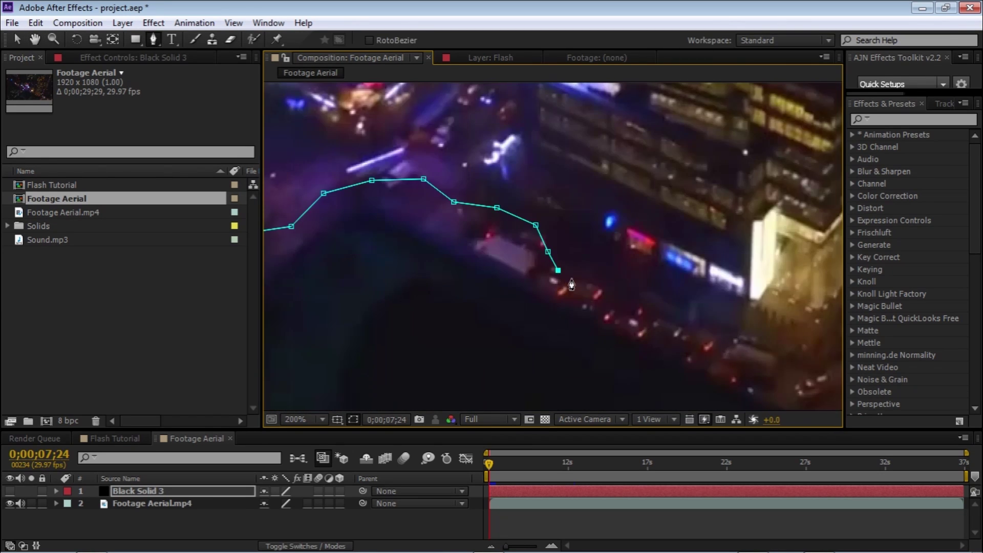
left_click_drag(563, 287, 563, 256)
left_click(588, 267)
left_click_drag(623, 269, 604, 258)
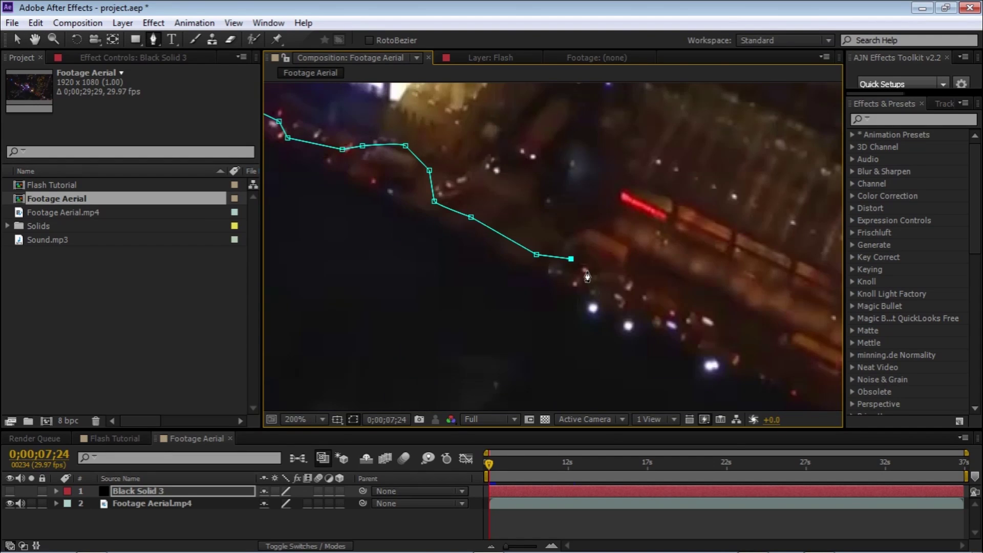
left_click(654, 307)
left_click_drag(654, 307, 492, 232)
left_click(512, 253)
left_click(568, 247)
left_click(600, 279)
left_click_drag(600, 280, 496, 300)
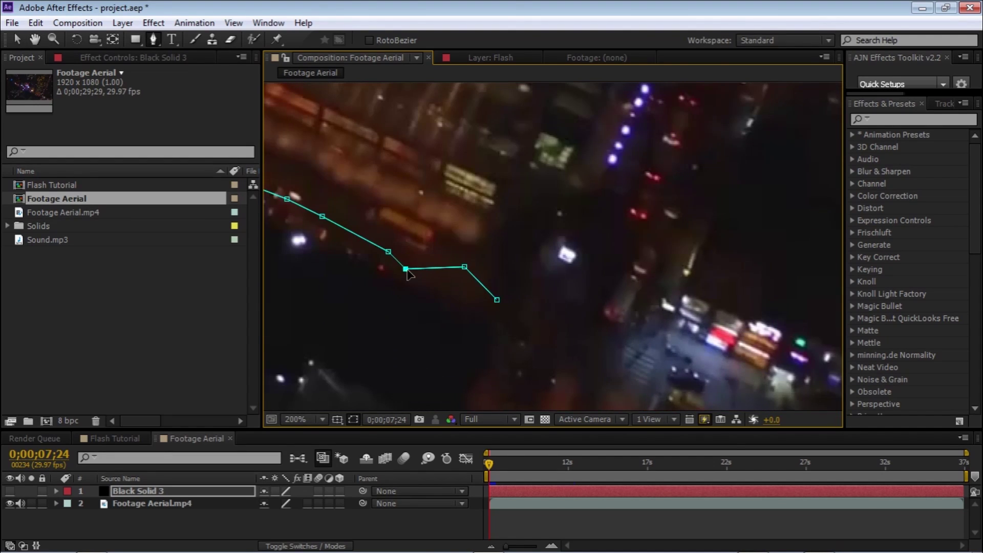
left_click(409, 273)
- Continue the mask path up the avenue to the top of the frame
left_click_drag(542, 327, 512, 379)
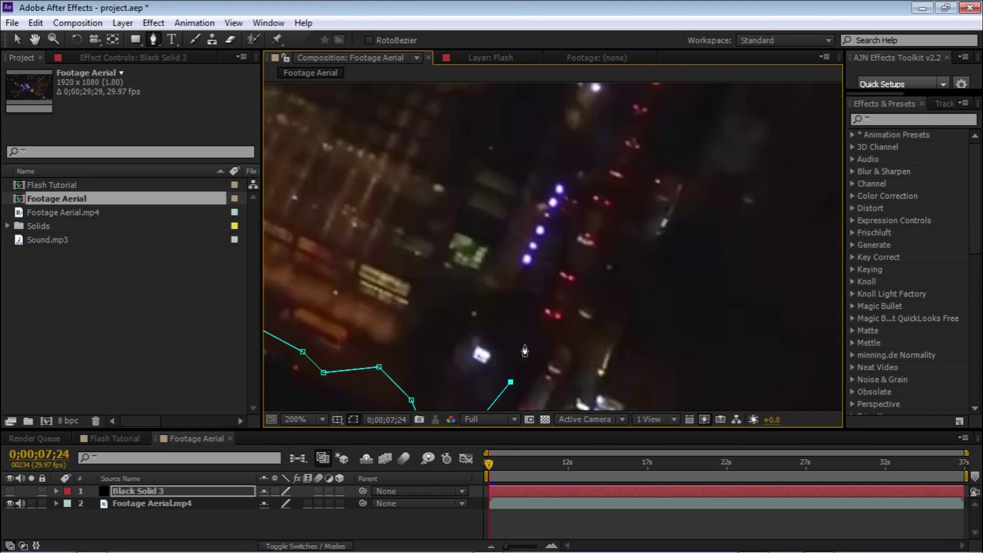
left_click(527, 338)
left_click(568, 292)
left_click_drag(568, 291, 548, 359)
left_click(538, 235)
left_click(564, 252)
mouse_move(595, 222)
left_mouse_down()
mouse_move(550, 249)
mouse_move(483, 355)
left_mouse_up()
left_click(480, 347)
left_click(496, 281)
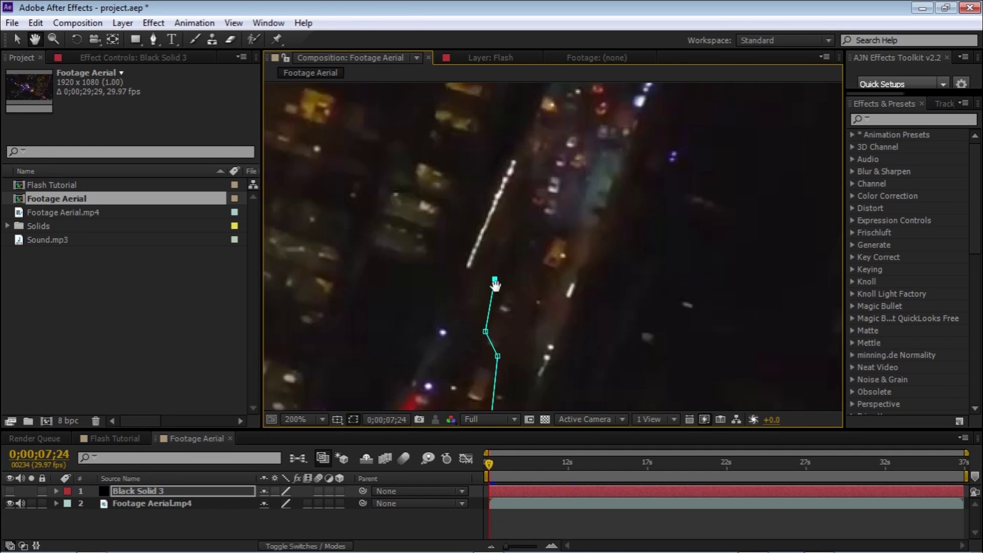
left_click_drag(496, 281, 492, 306)
left_click(539, 239)
left_click(554, 186)
left_click_drag(554, 187, 499, 317)
left_click(527, 200)
left_click_drag(539, 229, 553, 318)
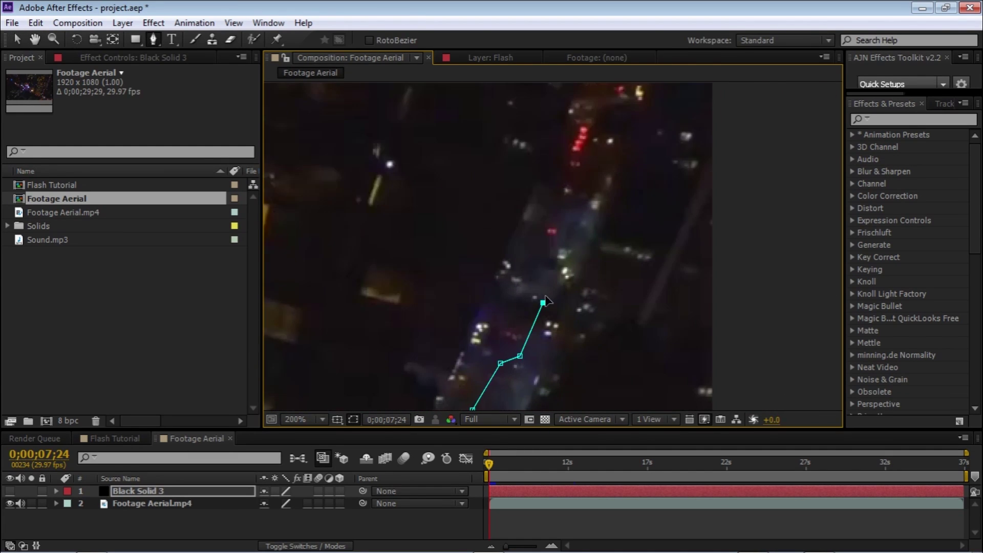
left_click_drag(553, 256, 542, 307)
left_click_drag(543, 231, 537, 286)
left_click(564, 246)
left_click(569, 176)
left_click(589, 144)
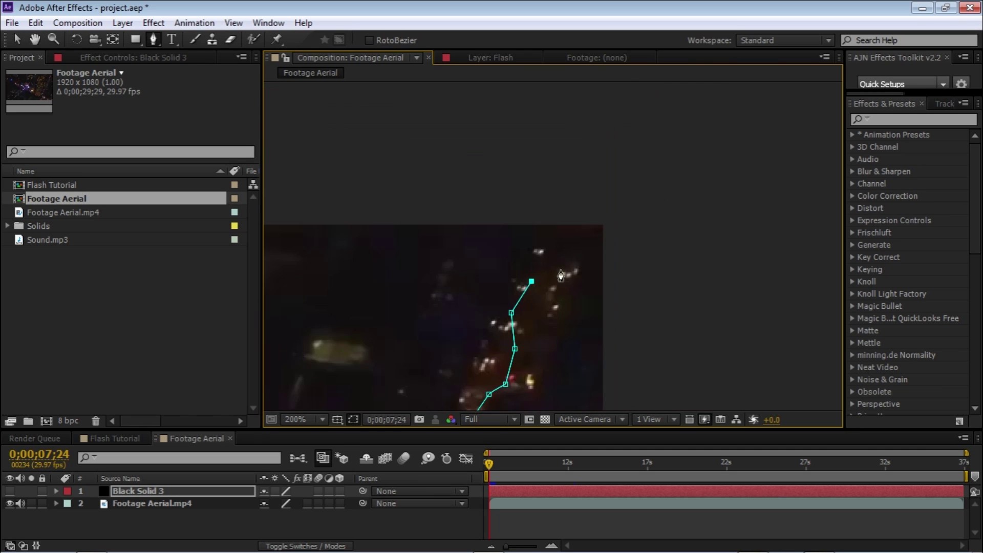
- Add points beyond the top-right corner and below the frame, close the mask, and set its first vertex
scroll(562, 278, "down", 3)
scroll(636, 106, "down", 2)
left_click(637, 105)
left_click(672, 302)
left_click(772, 345)
left_click(407, 342)
scroll(414, 333, "up", 4)
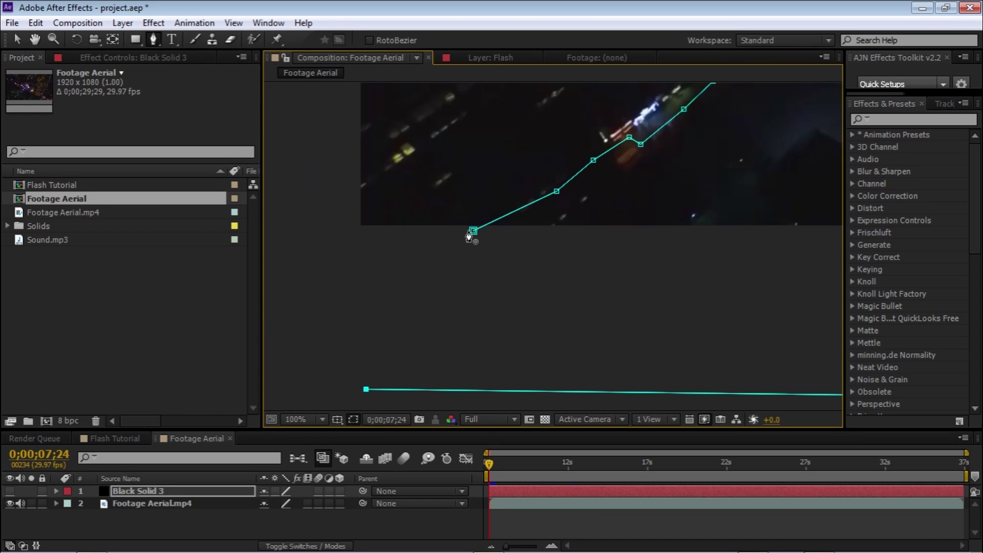
left_click(473, 231)
right_click(472, 237)
mouse_move(529, 114)
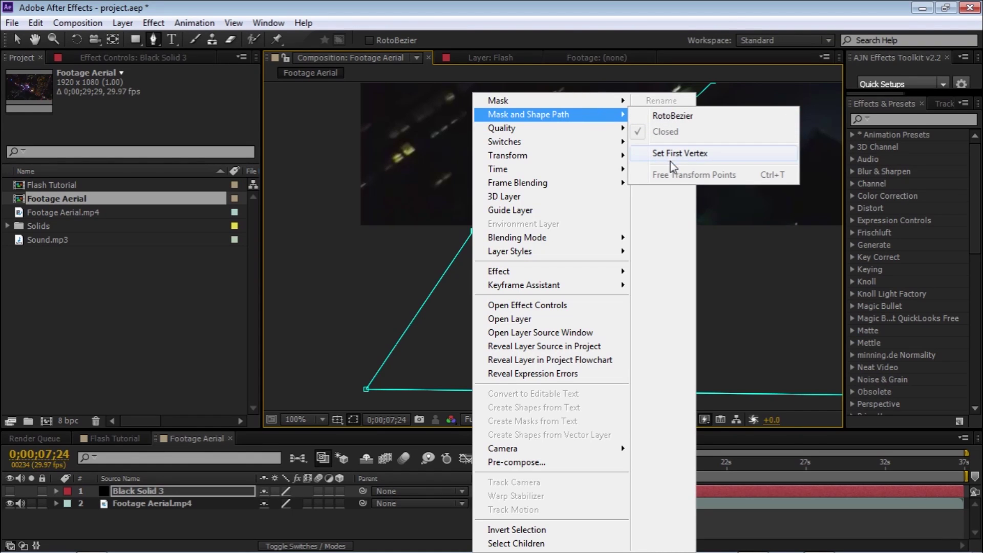
left_click(671, 153)
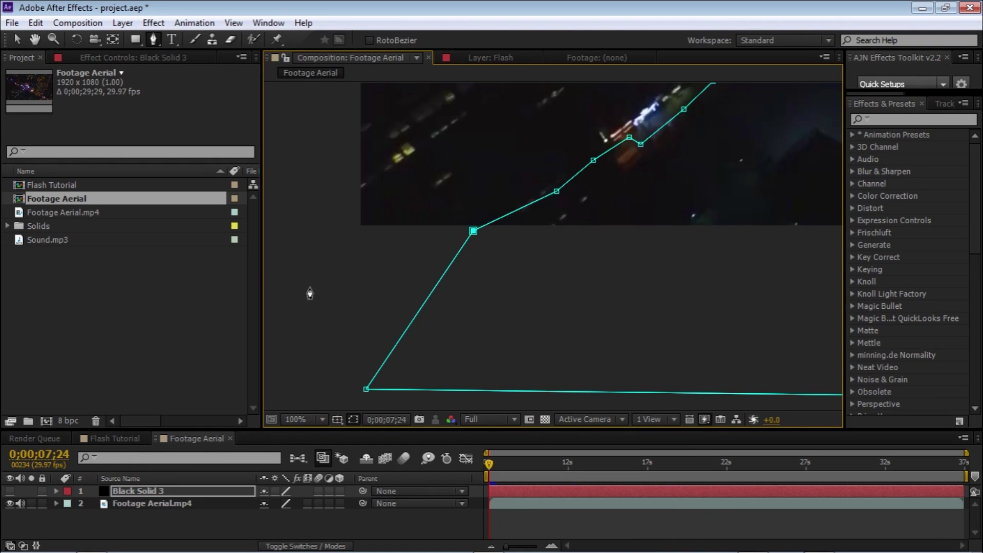
- Apply the Vegas effect to the black solid, stroking along Mask 1
key("shift+slash")
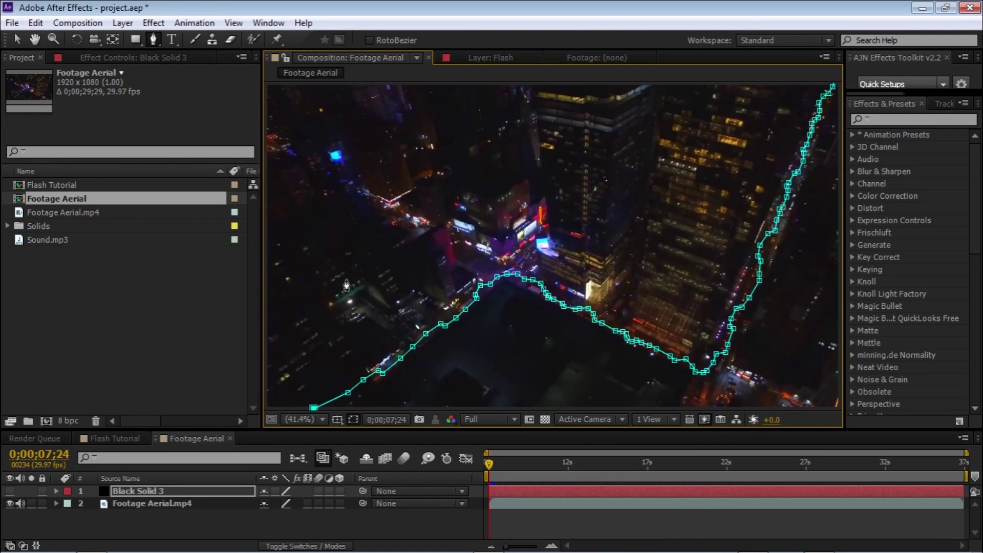
left_click(124, 496)
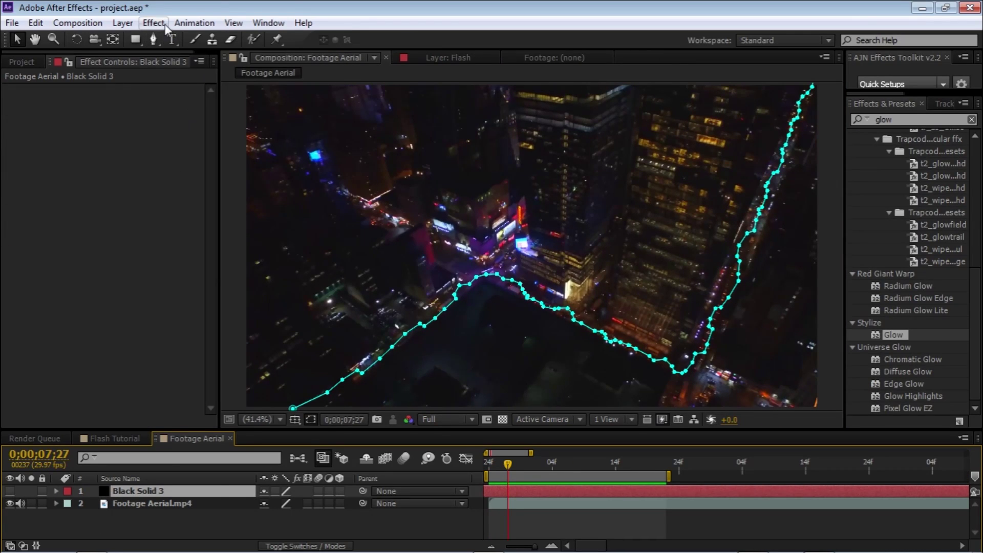
left_click(153, 23)
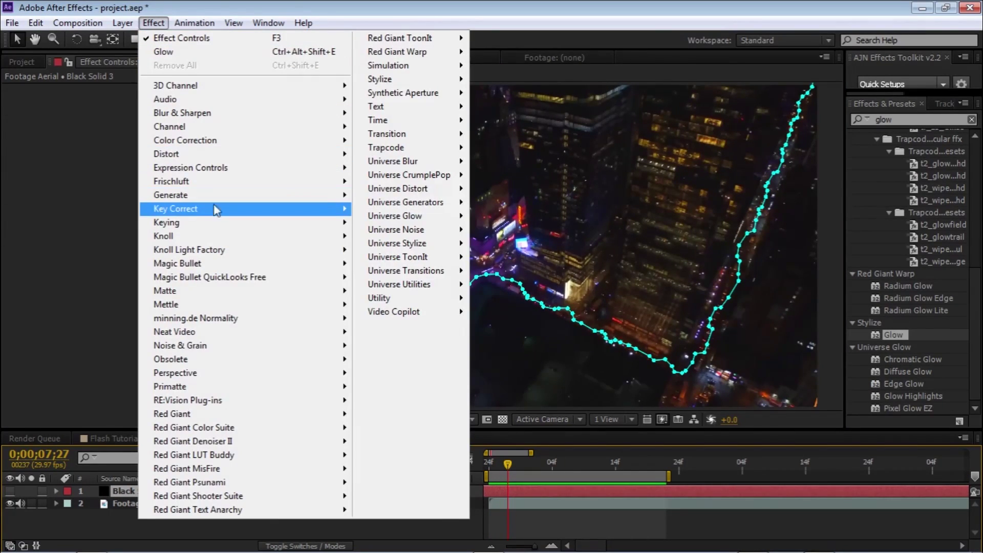
mouse_move(171, 195)
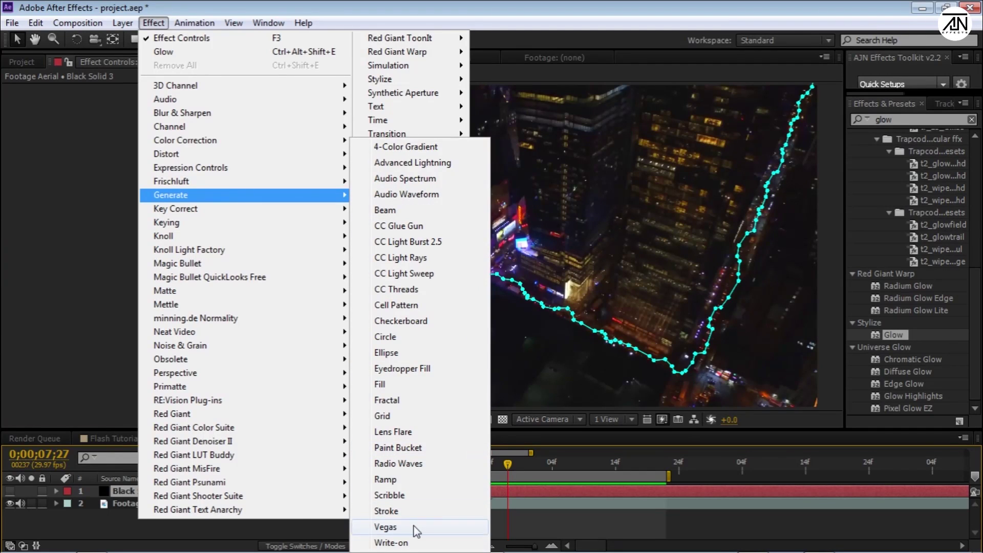
left_click(407, 526)
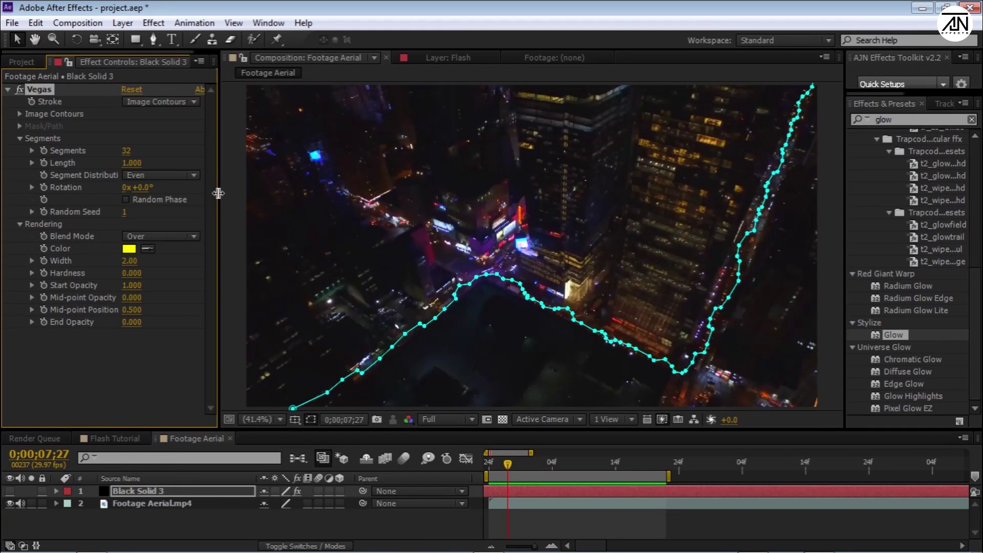
left_click_drag(222, 196, 239, 197)
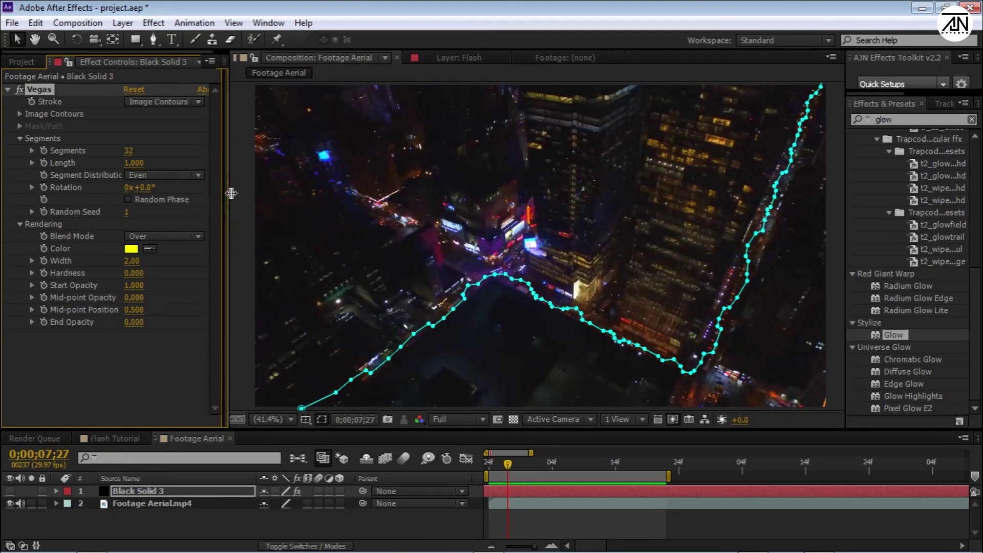
left_click(201, 104)
left_click(141, 124)
left_click(141, 130)
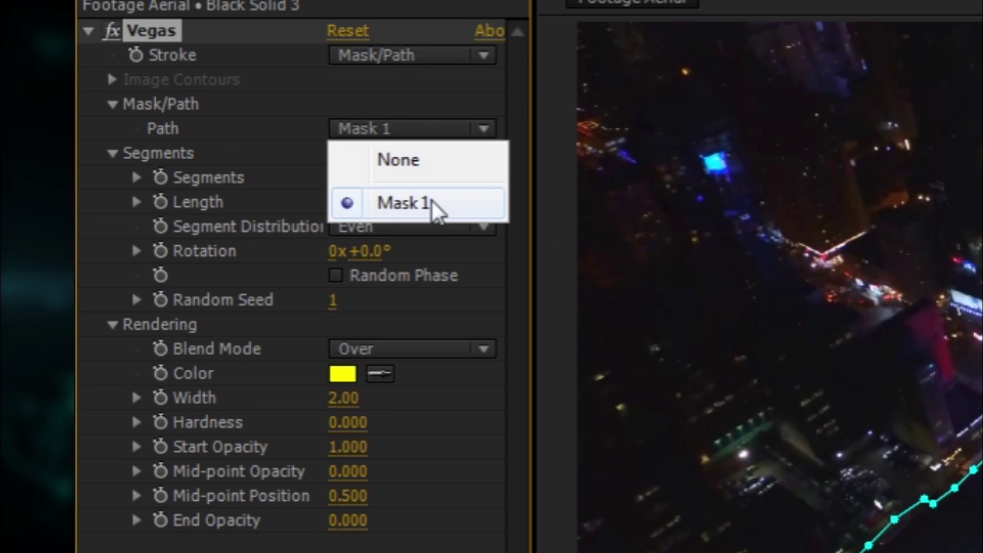
- Set Vegas Segments to 1 and Length to 0.300
left_click(436, 207)
left_click(357, 177)
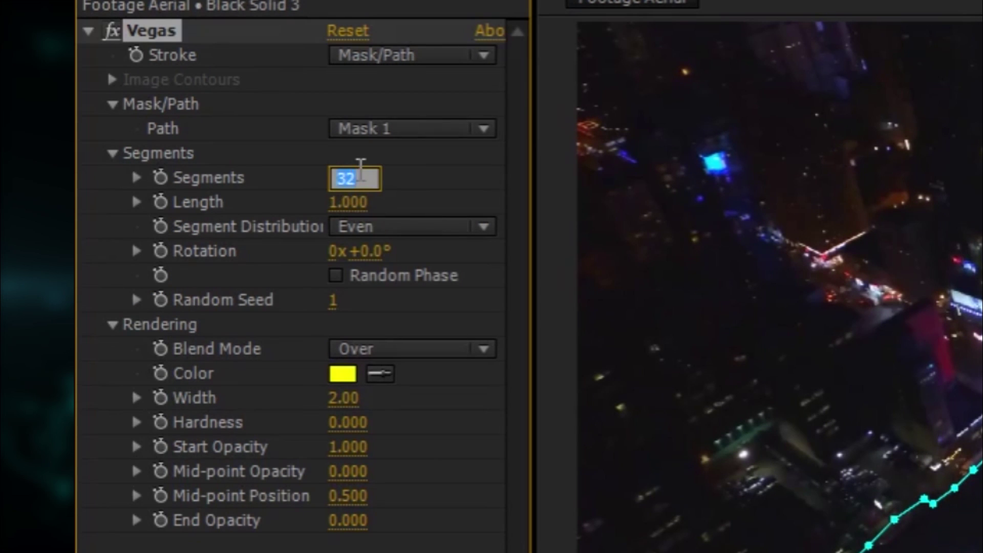
type("1")
key("Return")
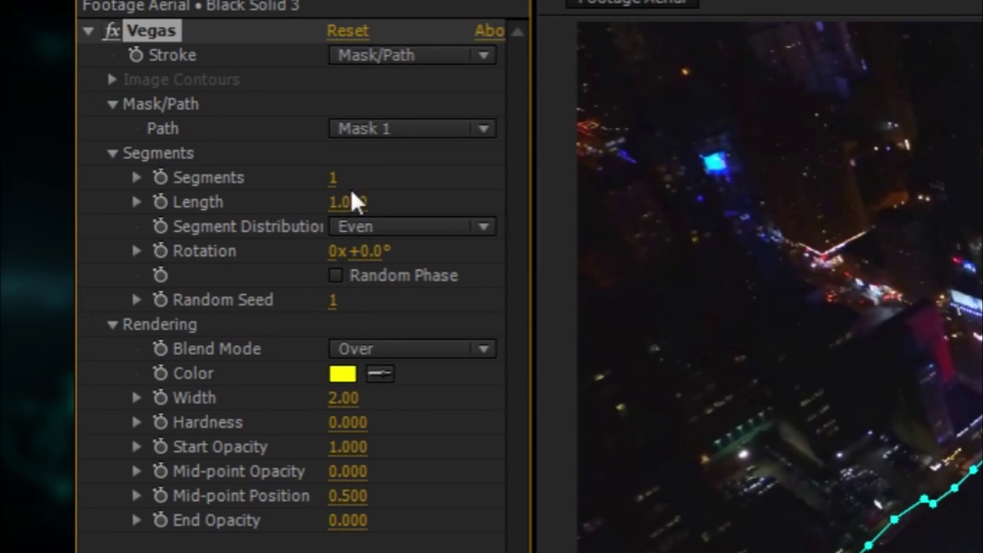
left_click(353, 202)
type("0.3")
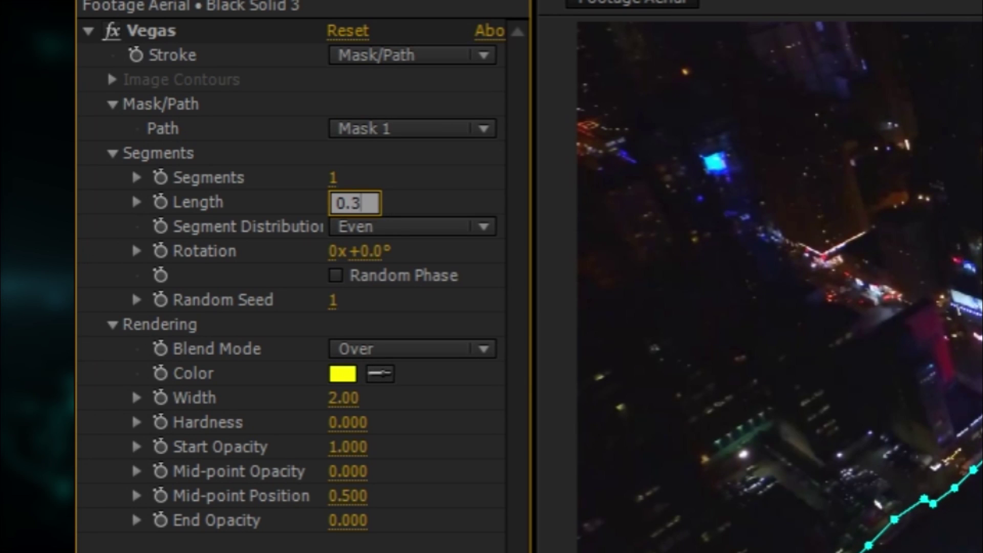
key("Return")
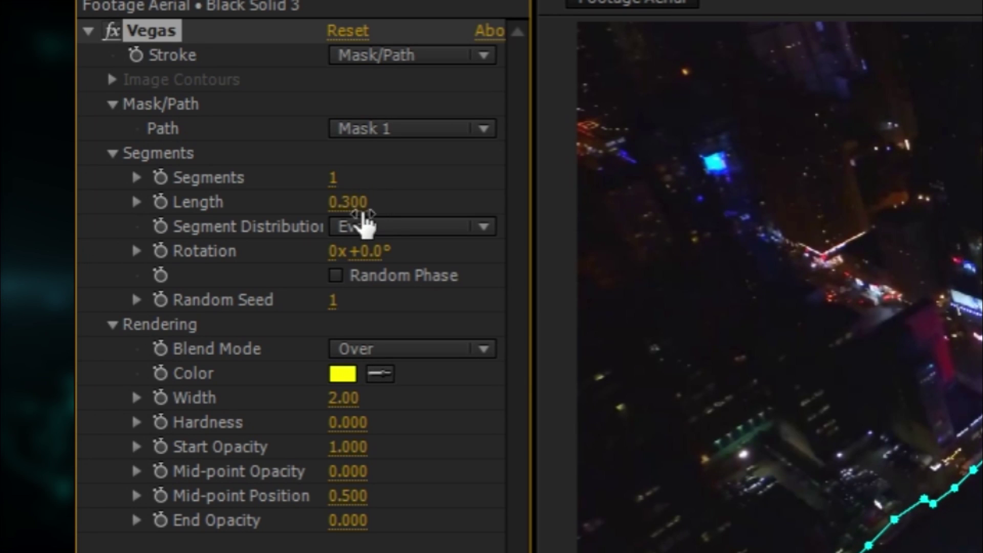
- Give the Vegas stroke Transparent blend mode, a dull orange colour and width 3
left_click(373, 357)
left_click(435, 381)
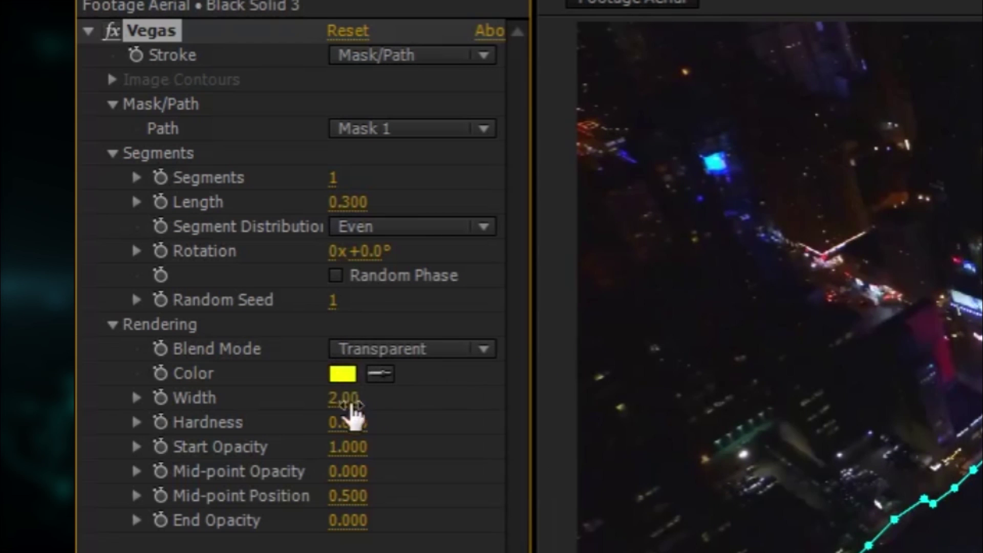
left_click(343, 373)
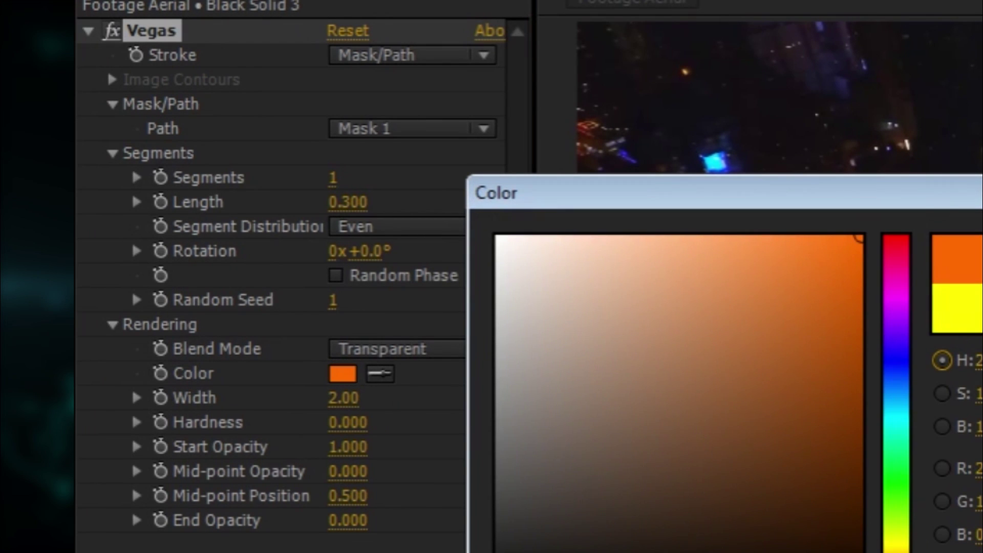
mouse_move(796, 392)
left_mouse_down()
mouse_move(811, 348)
mouse_move(791, 359)
left_mouse_up()
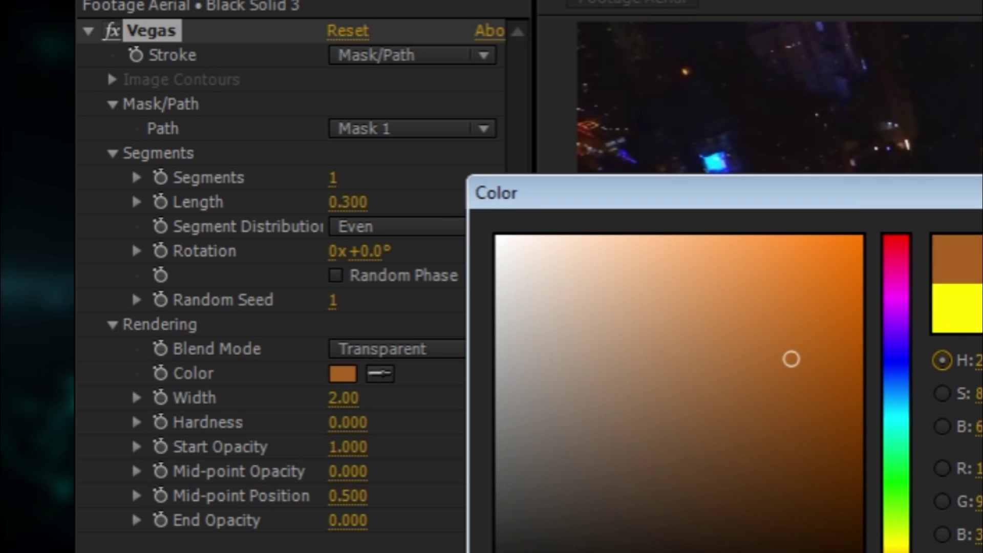
key("Return")
left_click(344, 398)
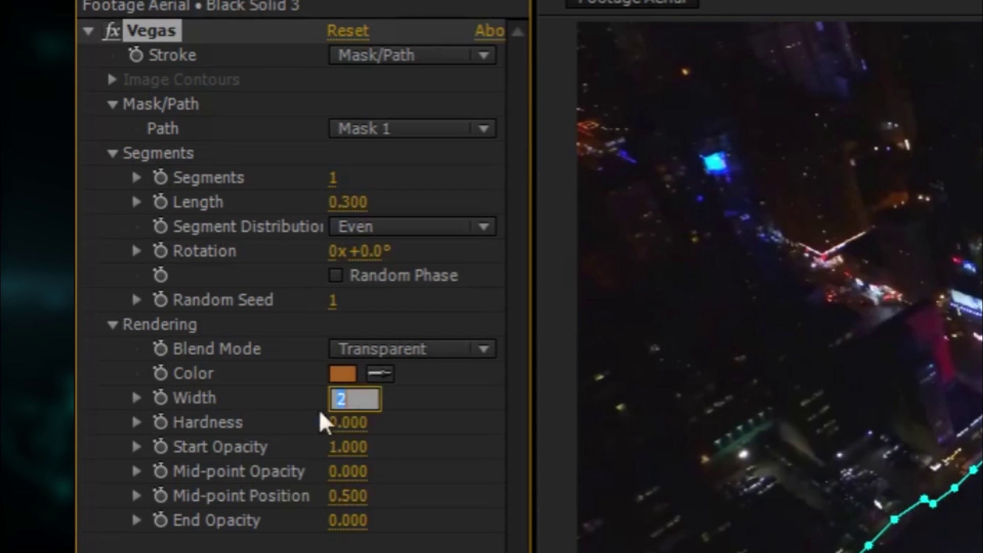
type("3")
key("Return")
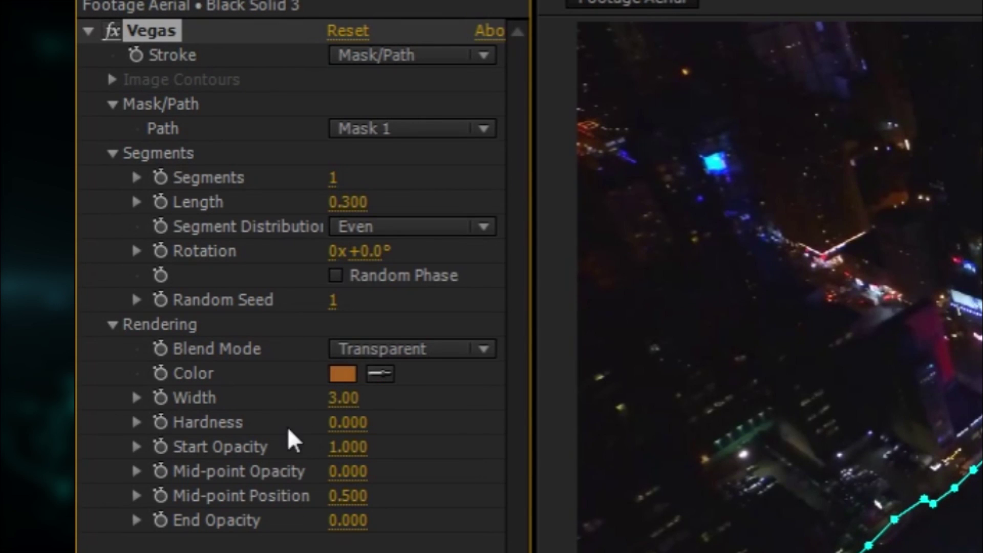
- Set hardness 0.45, start opacity 0, mid-point opacity -0.76 and end opacity 1
left_click_drag(347, 432, 427, 438)
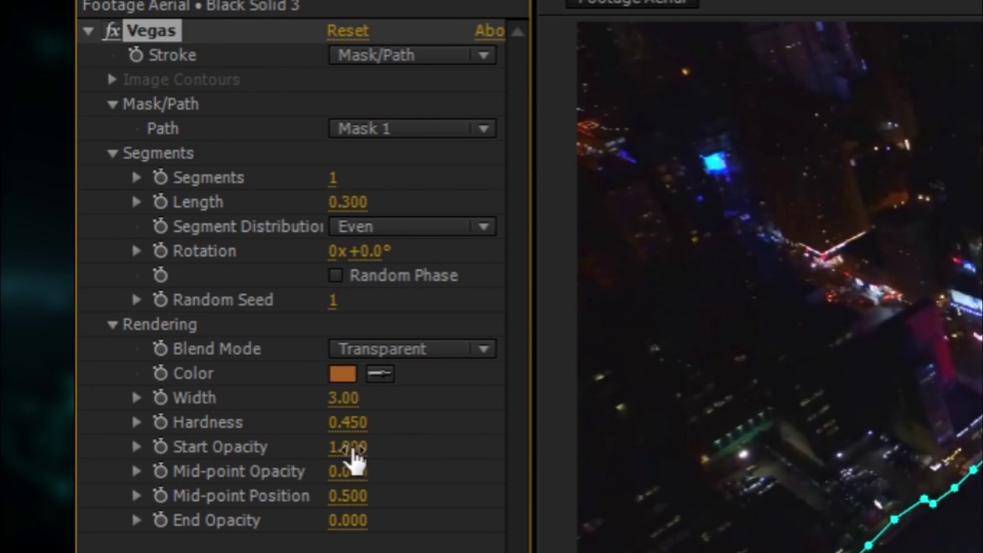
left_click_drag(359, 453, 92, 458)
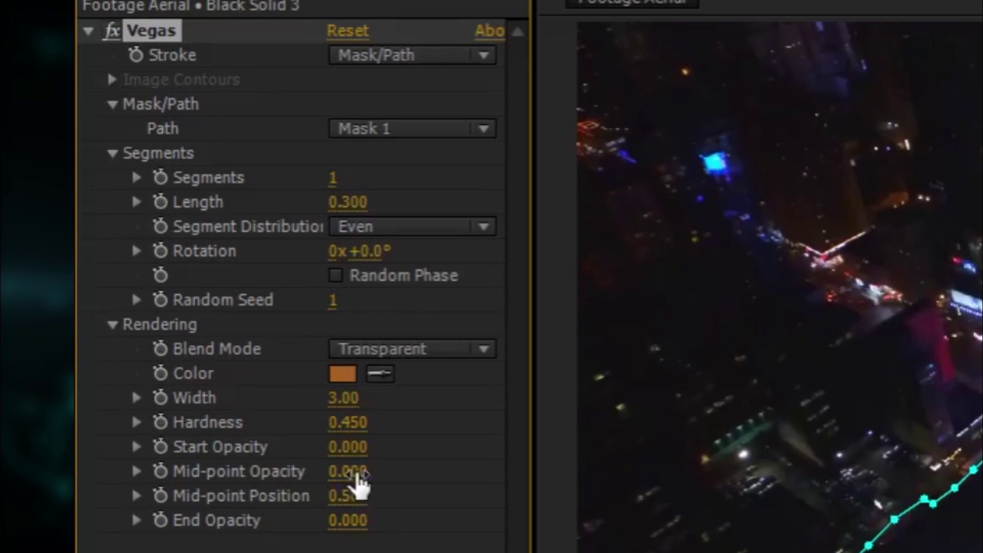
left_click_drag(353, 473, 307, 499)
left_click_drag(351, 472, 312, 481)
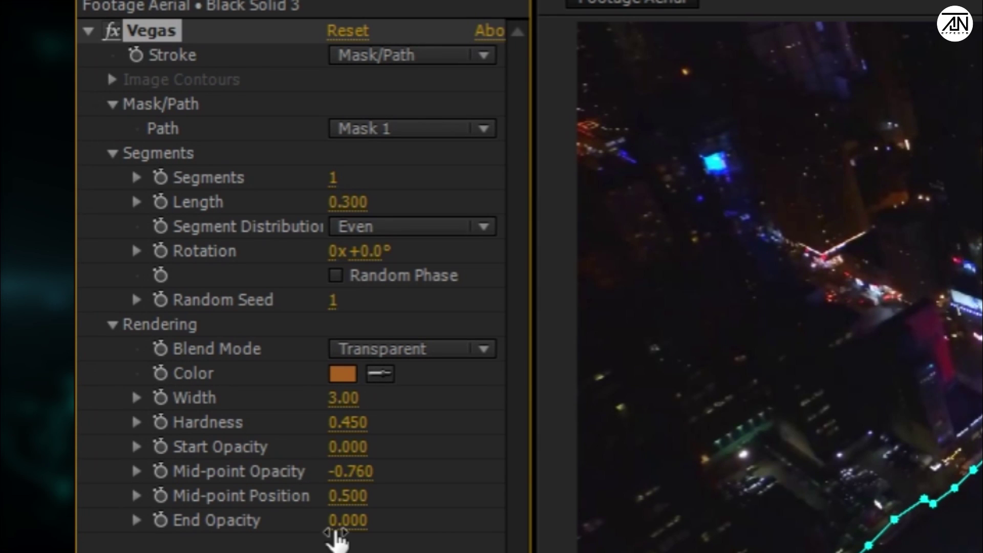
left_click_drag(344, 527, 749, 527)
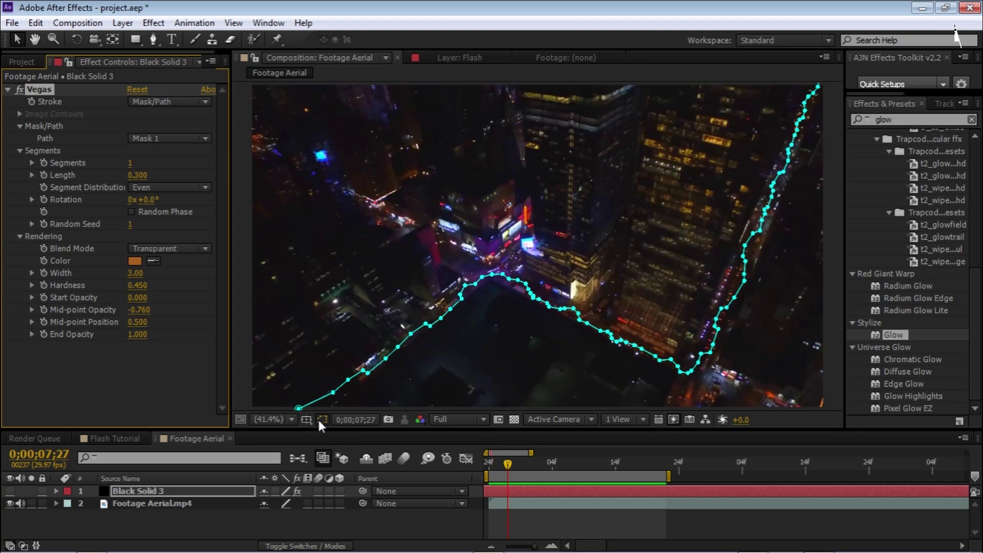
- Hide the mask outline, make the solid visible, and rename Black Solid 3 to Flash
left_click(323, 419)
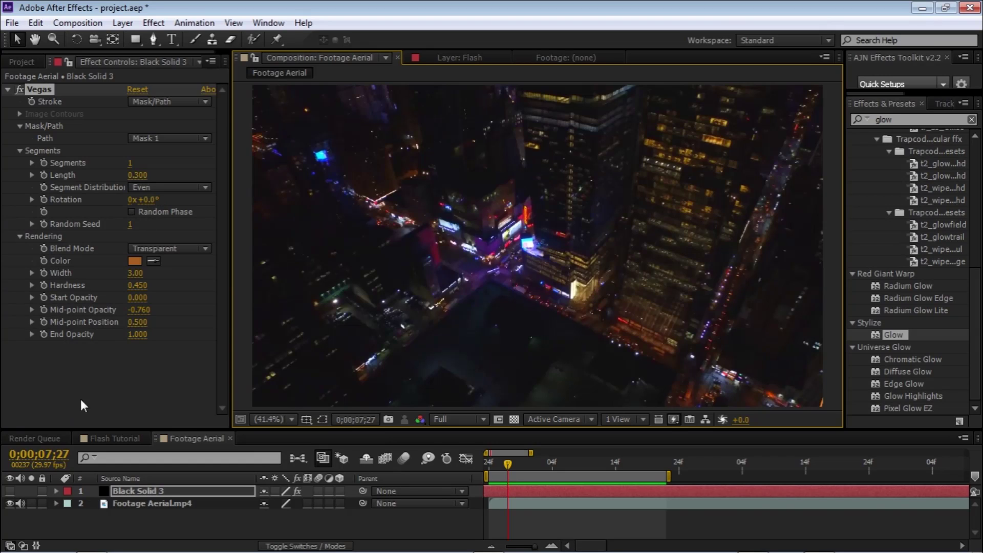
left_click(155, 491)
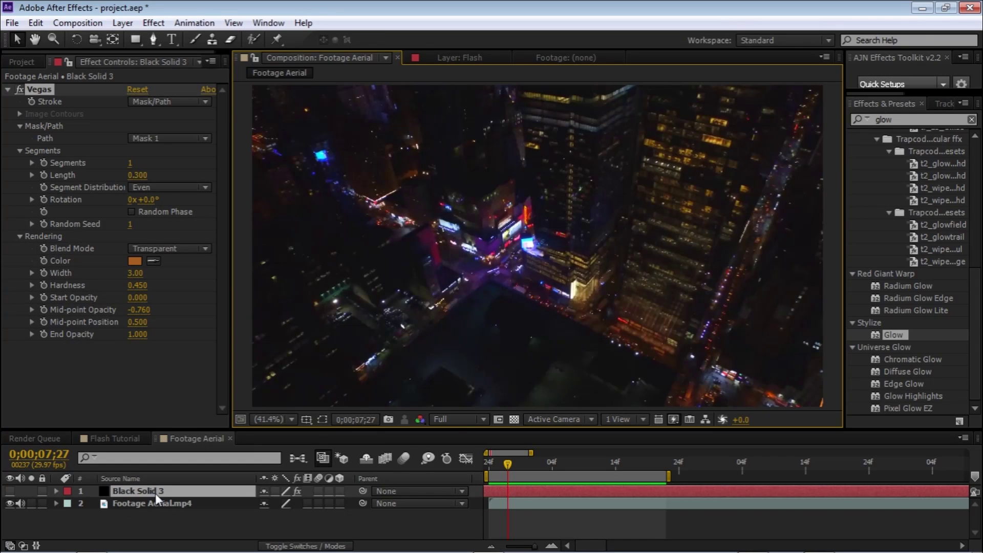
left_click(10, 491)
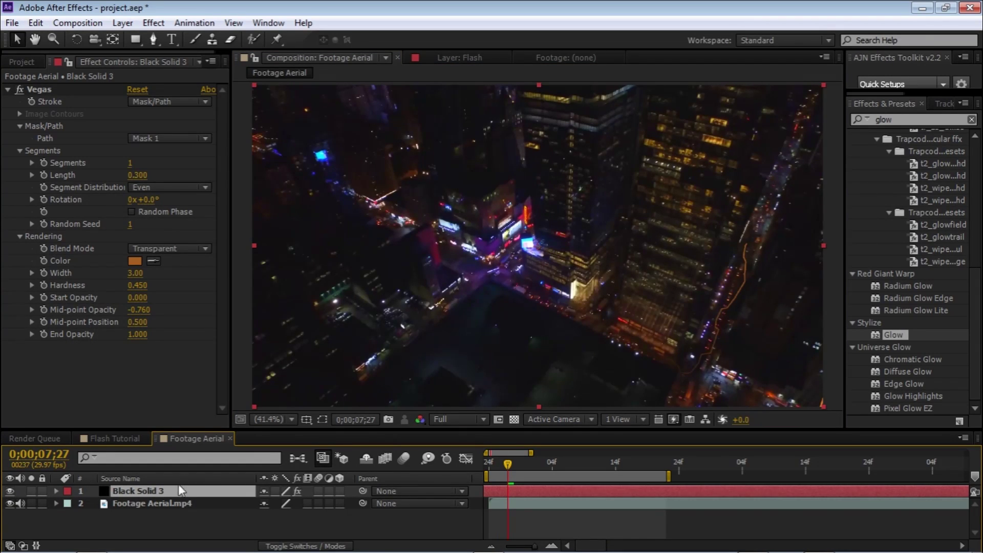
key("Return")
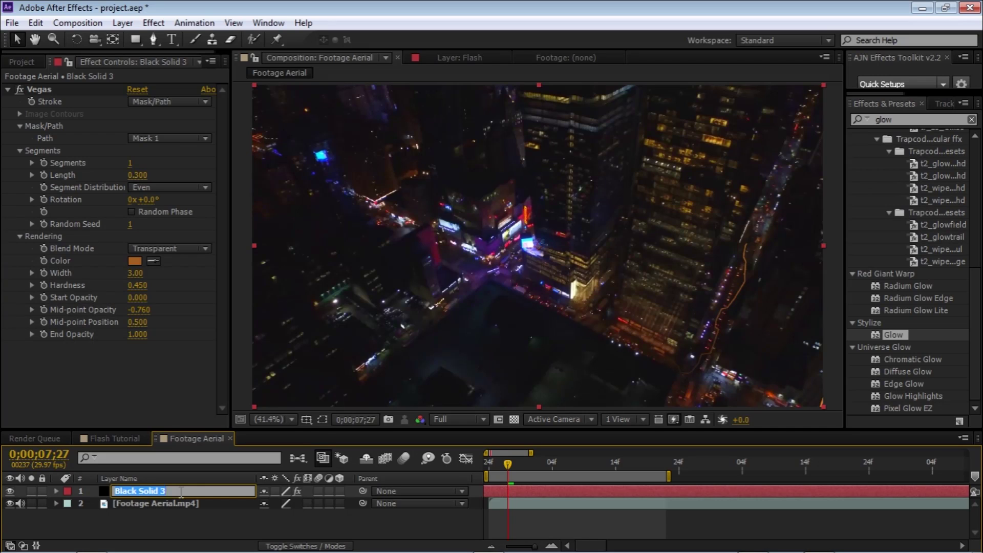
type("Flash")
key("Return")
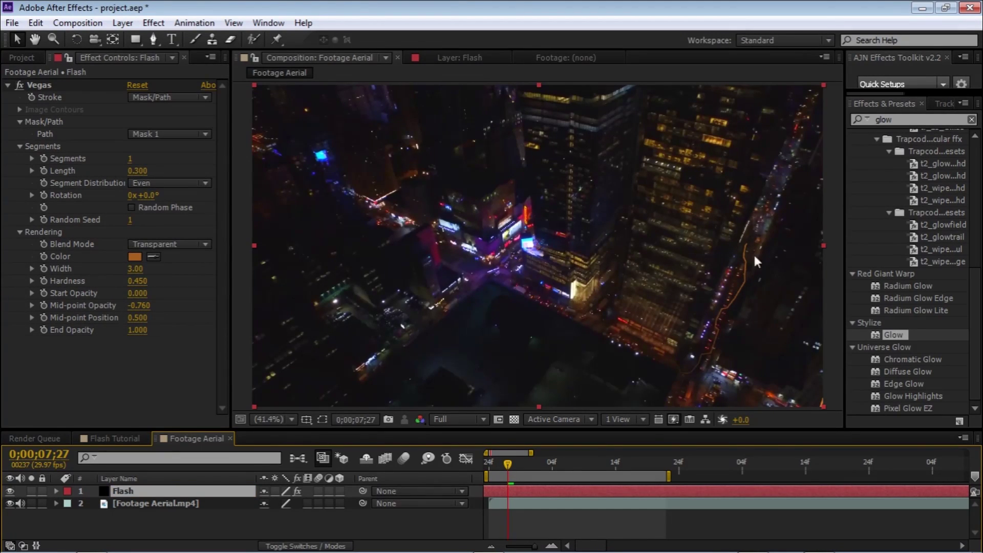
- Keyframe Vegas Rotation from about -87° to +65° so the streak moves along the street
left_click(10, 491)
left_click_drag(140, 195, 91, 216)
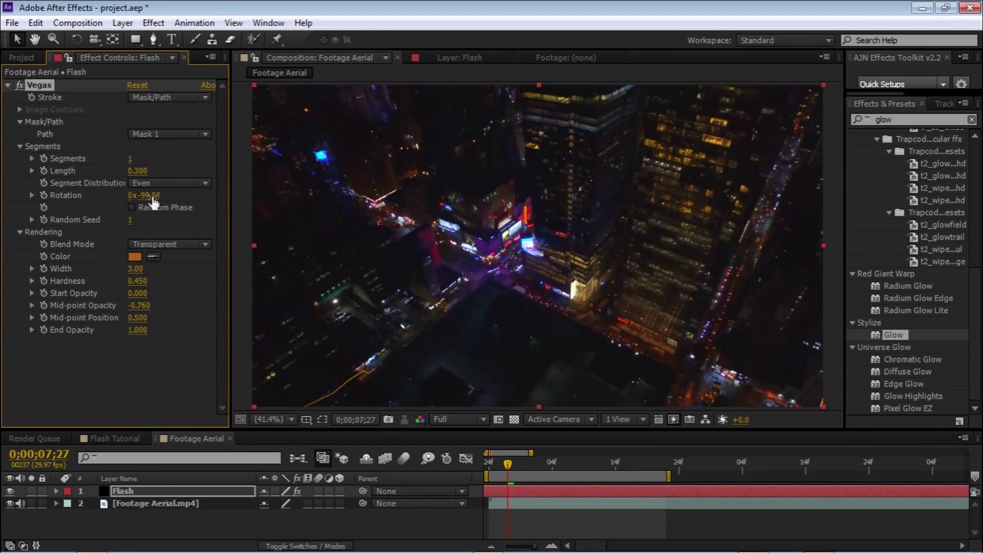
left_click_drag(149, 195, 138, 198)
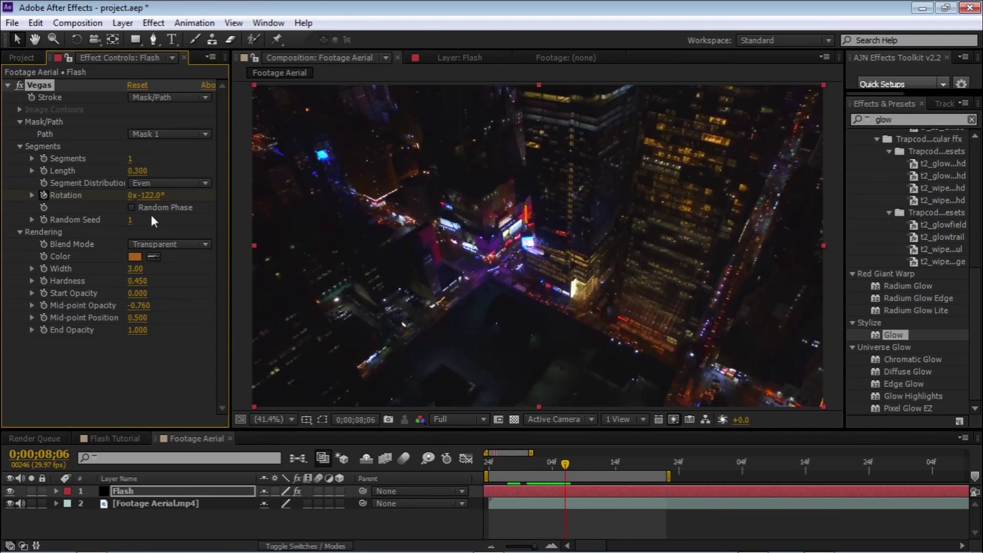
left_click_drag(155, 193, 269, 193)
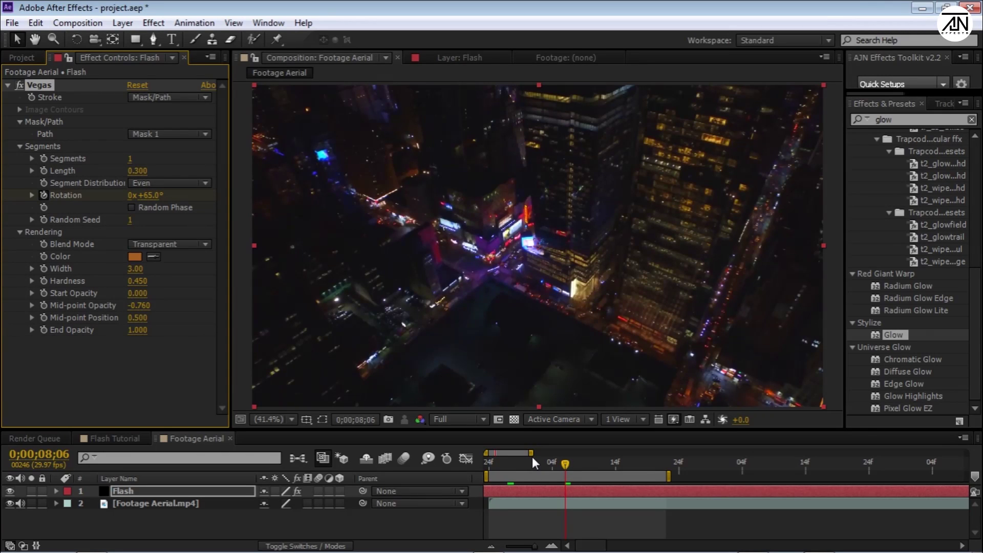
- Split the Flash layer at its first Rotation keyframe and delete the earlier part
key("u")
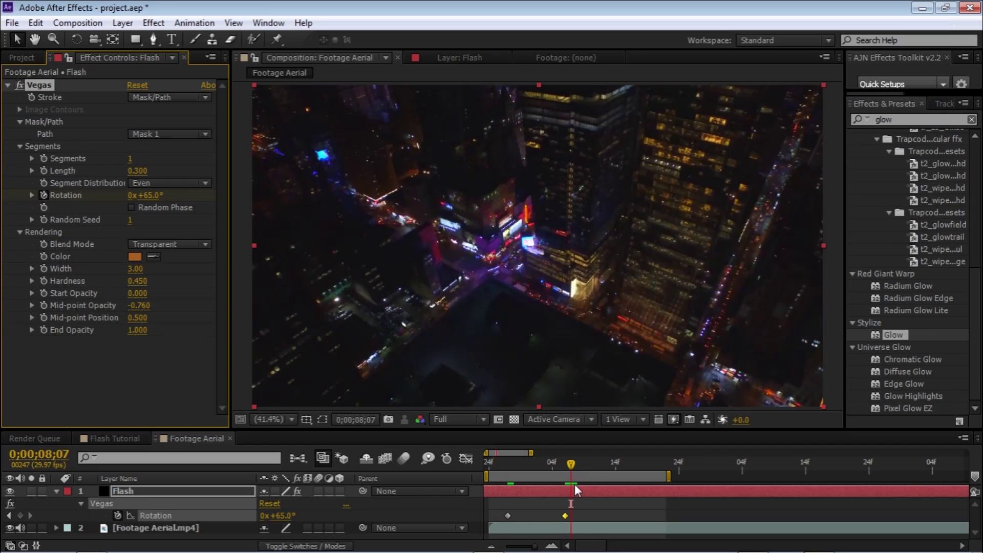
key("ctrl+shift+d")
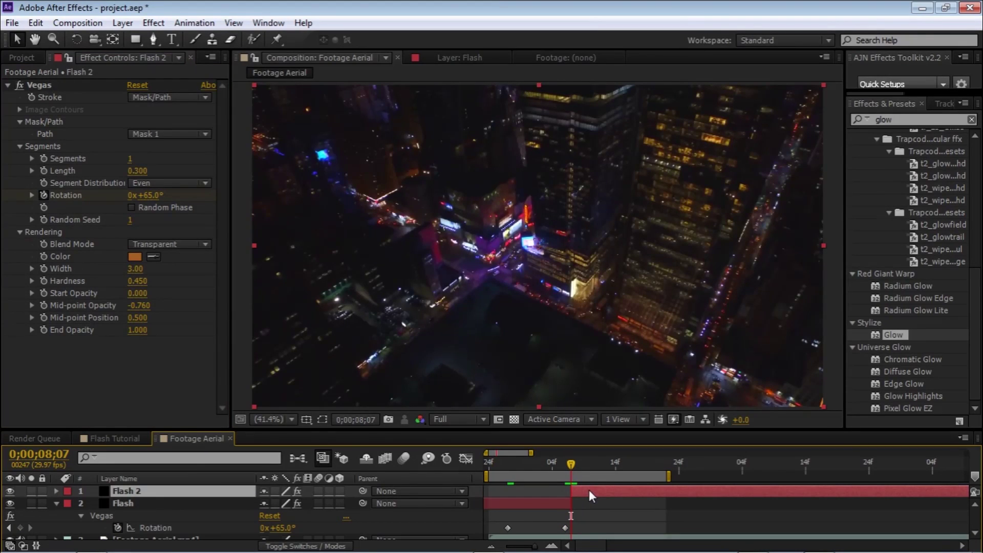
key("Delete")
left_click(504, 464)
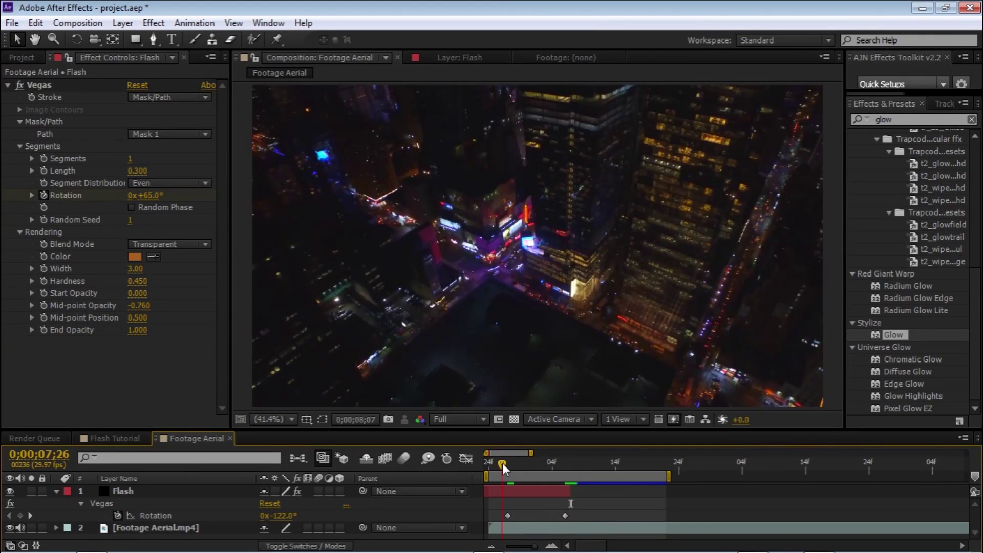
key("ctrl+shift+d")
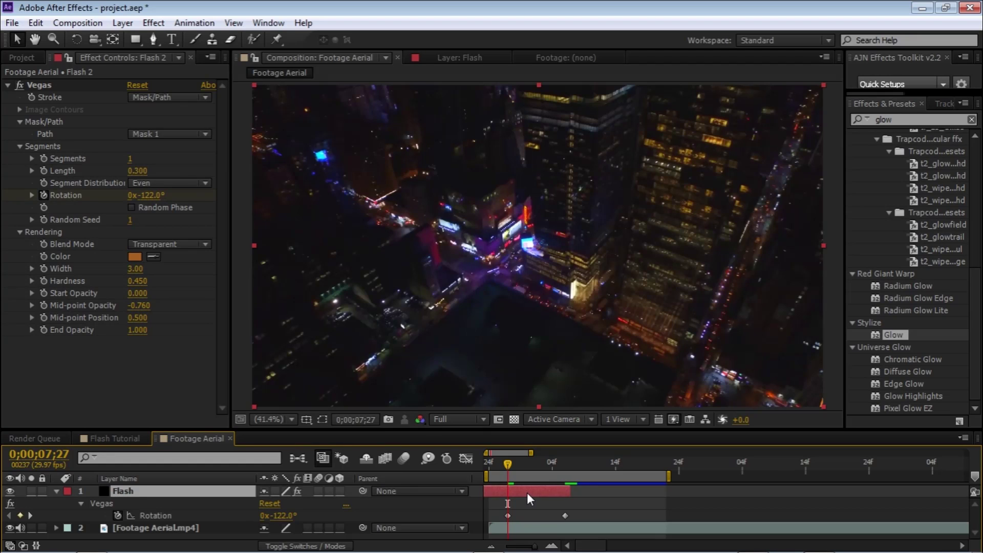
left_click(489, 500)
key("Delete")
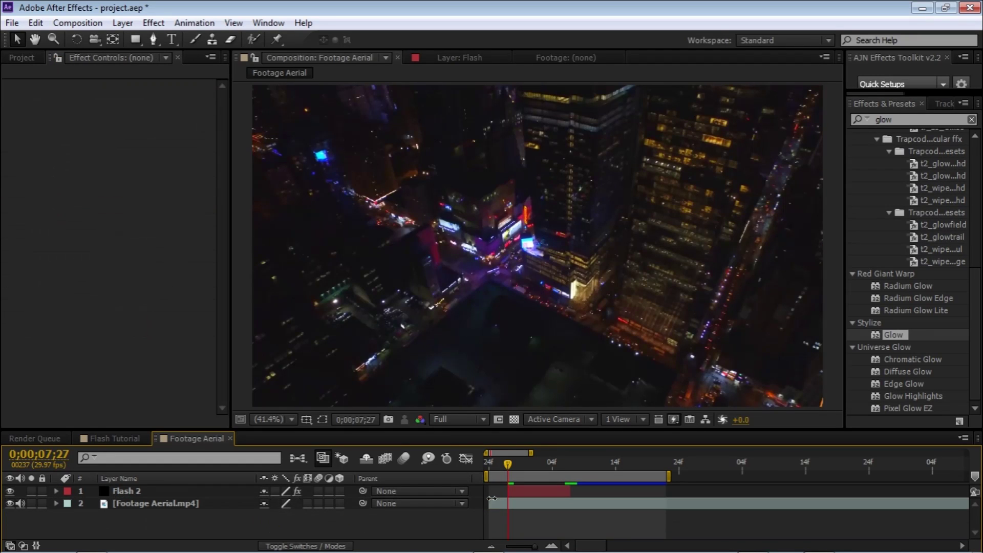
- Rename Flash 2 back to Flash and scrub a few frames to preview the streak
left_click(136, 492)
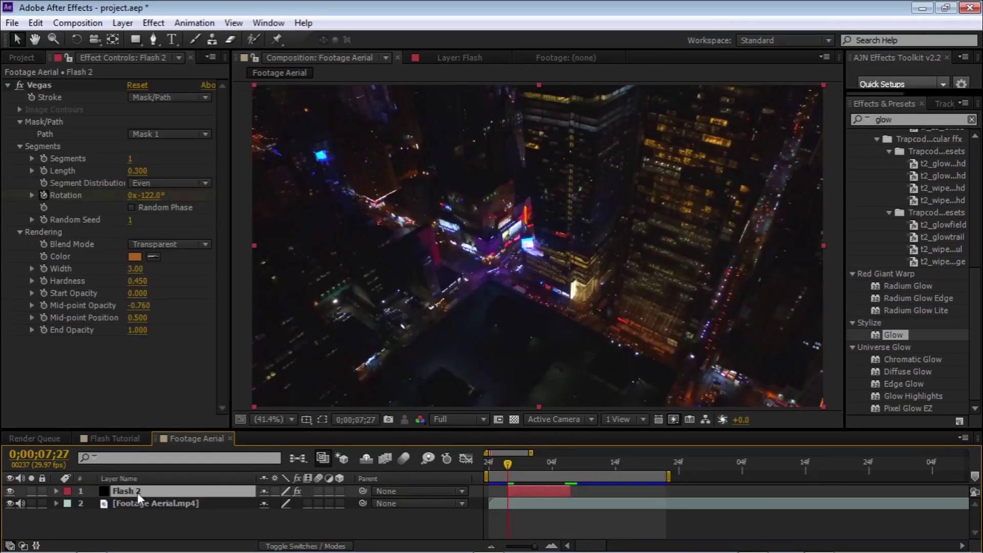
key("Return")
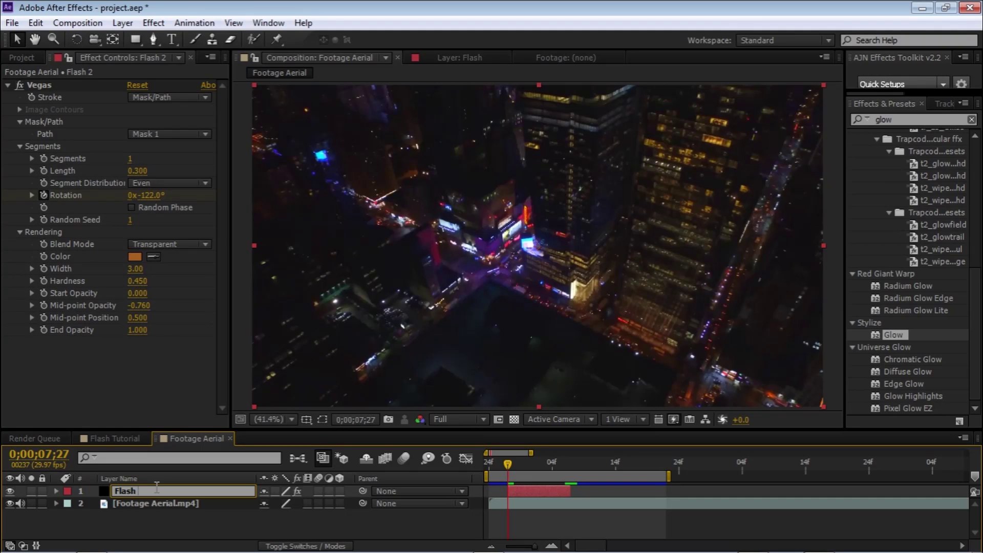
key("Return")
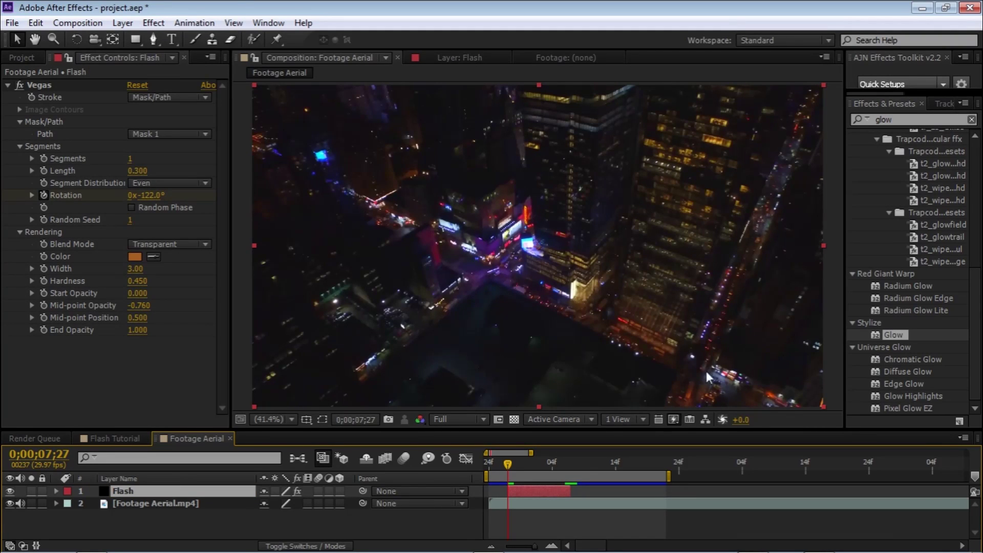
left_click_drag(527, 462, 537, 463)
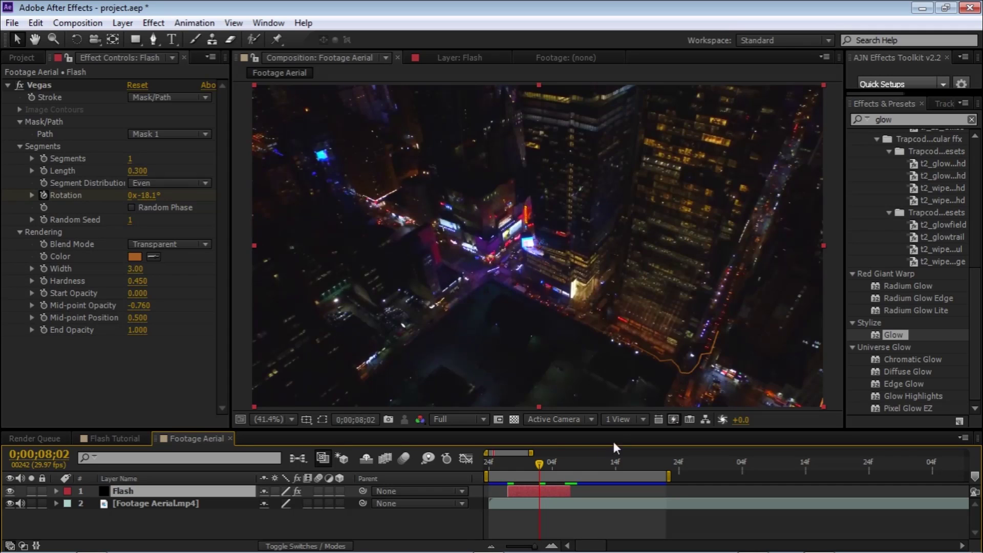
left_click_drag(543, 466, 533, 468)
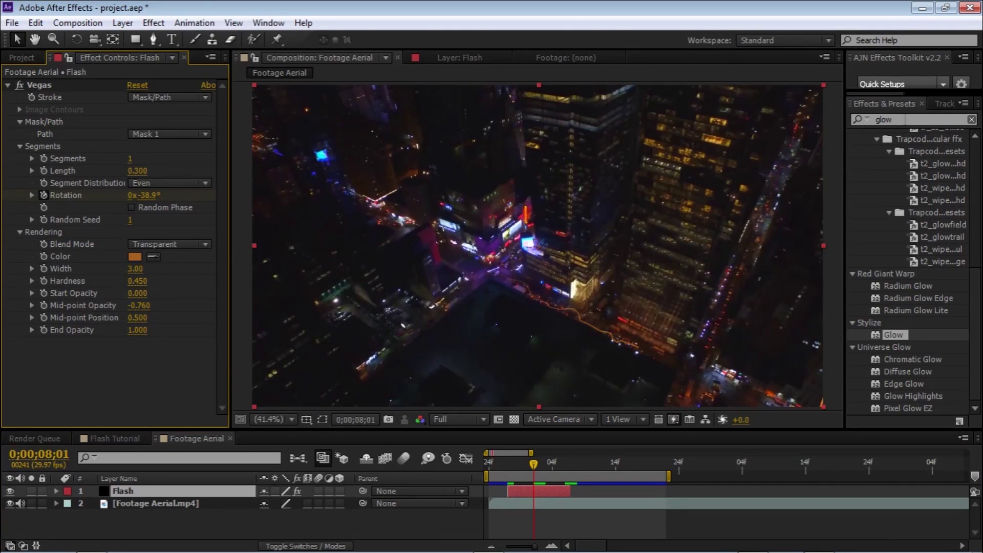
- Search for Glow and apply it to the Flash layer
left_click(876, 121)
key("BackSpace")
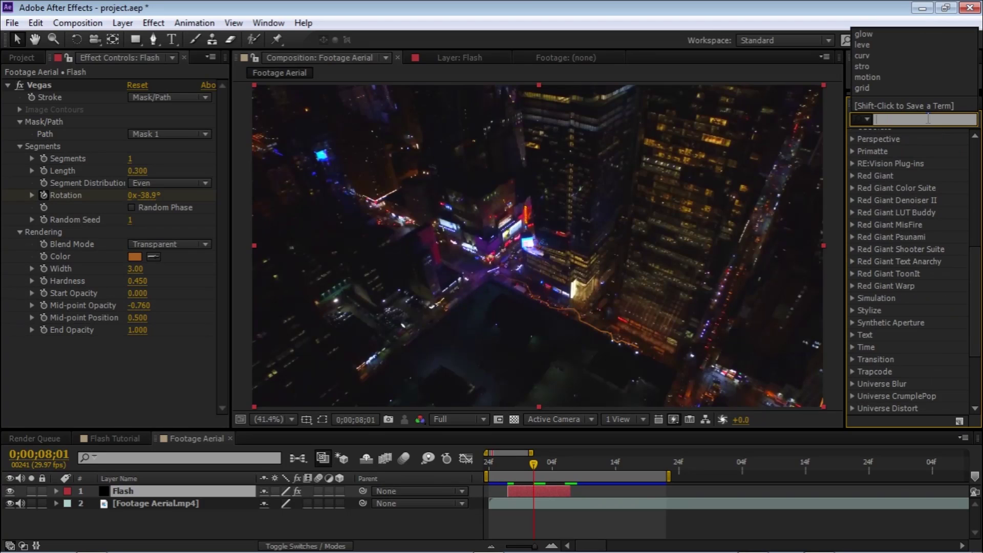
type("Glow")
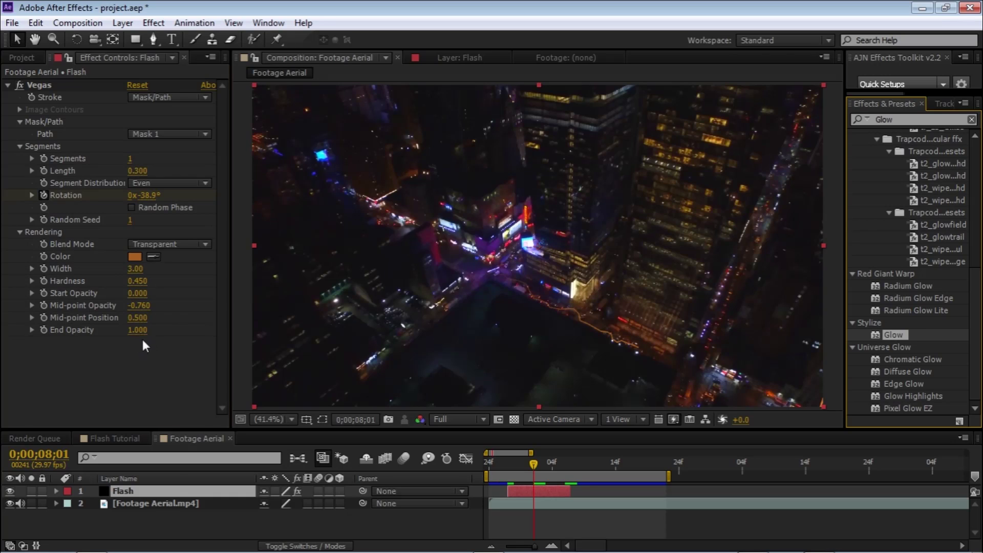
left_click_drag(846, 335, 142, 337)
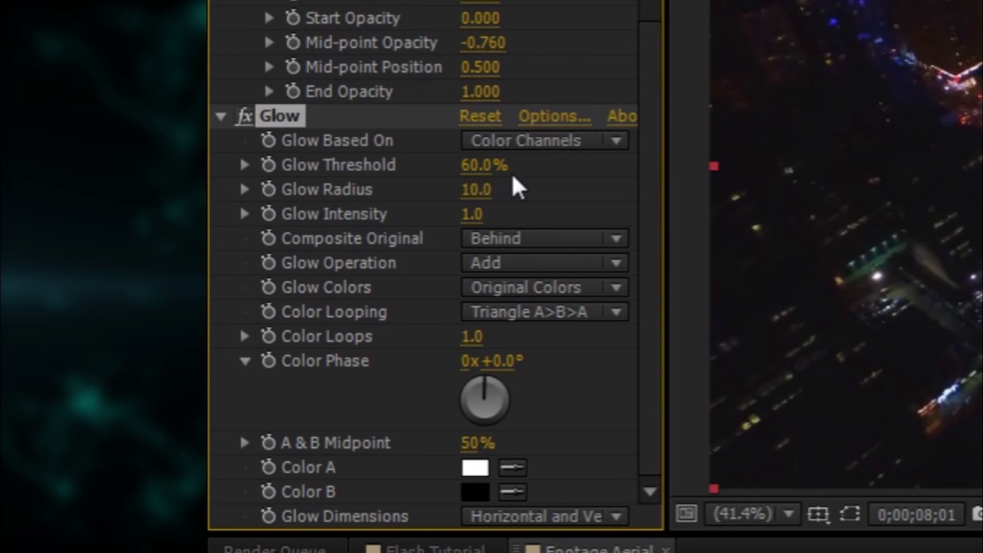
- Set Glow Threshold to 50%, Glow Radius to 80 and Glow Intensity to 1.8
left_click(476, 174)
type("50")
key("Return")
left_click(471, 192)
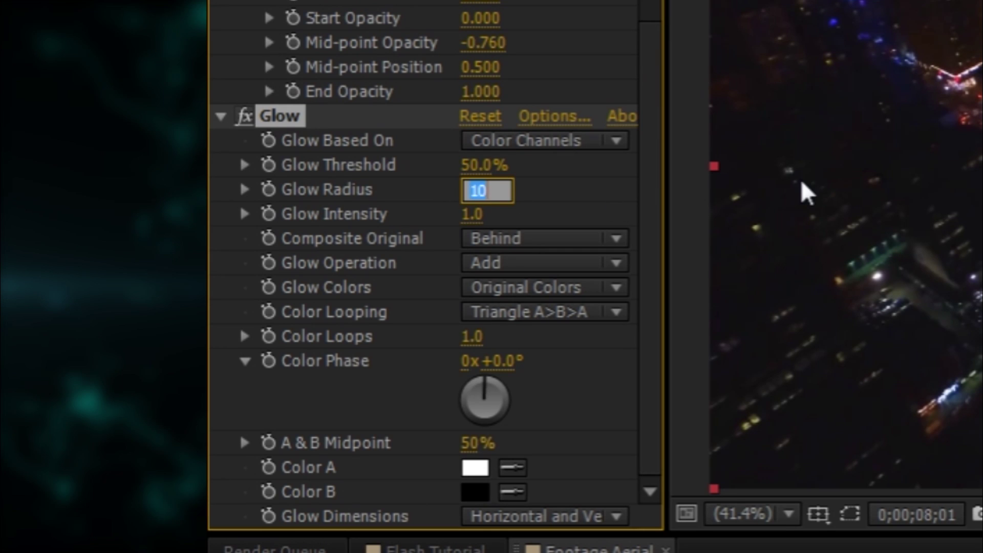
type("80")
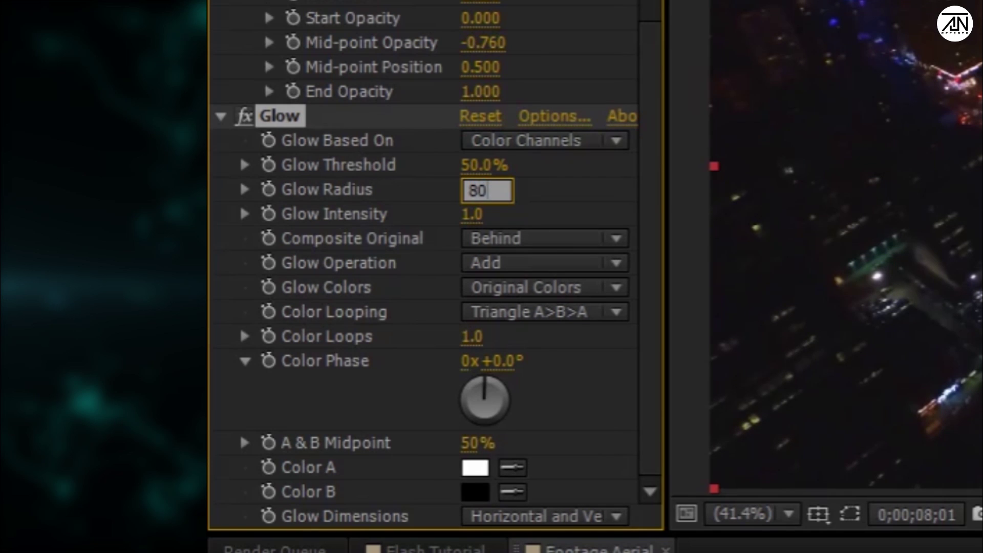
key("Return")
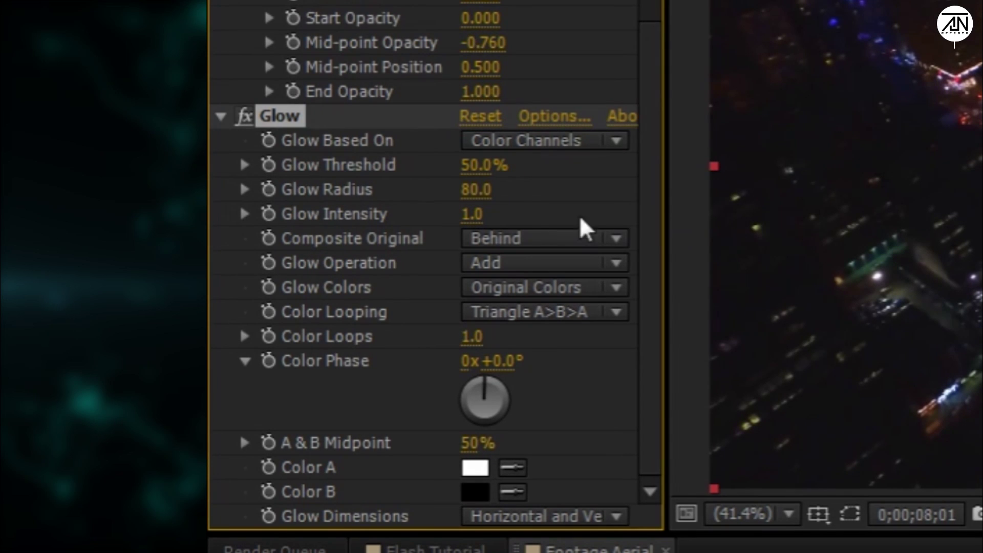
left_click(478, 215)
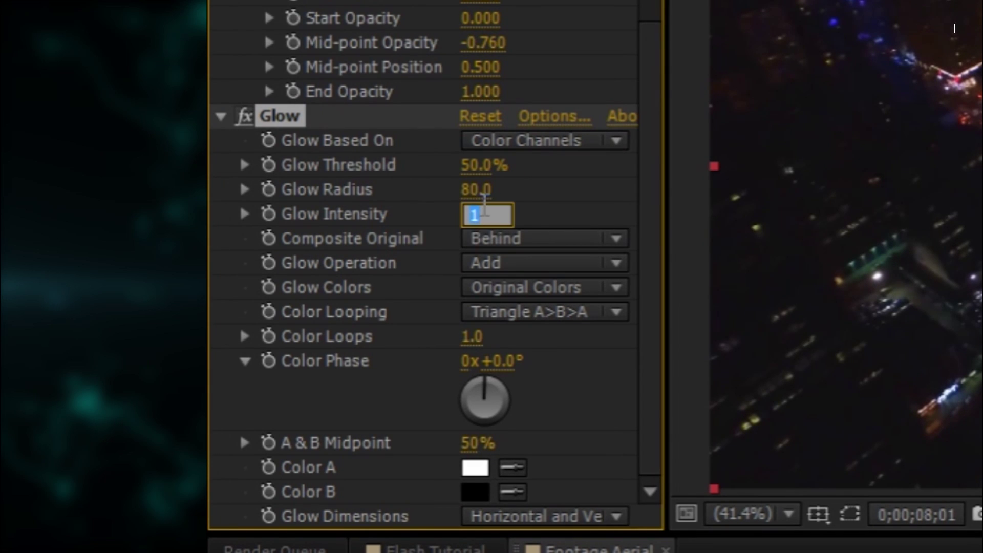
type("1.8")
key("Return")
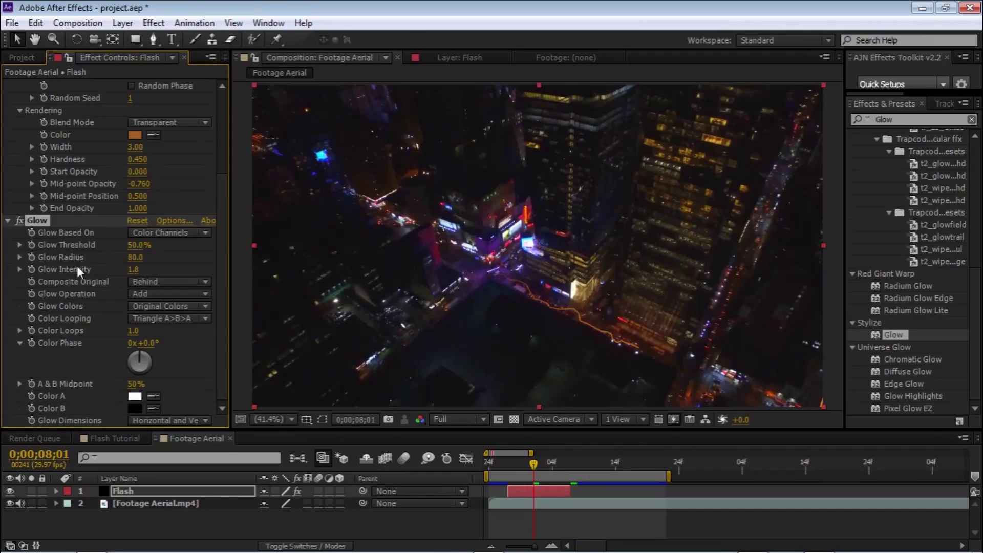
scroll(77, 269, "up", 3)
scroll(76, 287, "up", 2)
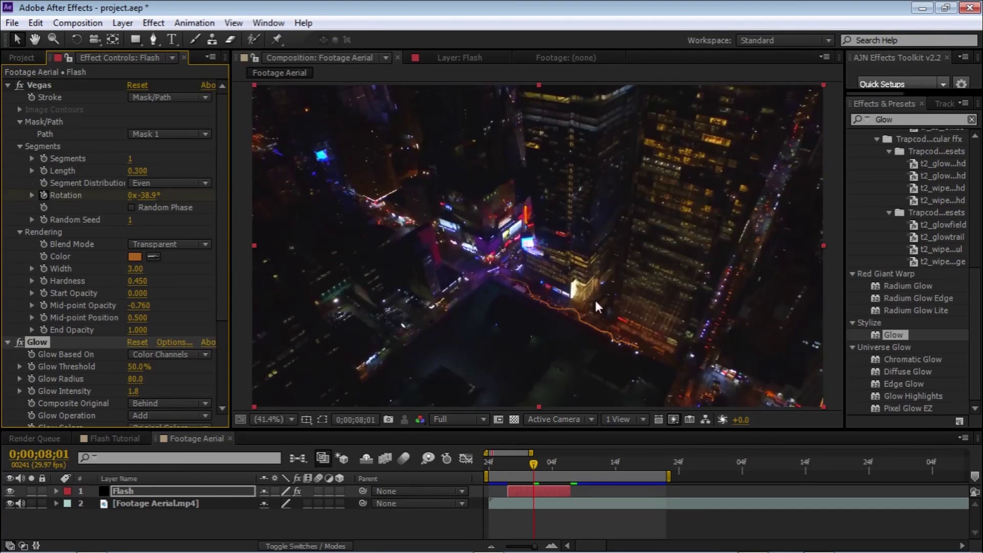
scroll(614, 325, "up", 1)
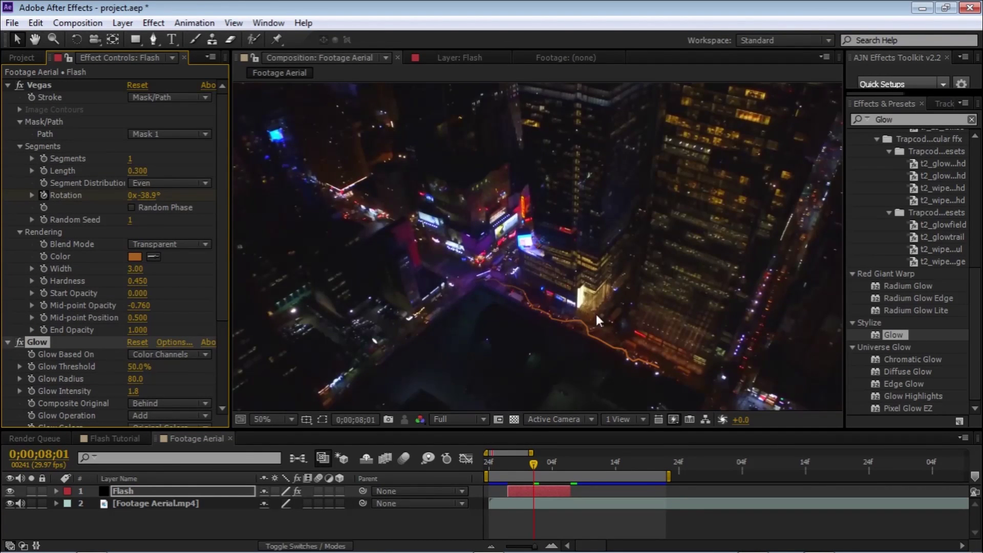
scroll(596, 314, "down", 3)
- Search 'motion' and apply CC Force Motion Blur to the Flash layer
double_click(885, 120)
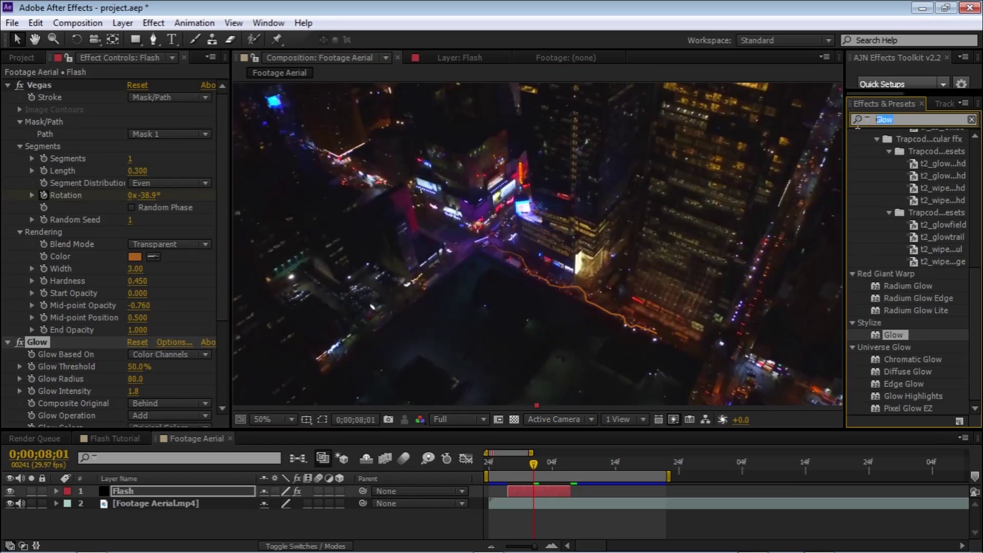
type("Mo")
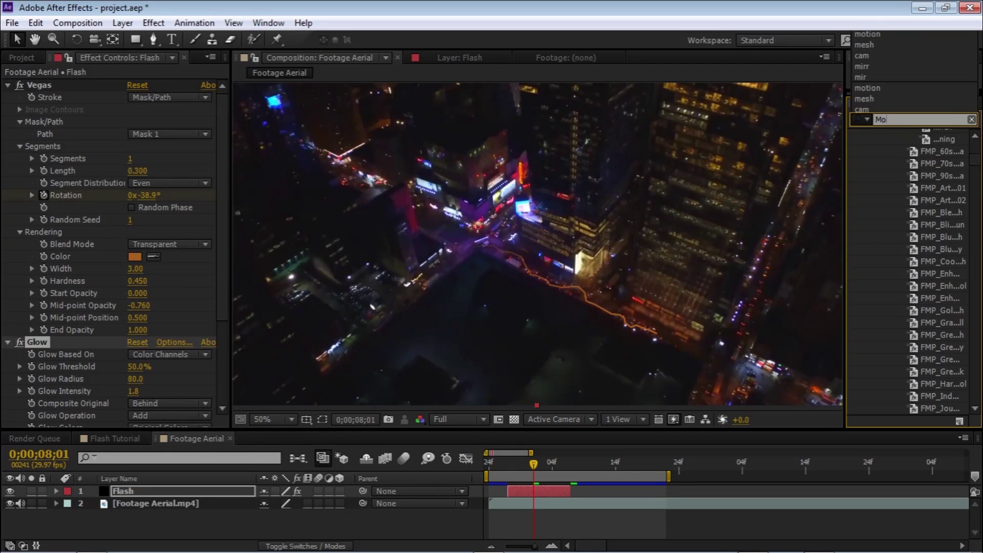
type("th")
key("BackSpace")
key("BackSpace")
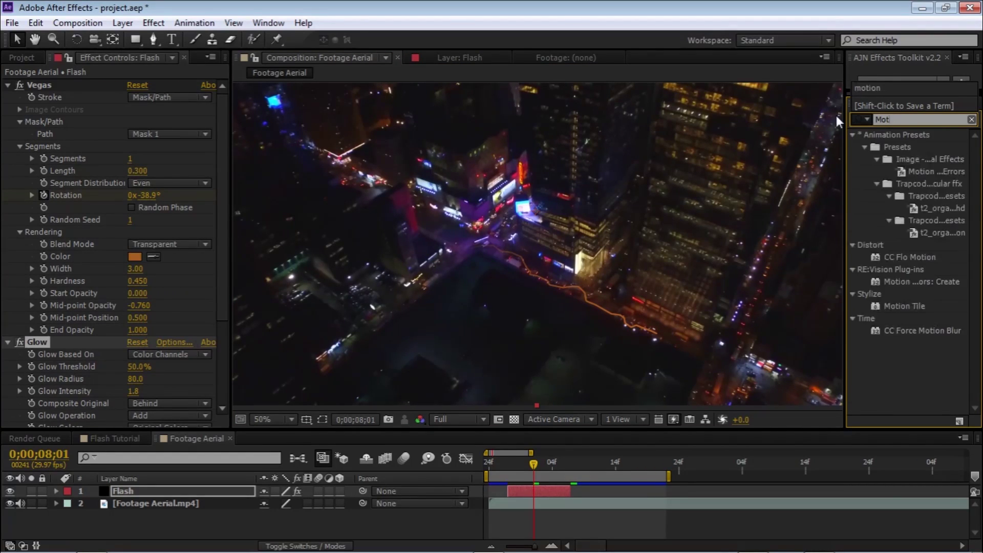
key("BackSpace")
key("BackSpace")
type("m")
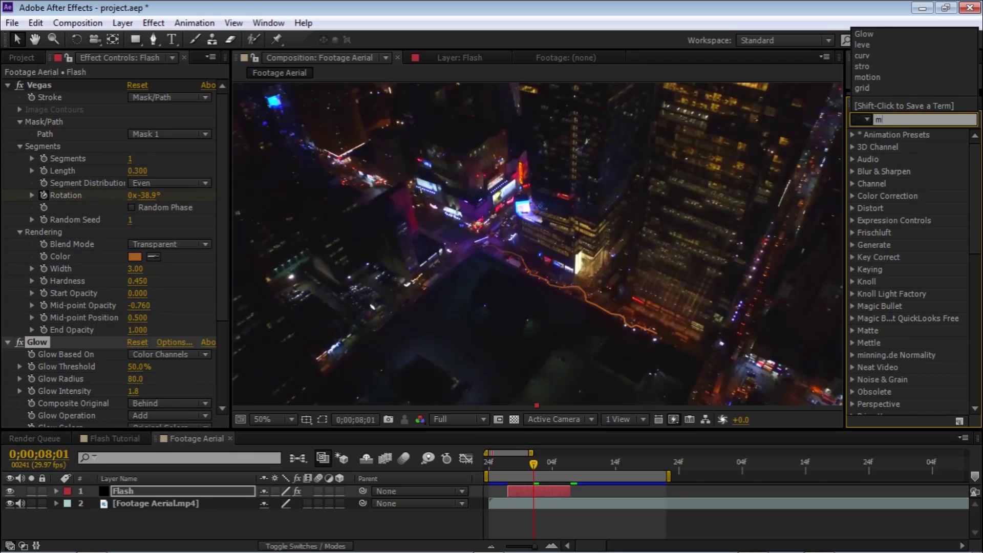
type("otio")
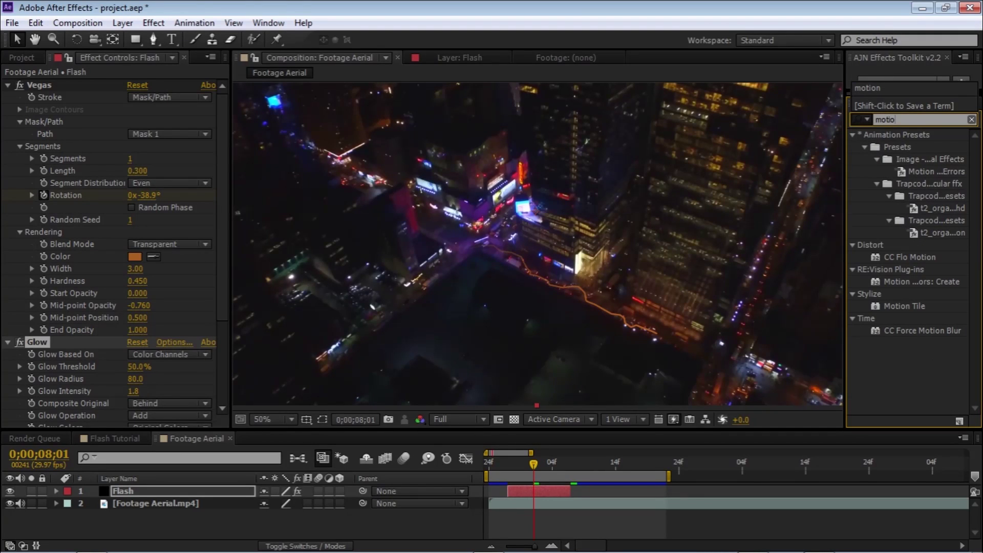
mouse_move(922, 330)
left_mouse_down()
mouse_move(372, 309)
mouse_move(71, 326)
mouse_move(72, 336)
left_mouse_up()
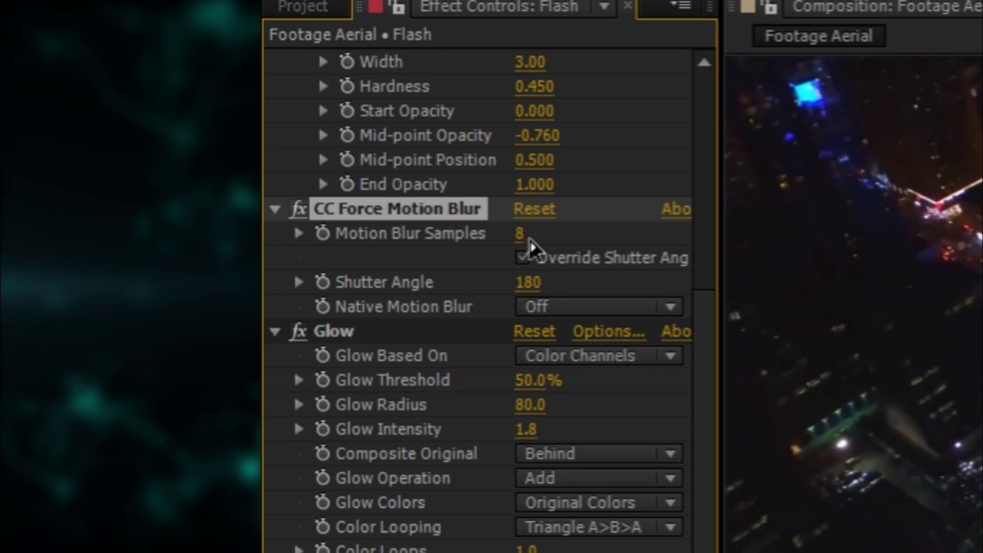
- Set CC Force Motion Blur's Motion Blur Samples to 130
left_click(520, 237)
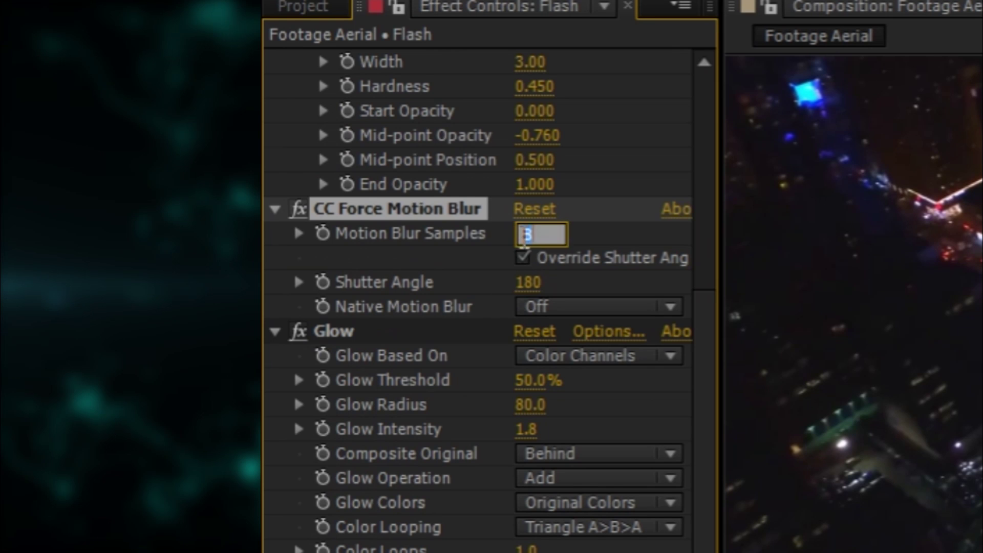
type("1")
type("30")
key("Return")
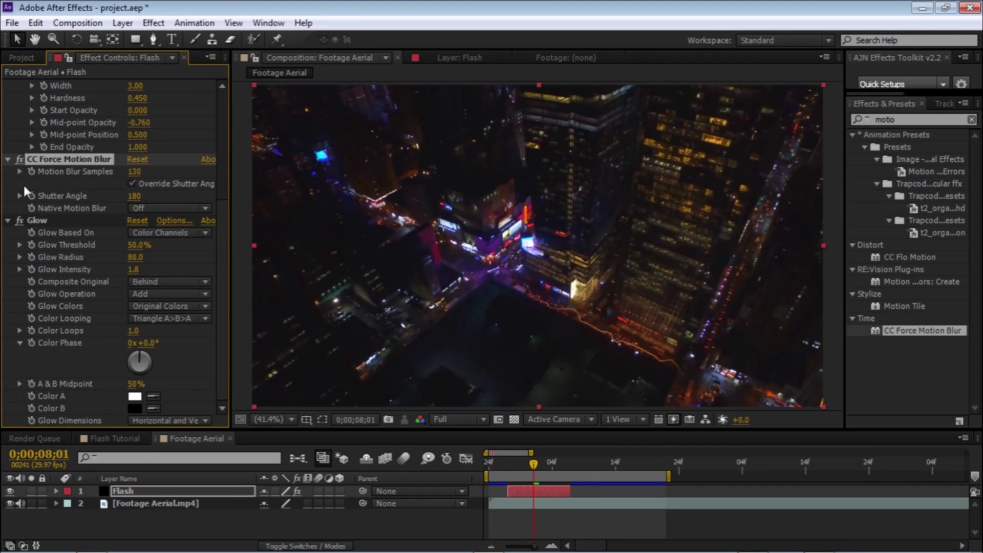
scroll(25, 197, "up", 3)
scroll(29, 210, "up", 3)
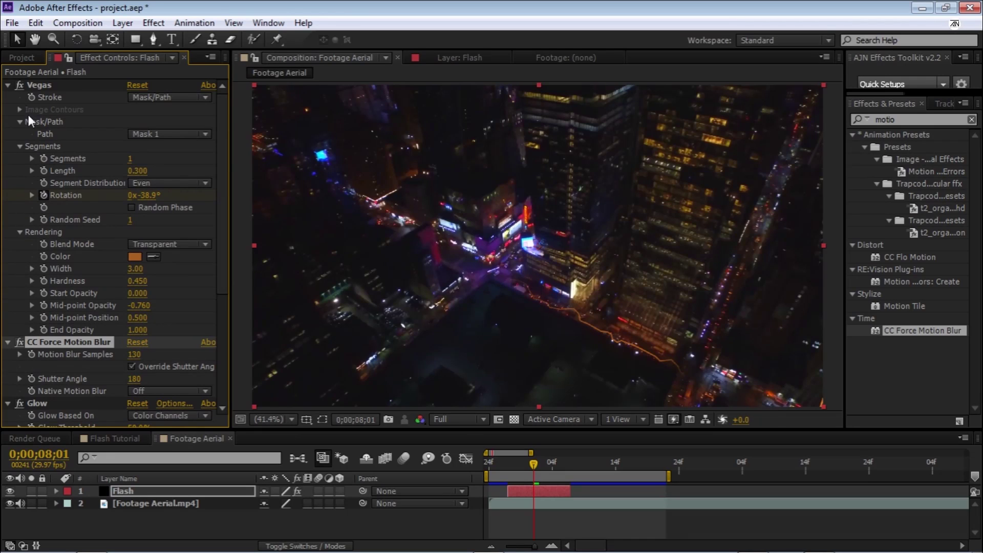
- Collapse the existing effects and apply a second Stylize > Glow to the Flash layer
left_click(8, 86)
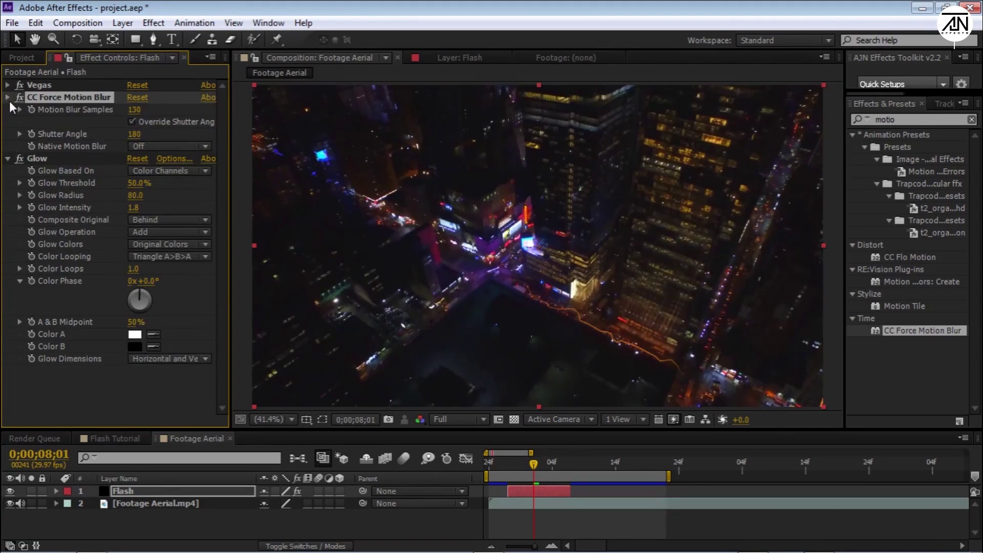
left_click(10, 100)
left_click(7, 109)
left_click(26, 176)
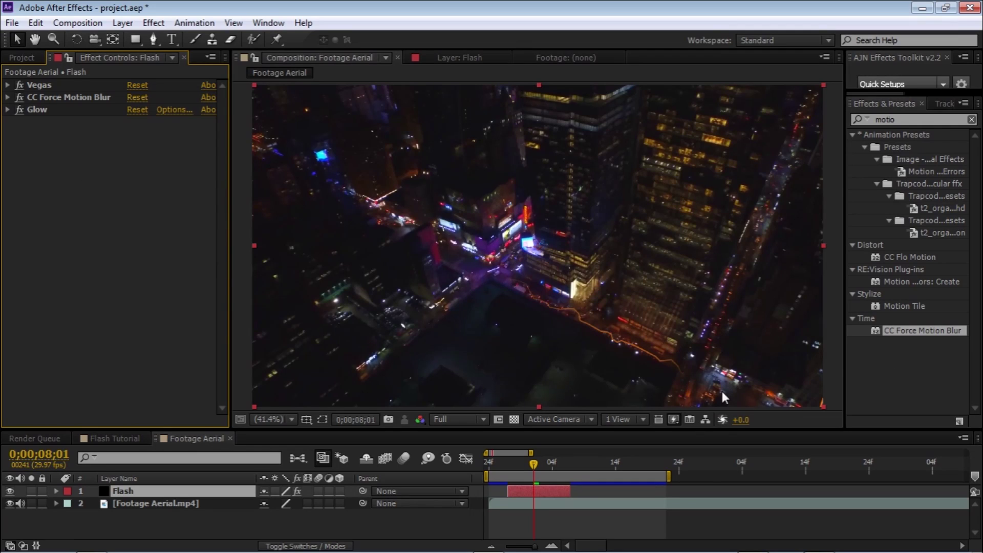
left_click(904, 121)
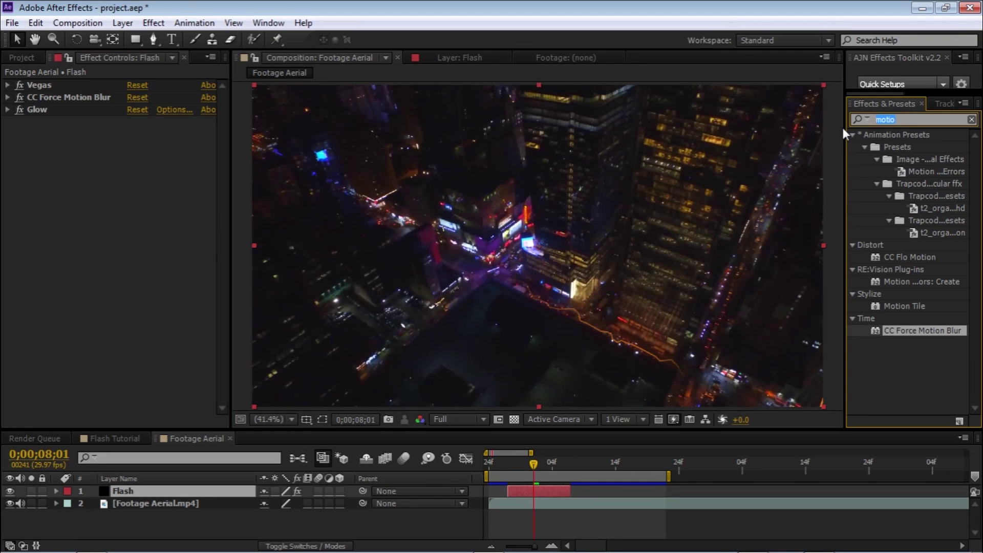
type("glow")
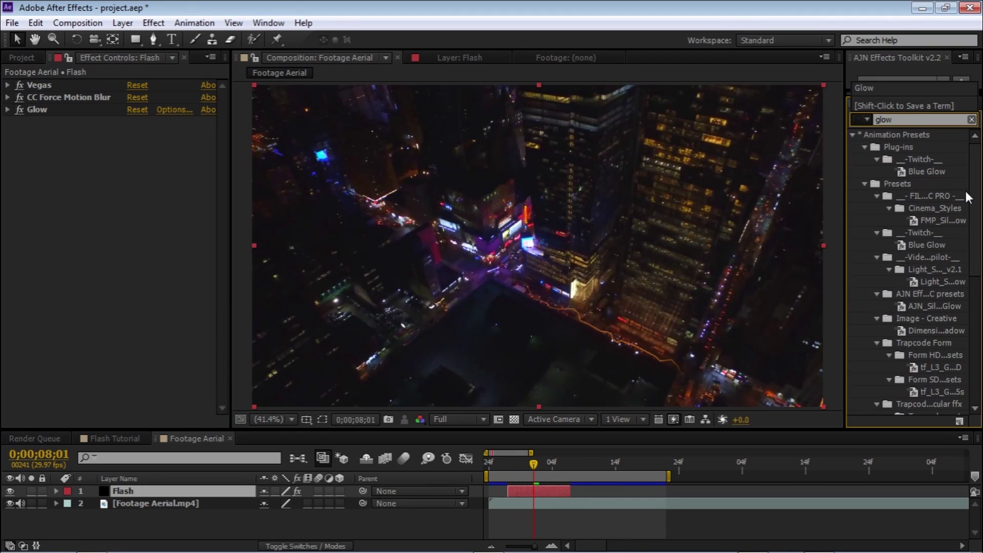
scroll(916, 379, "down", 2)
scroll(915, 379, "down", 2)
scroll(906, 374, "down", 3)
left_click(900, 335)
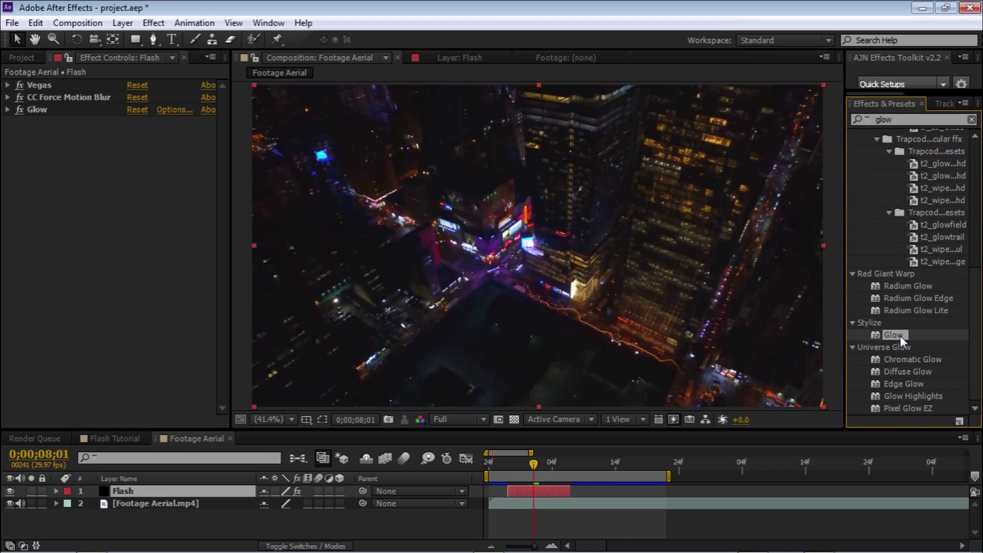
left_click_drag(900, 336, 284, 269)
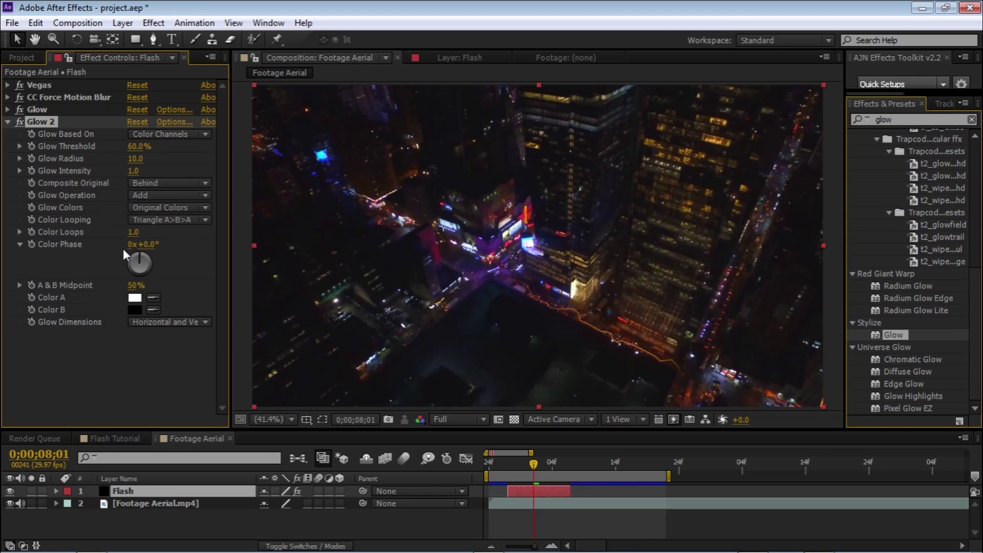
- Set Glow 2's threshold to 75%, collapse it and preview the composition
left_click(135, 147)
type("80")
key("Return")
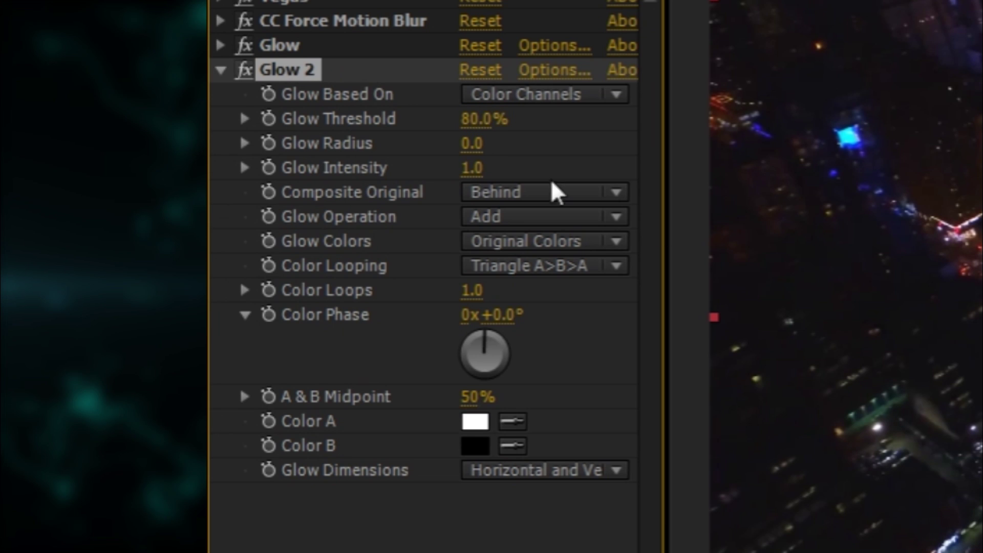
left_click(471, 119)
type("75")
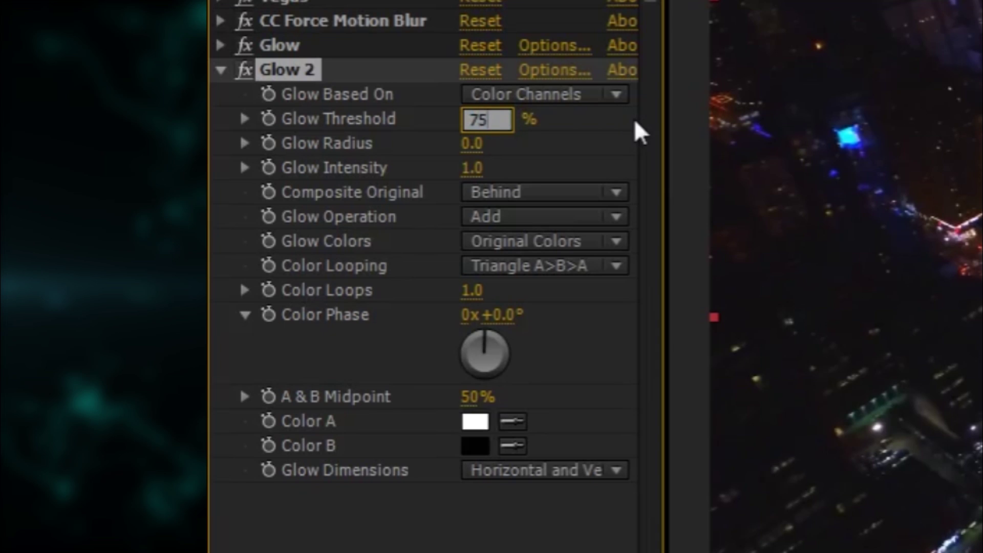
key("Return")
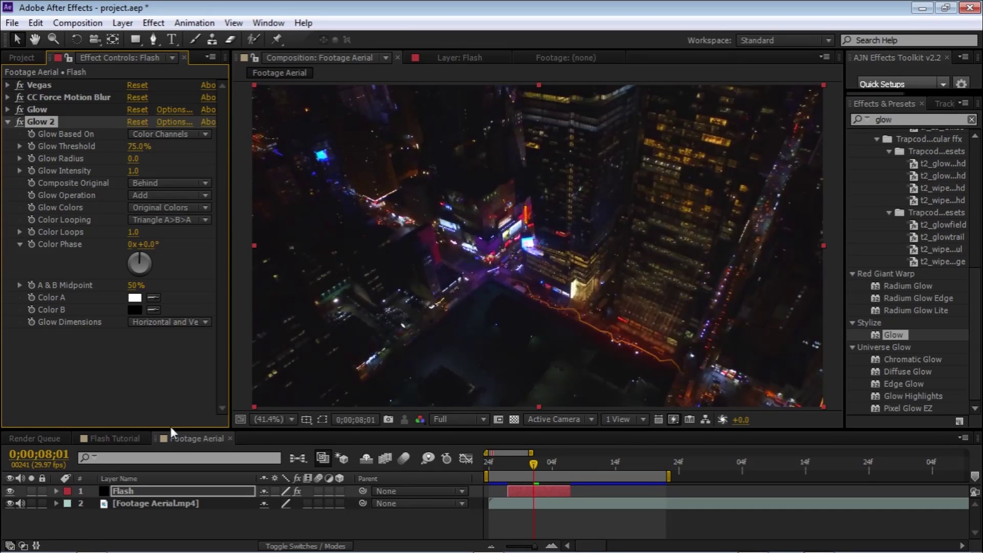
left_click(7, 122)
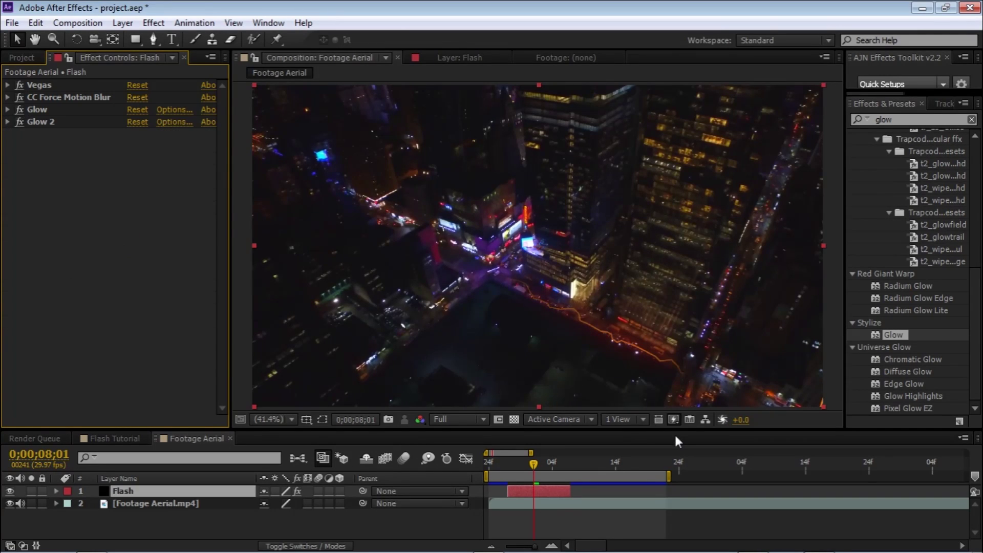
key("space")
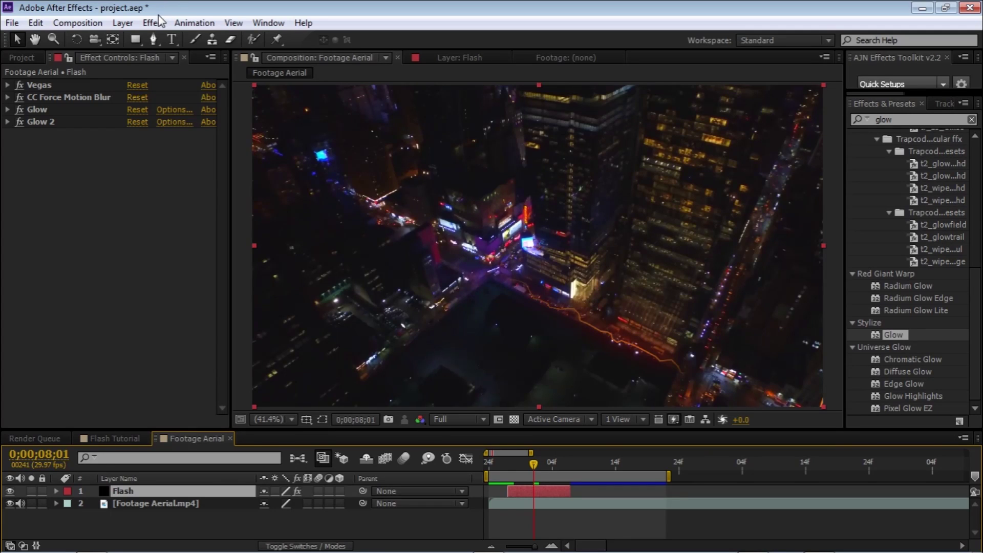
- Add CC Light Rays to Flash and position its Center on the orange street line
left_click(155, 23)
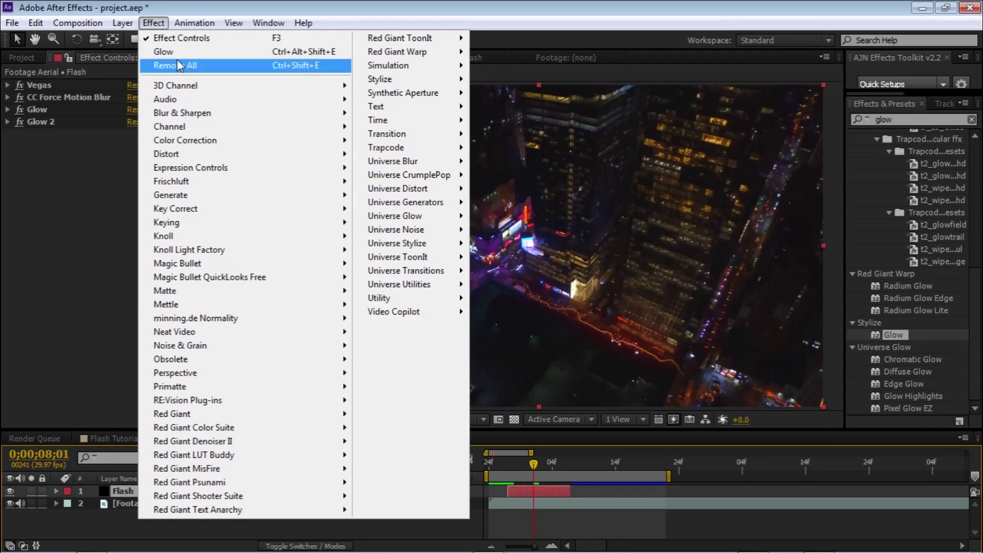
mouse_move(170, 195)
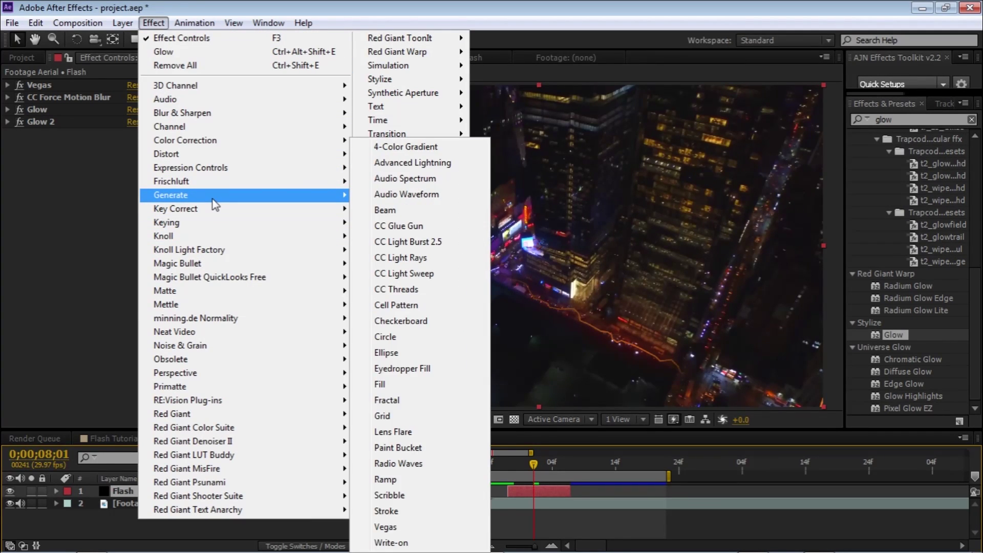
left_click(429, 259)
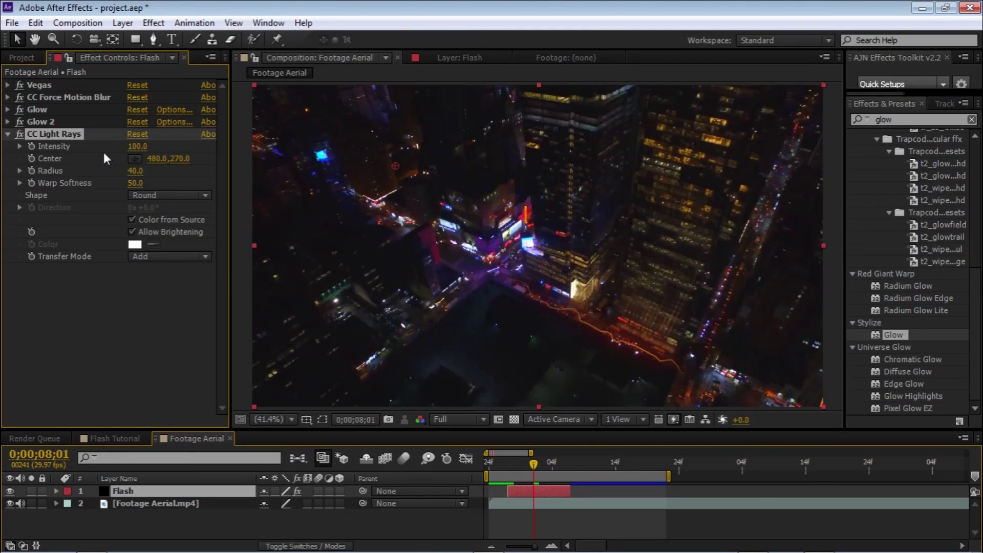
left_click(135, 159)
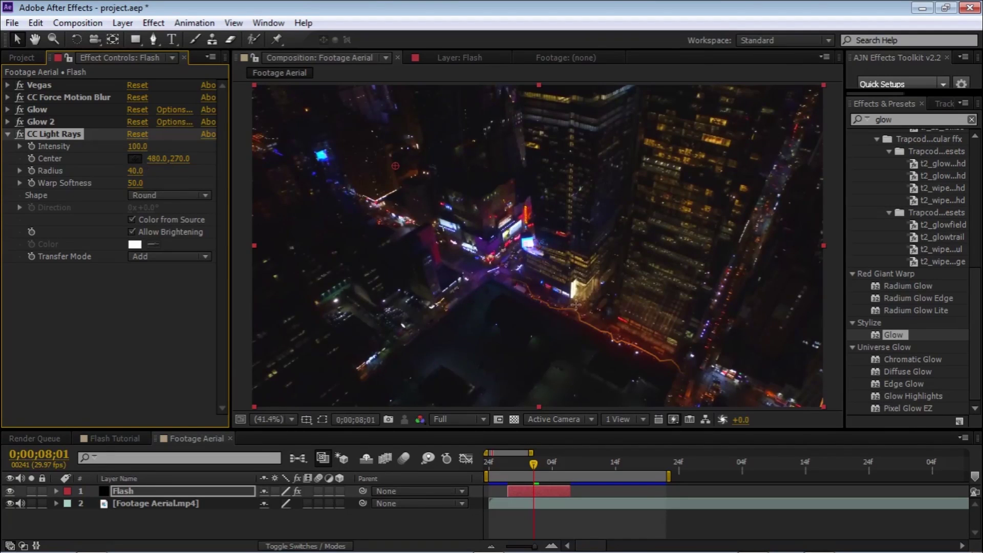
left_click(607, 333)
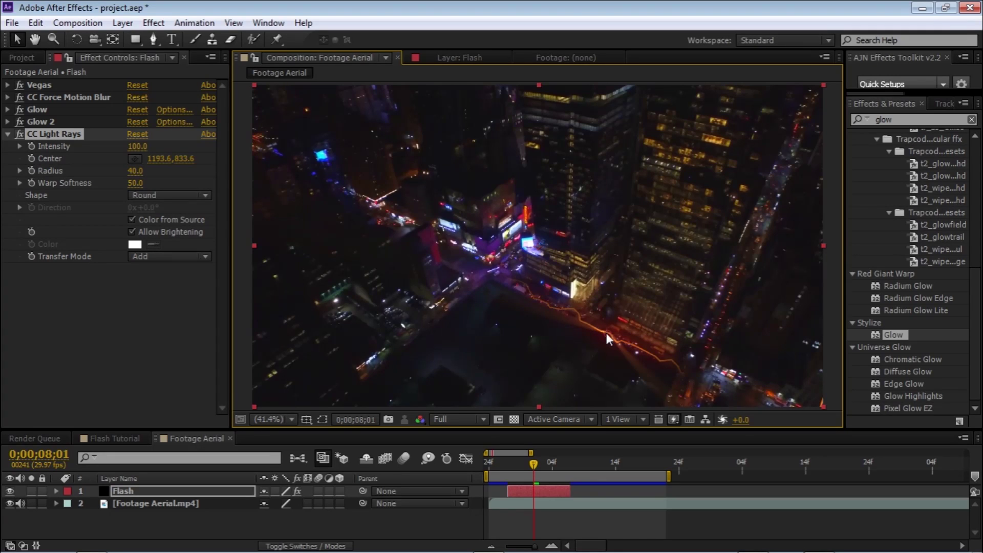
left_click_drag(608, 332, 585, 318)
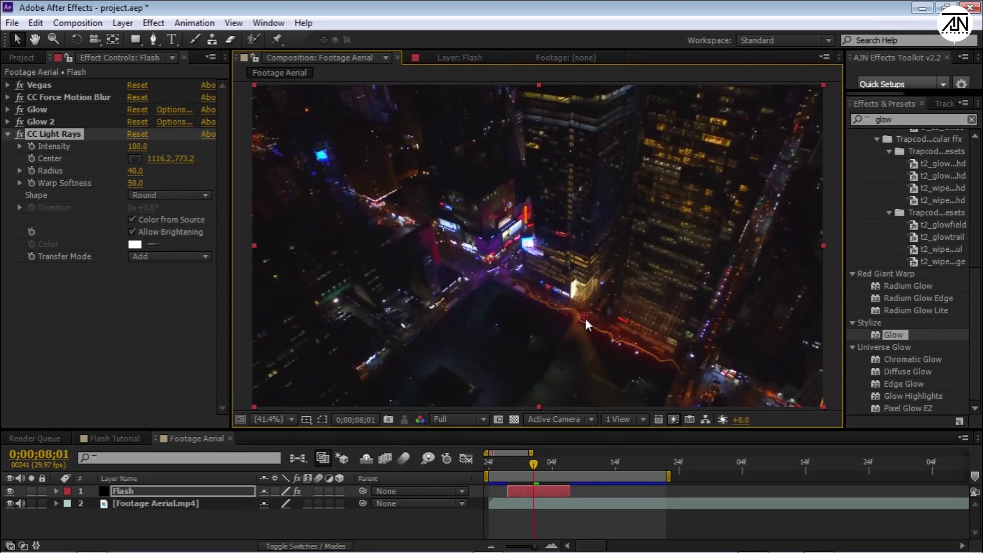
left_click_drag(585, 319, 628, 339)
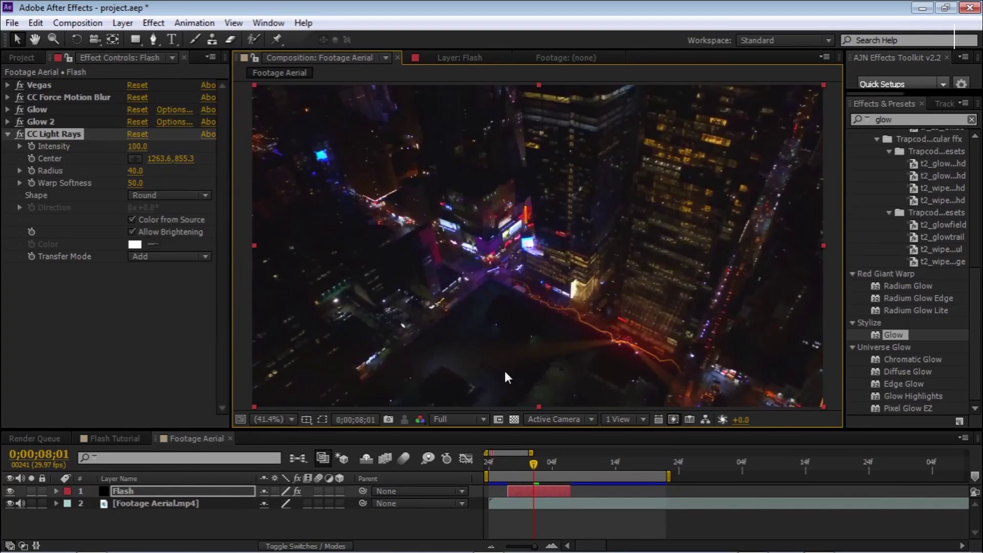
mouse_move(484, 462)
left_mouse_down()
mouse_move(539, 467)
mouse_move(474, 469)
left_mouse_up()
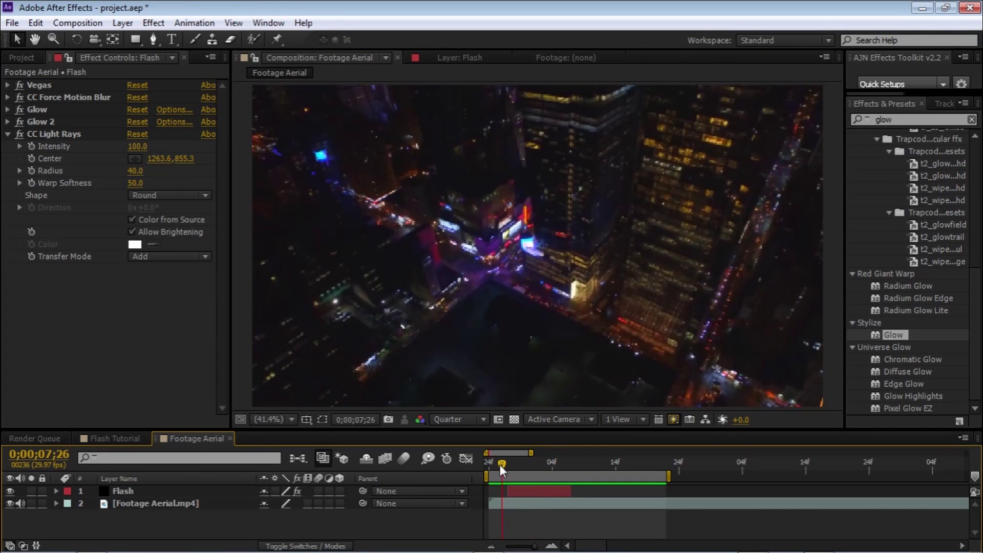
- Preview the light rays, then return the playhead to 0;00;07;24
key("space")
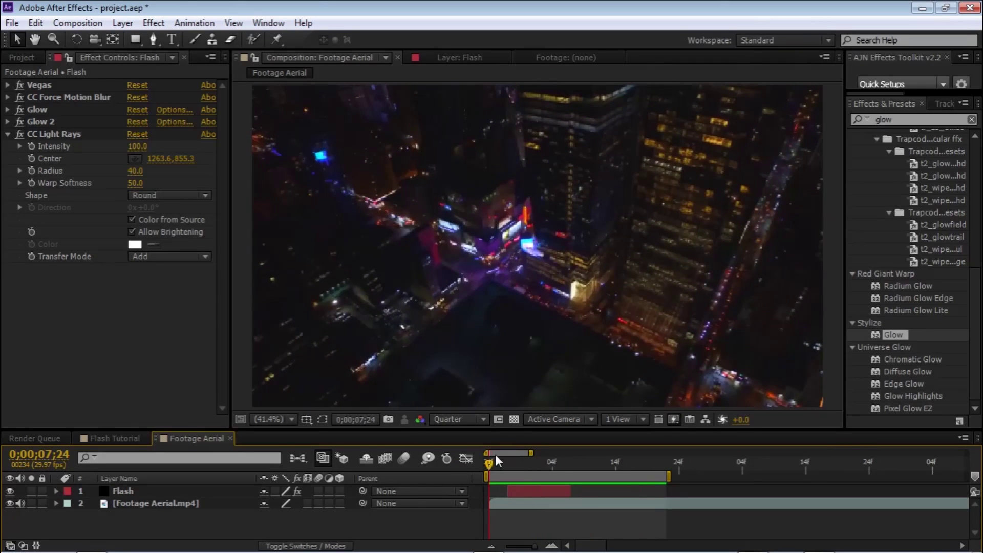
left_click_drag(496, 457, 513, 459)
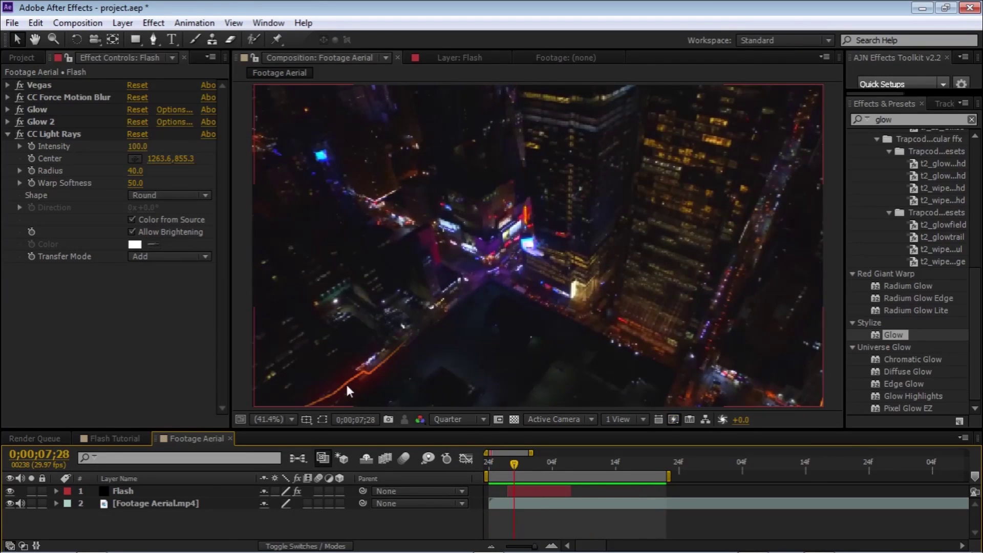
left_click_drag(512, 464, 453, 465)
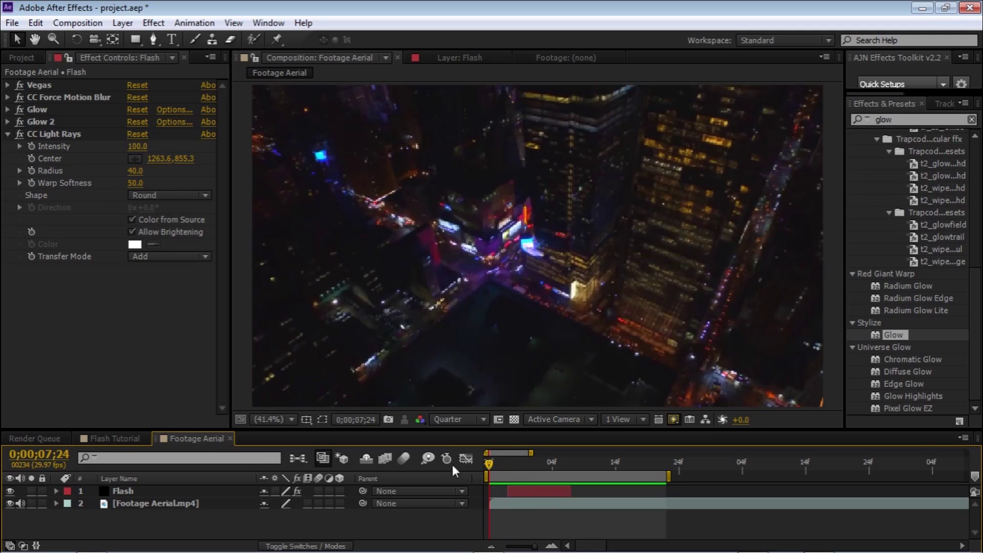
- Duplicate Footage Aerial.mp4, move the copy to the top and begin naming it Roto
left_click(217, 505)
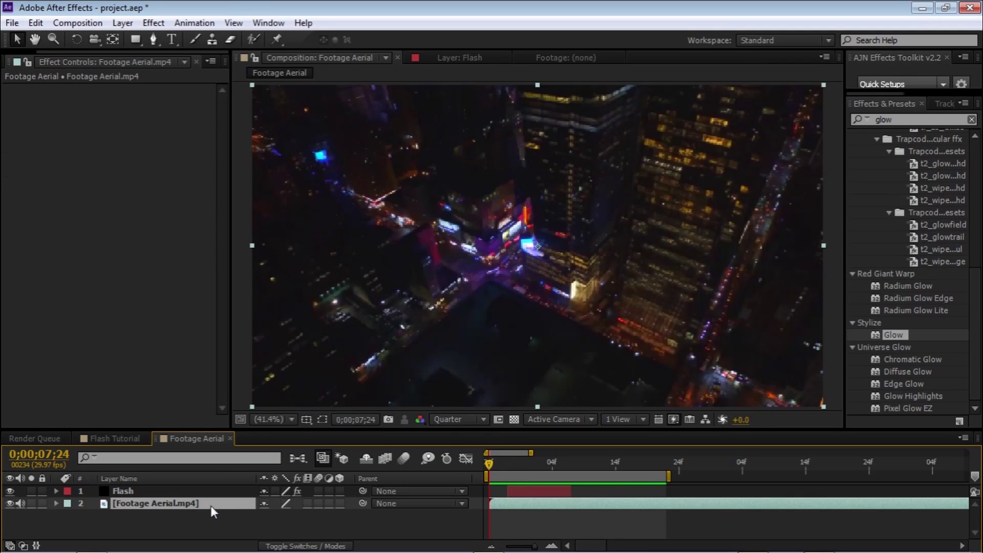
key("ctrl+d")
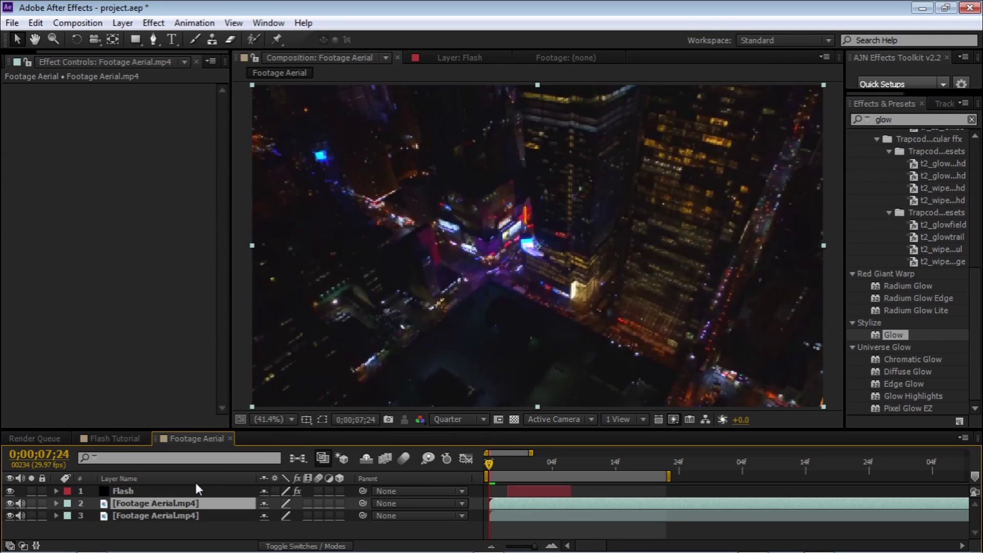
left_click_drag(196, 484, 167, 490)
key("Return")
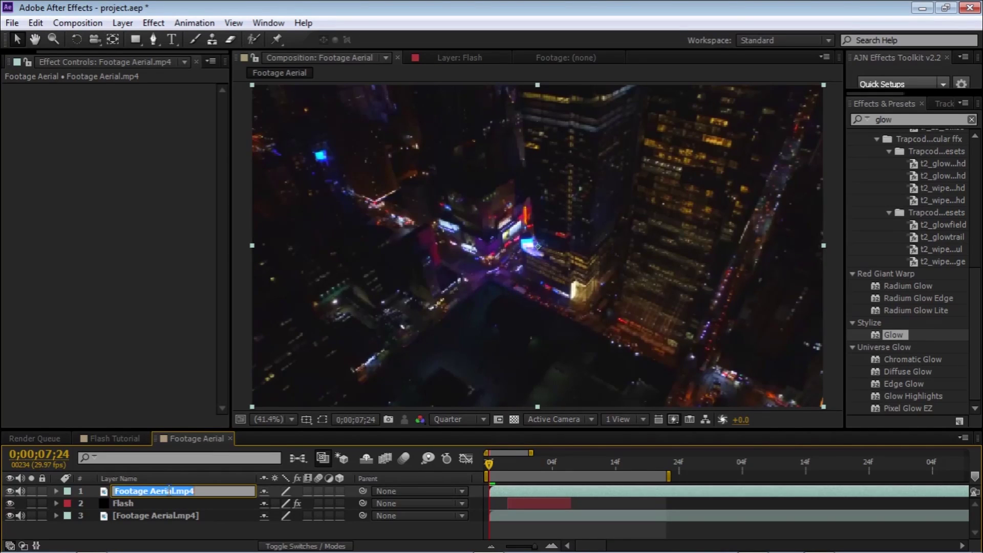
type("Roto")
- Confirm the Roto name and view the building edge at 100% zoom, Full resolution
key("Return")
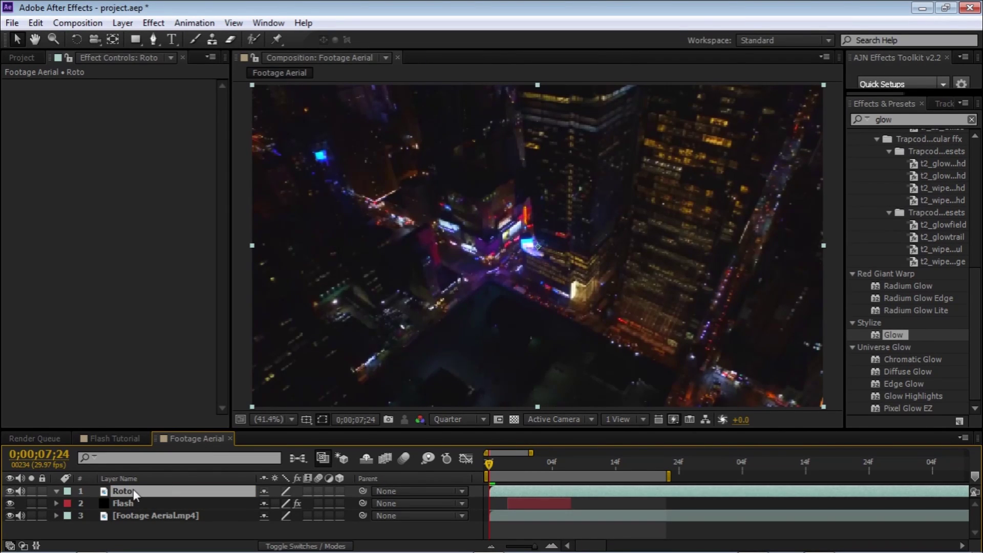
left_click(153, 40)
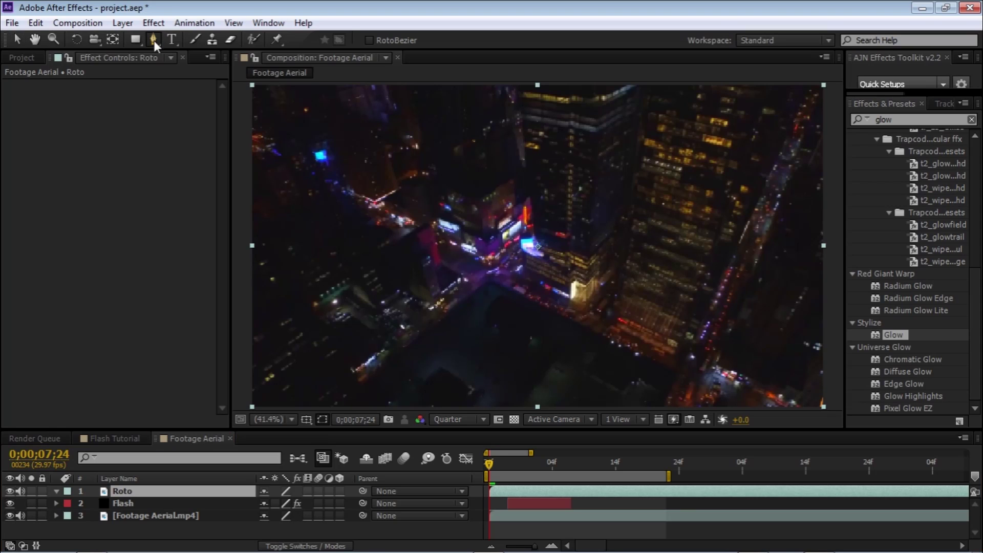
key("slash")
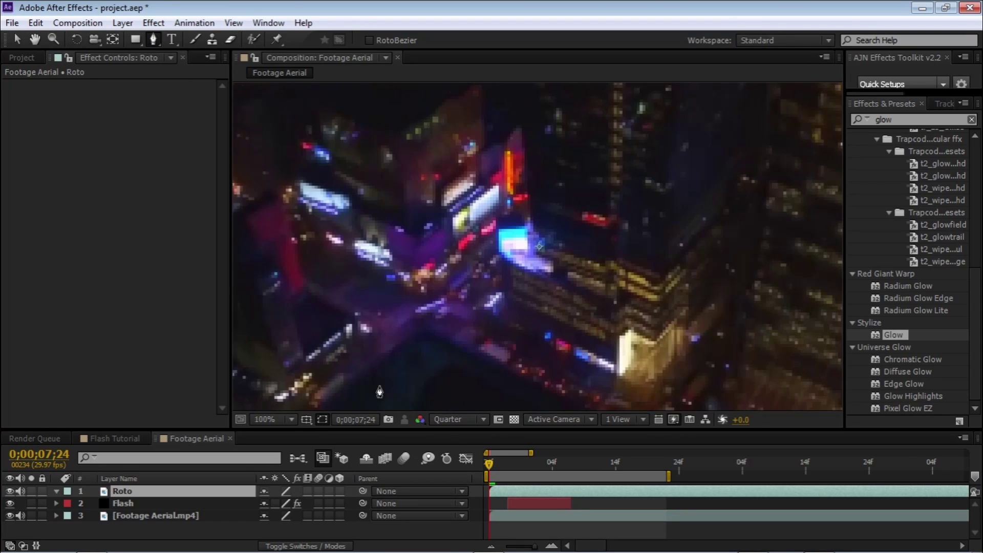
left_click(461, 419)
left_click(460, 457)
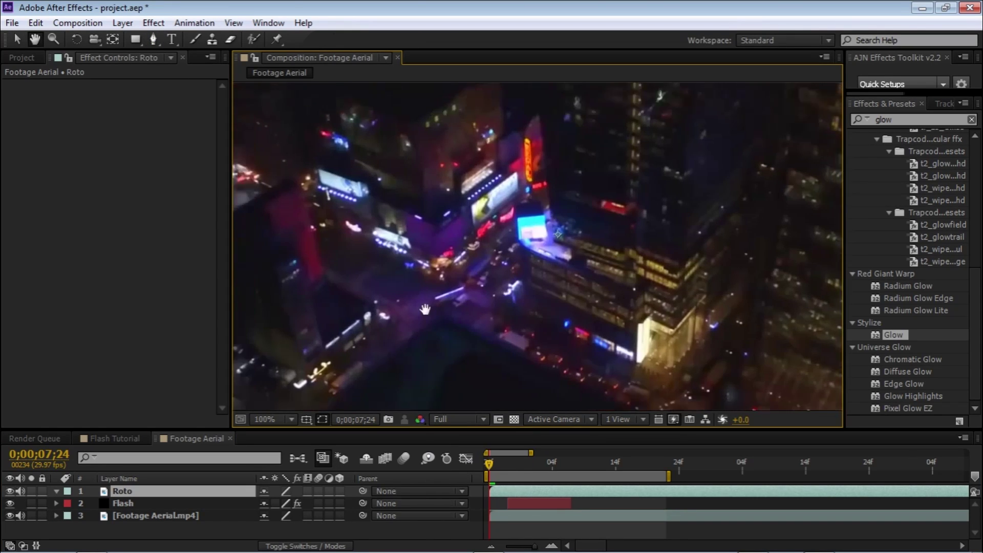
left_click_drag(453, 359, 490, 307)
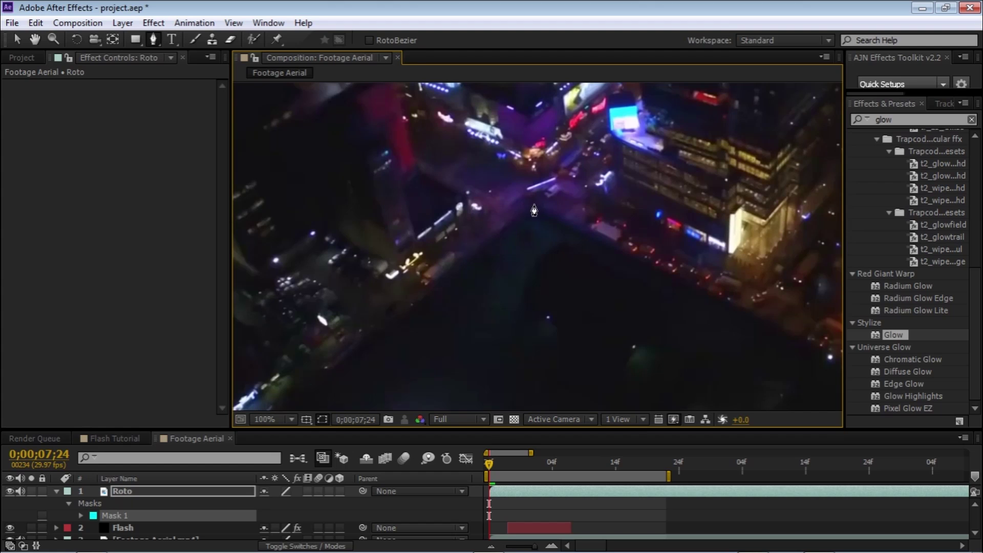
- Trace a Pen mask along the dark building's edge on the Roto layer
left_click(577, 238)
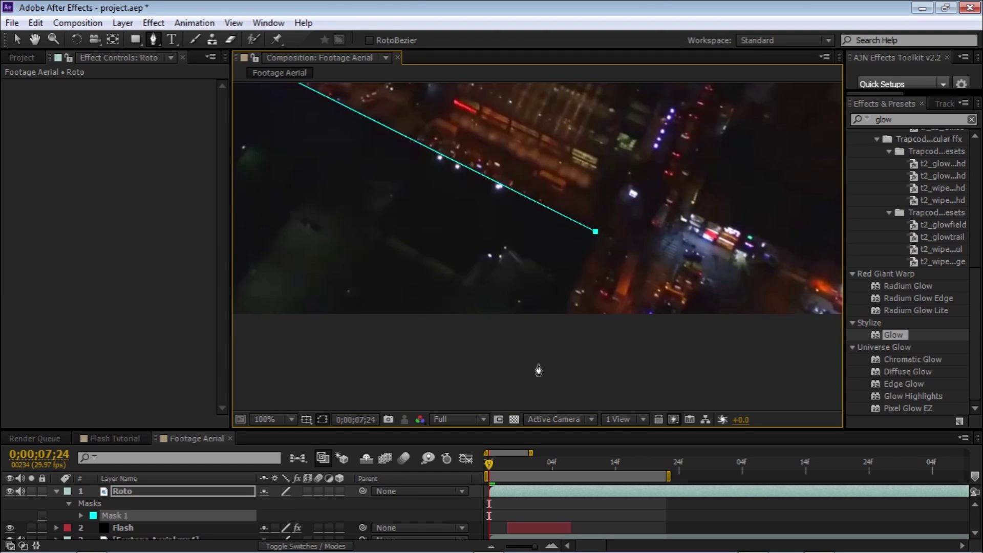
mouse_move(406, 267)
left_mouse_down()
mouse_move(310, 216)
mouse_move(390, 288)
left_mouse_up()
left_click(365, 195)
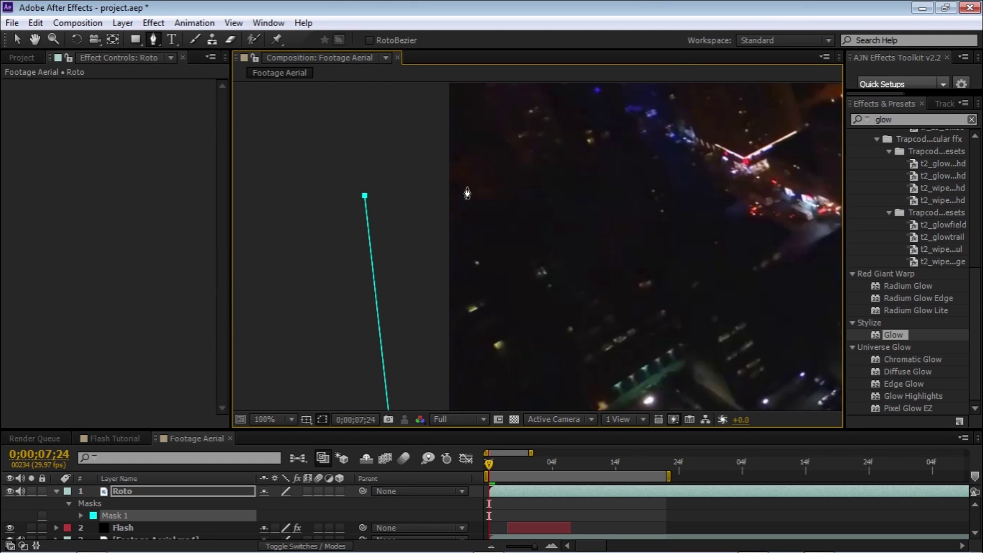
left_click(466, 187)
key("v")
mouse_move(429, 148)
left_mouse_down()
mouse_move(516, 225)
mouse_move(376, 83)
left_mouse_up()
key("g")
left_click(572, 322)
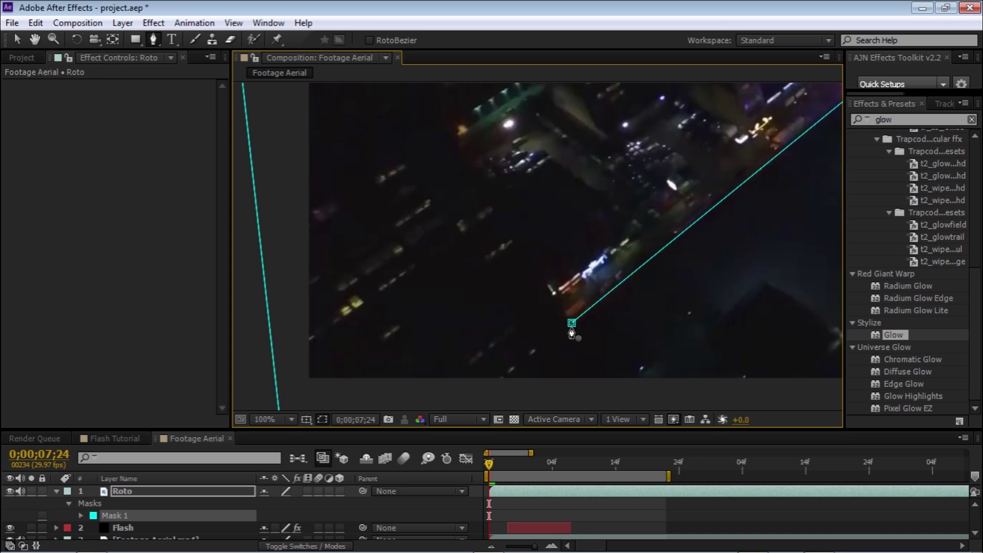
- Keyframe the mask path at 0;00;07;26 and adjust its corner point at 0;00;08;07
key("m")
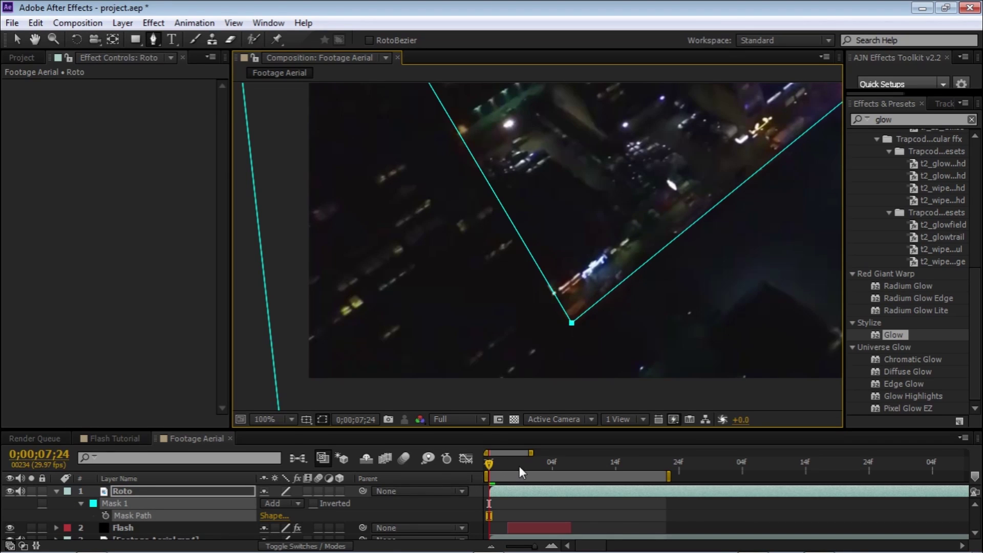
left_click(504, 463)
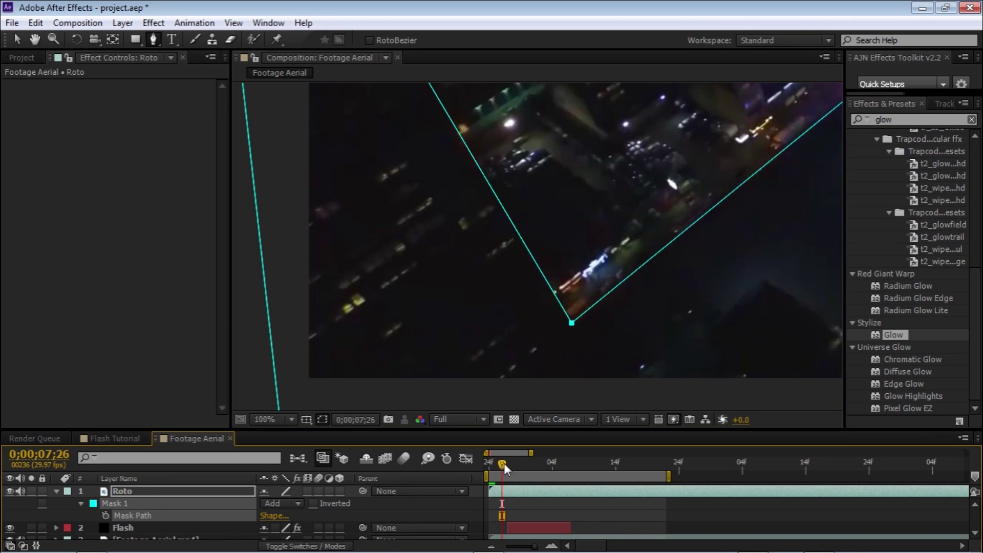
left_click(105, 515)
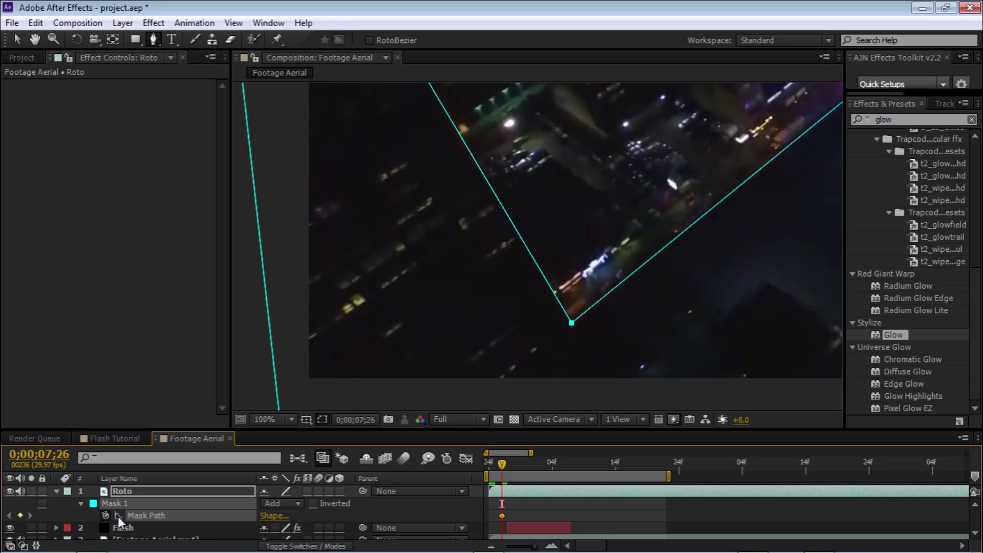
left_click(570, 455)
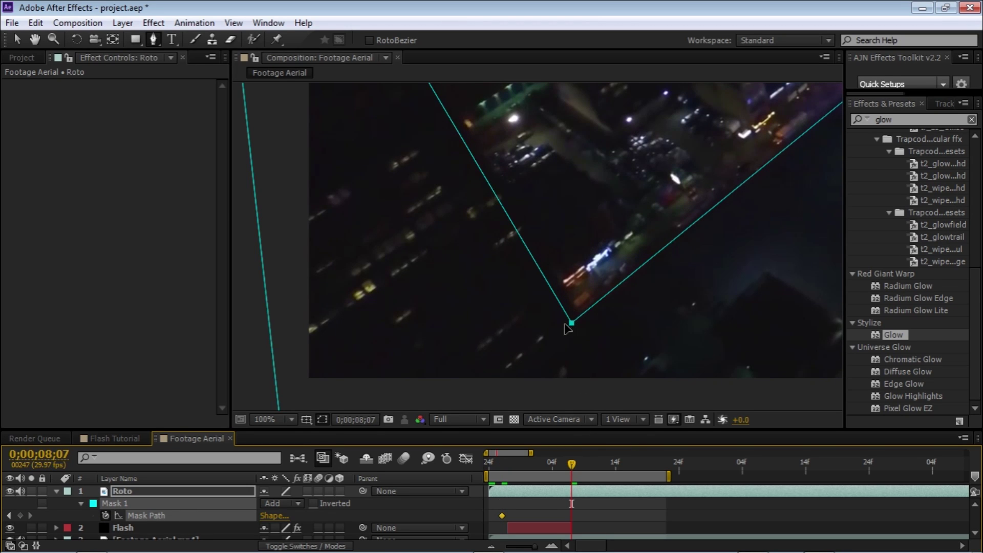
key("v")
mouse_move(550, 353)
left_mouse_down()
mouse_move(597, 315)
mouse_move(583, 318)
mouse_move(539, 289)
mouse_move(551, 323)
mouse_move(588, 246)
left_mouse_up()
mouse_move(563, 307)
left_mouse_down()
mouse_move(599, 274)
mouse_move(840, 409)
left_mouse_up()
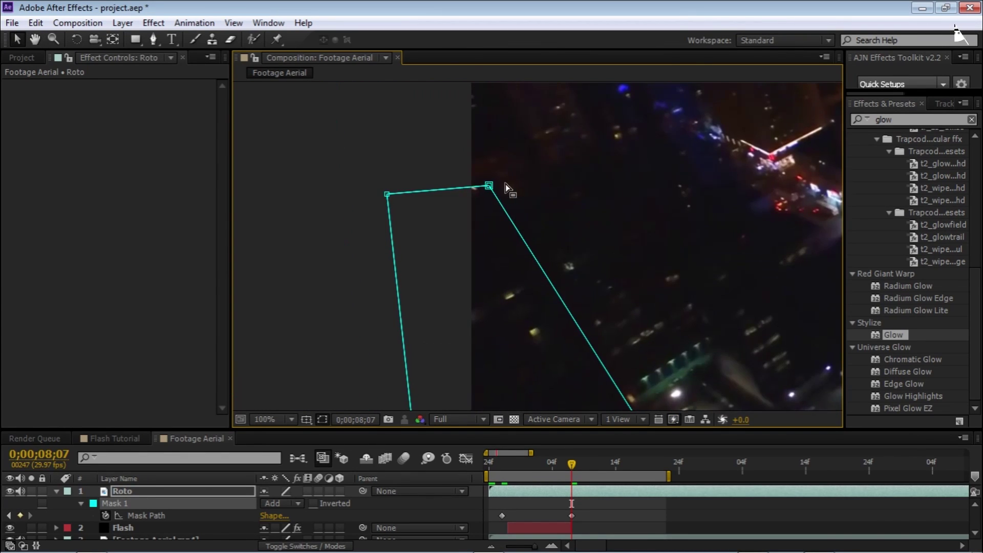
key("shift+slash")
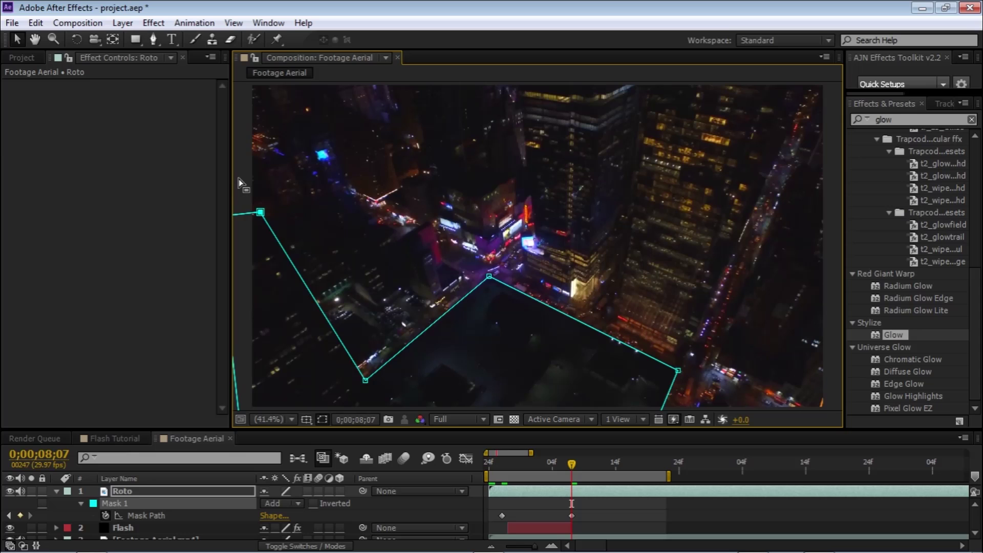
- Set the Roto mask feather to 3 pixels
left_click(125, 489)
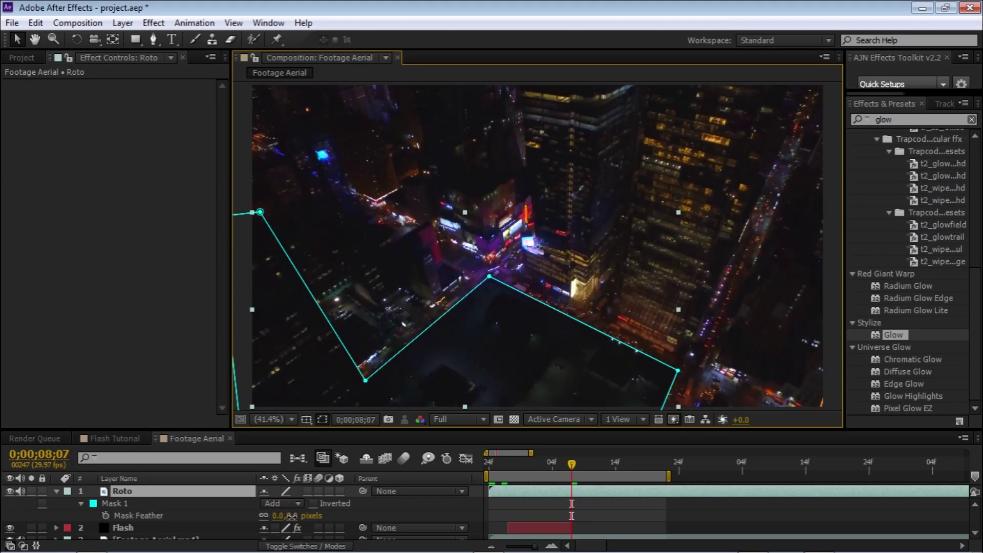
key("f")
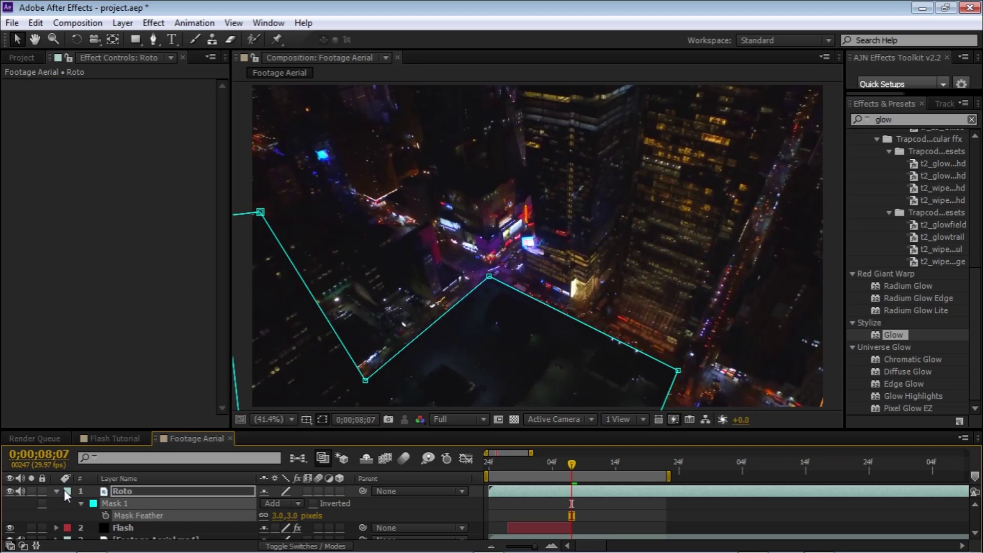
left_click(58, 491)
- Switch the viewer resolution to Quarter
left_click(129, 526)
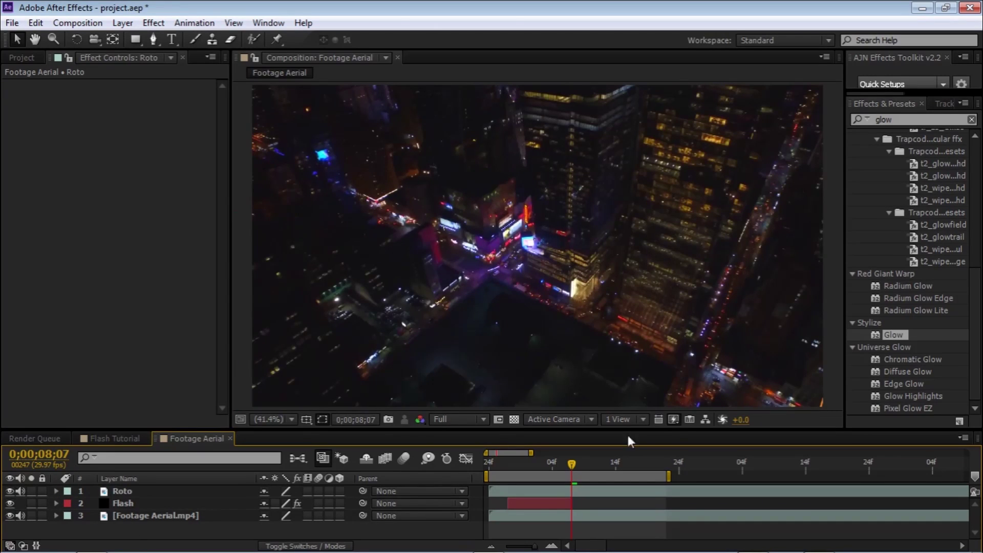
left_click(461, 419)
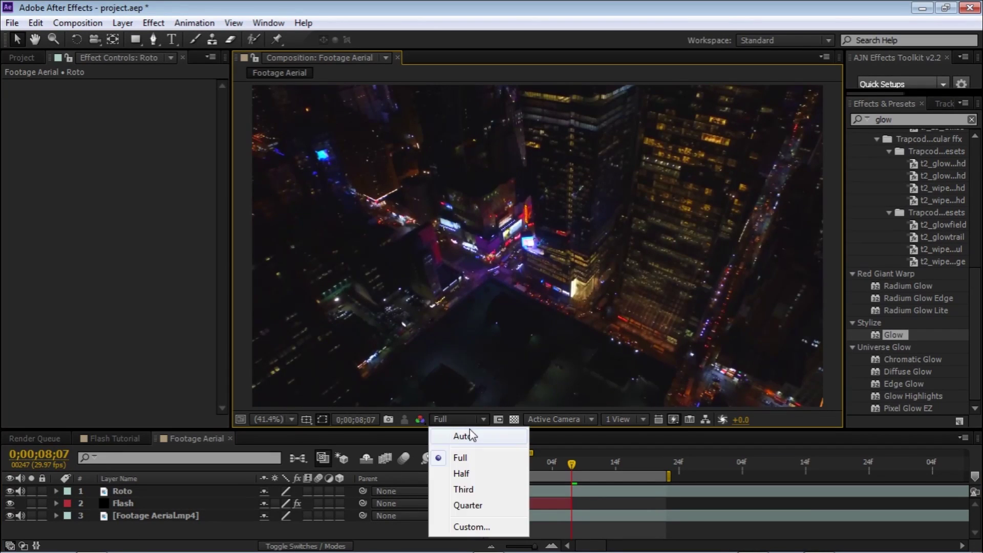
left_click(465, 504)
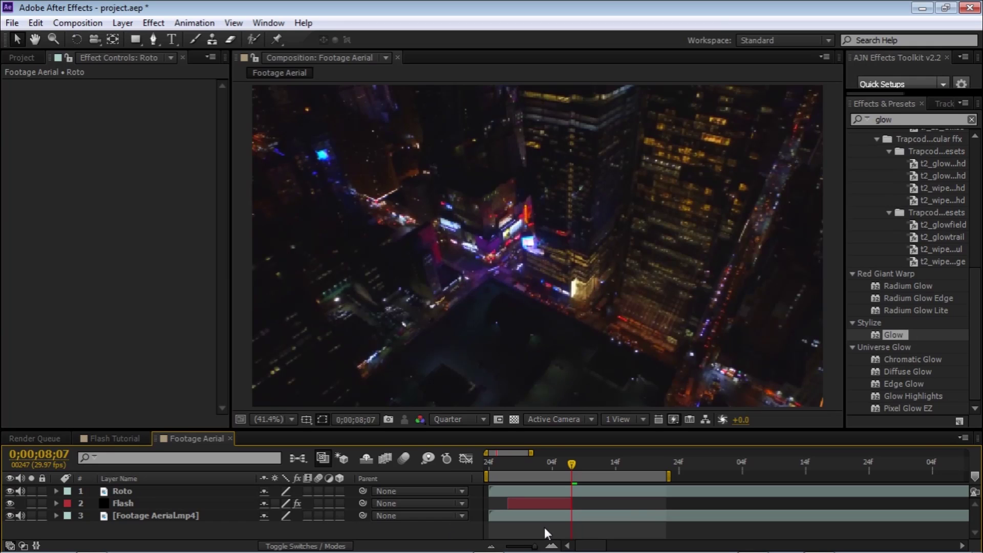
- Shorten the work area, preview the streak, step back frames, then extend the work area
left_click_drag(667, 477, 618, 479)
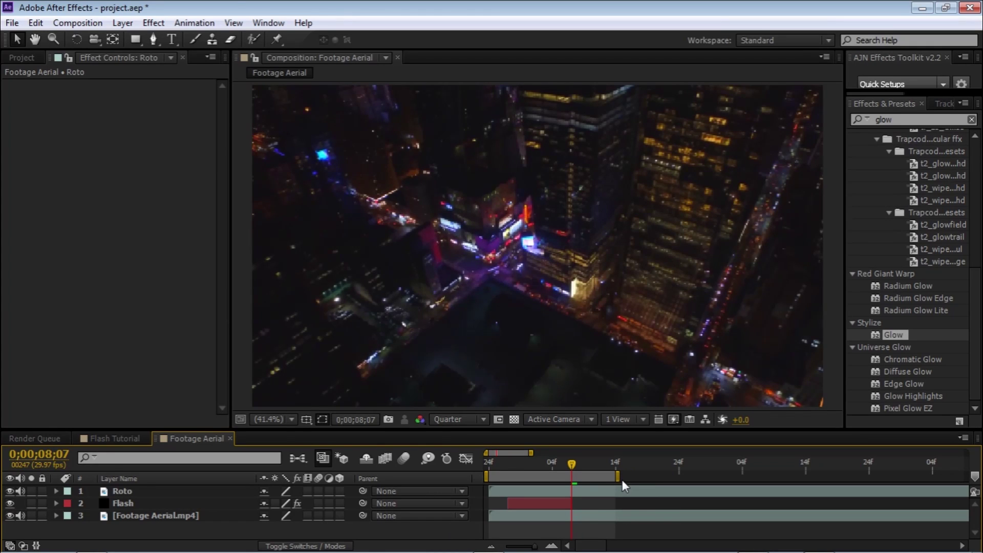
key("KP_0")
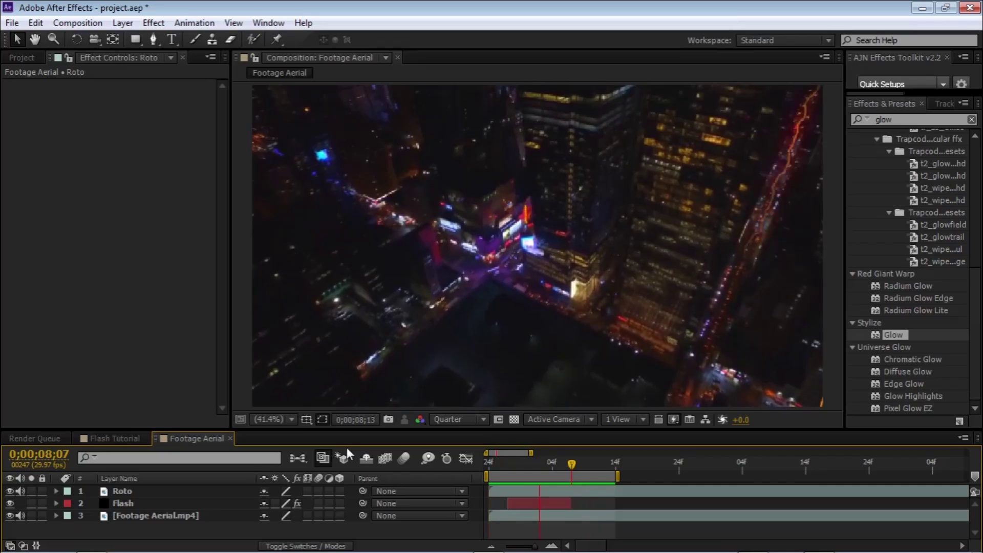
key("space")
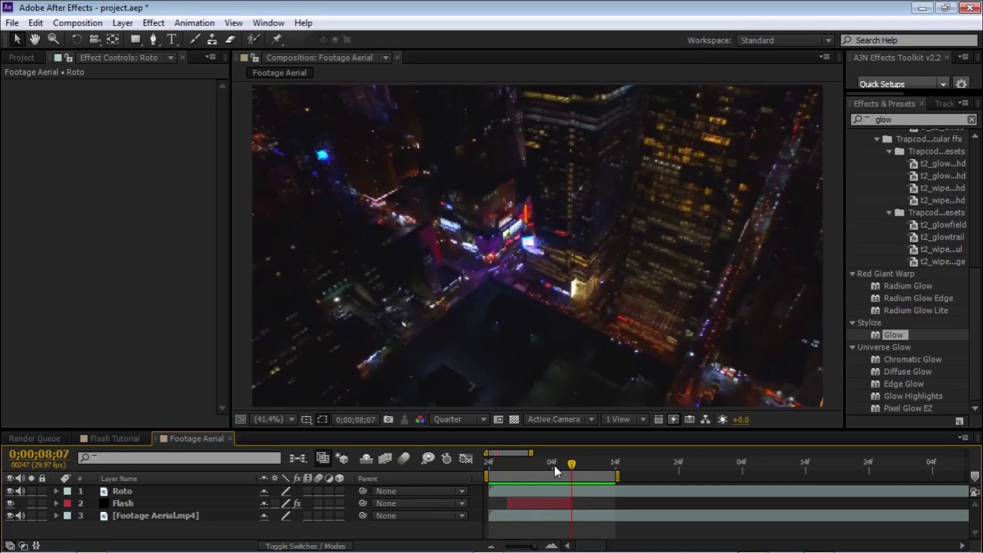
mouse_move(539, 474)
left_mouse_down()
mouse_move(508, 479)
mouse_move(559, 484)
left_mouse_up()
key("Page_Up")
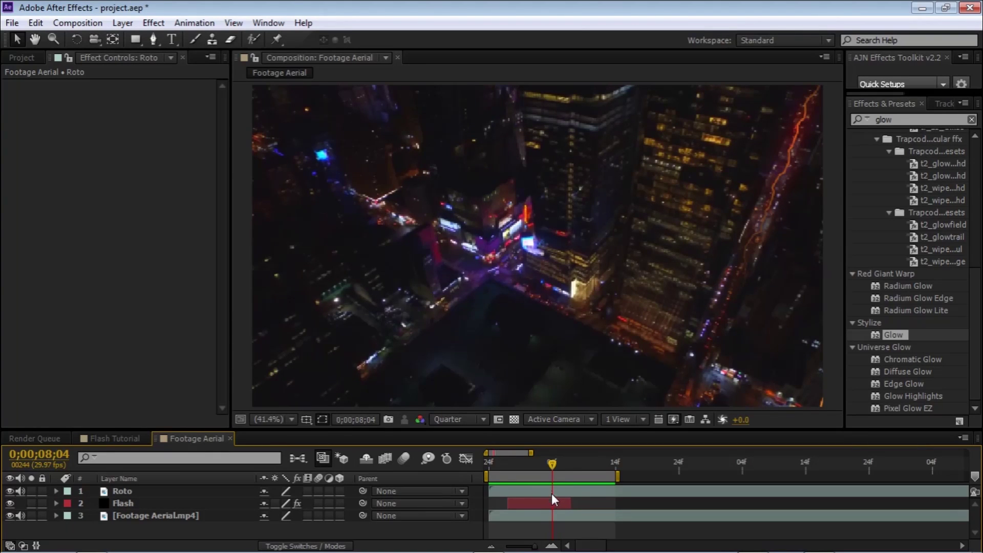
left_click(543, 468)
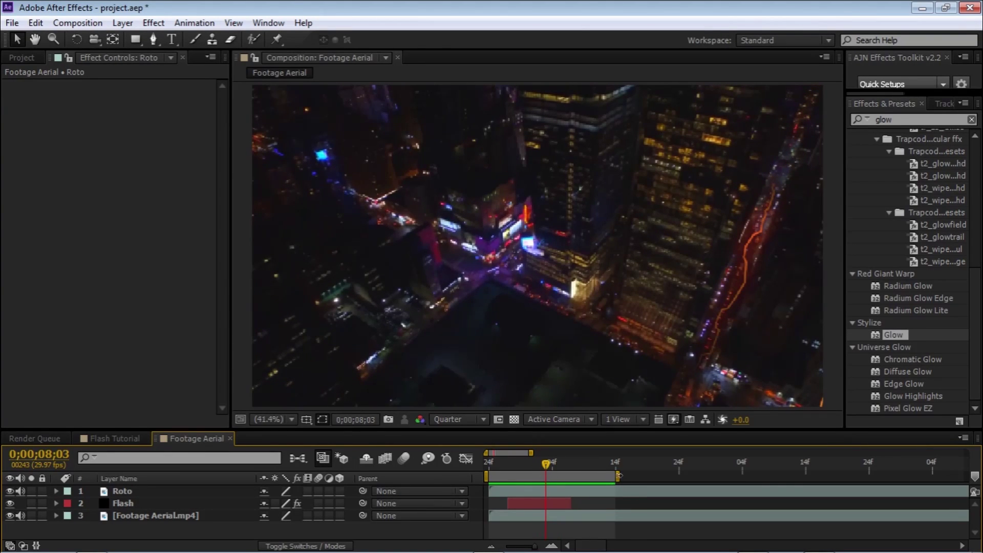
left_click_drag(618, 476, 802, 476)
- Duplicate Flash as Flash 2, shift it later in time and toggle its visibility to compare
left_click(170, 492)
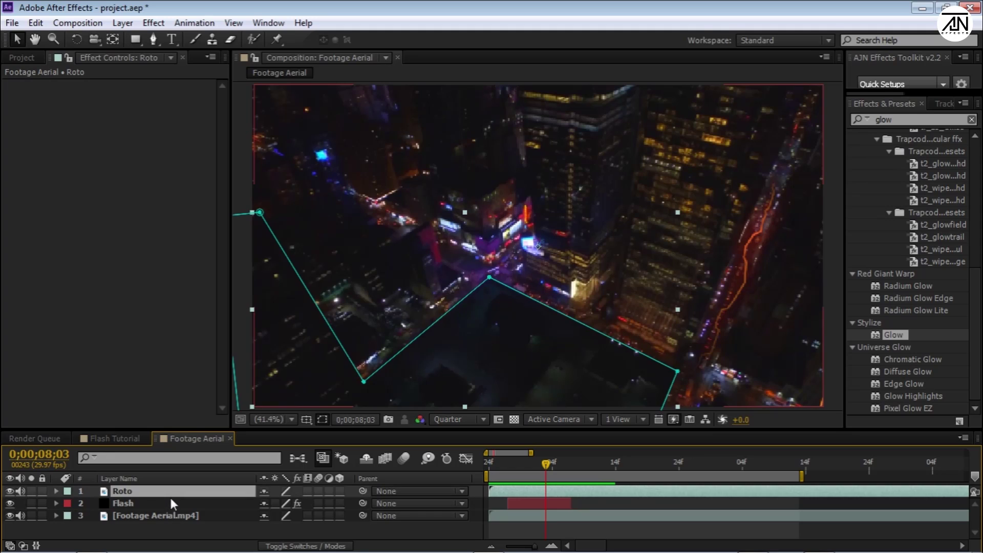
left_click(173, 506)
key("ctrl+d")
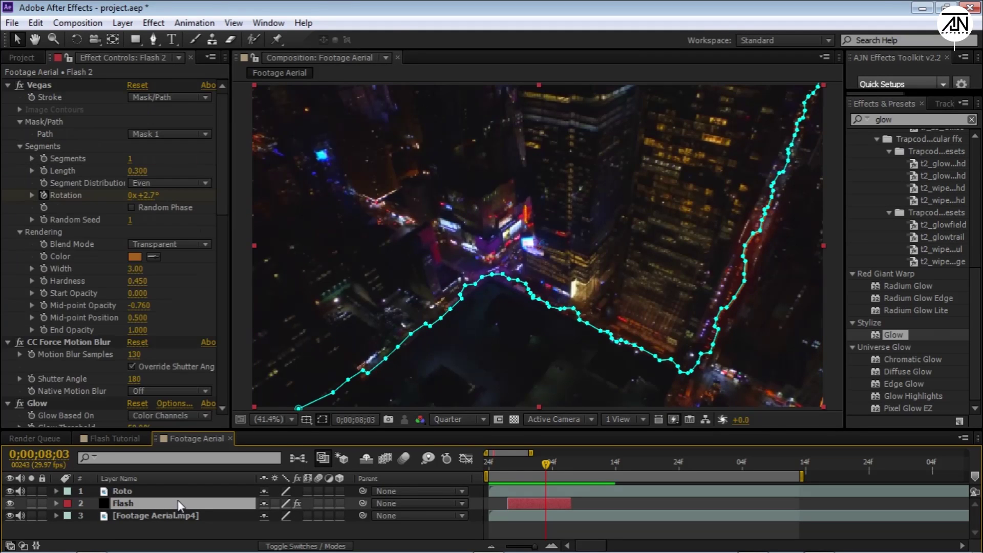
left_click_drag(523, 510, 620, 505)
left_click(626, 463)
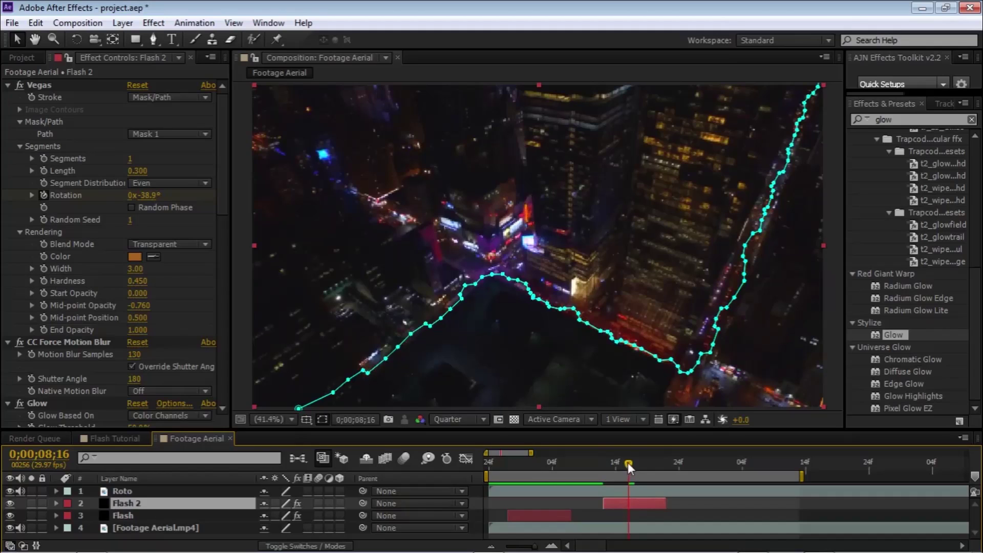
left_click(10, 503)
left_click(9, 503)
- Switch to the Pen tool and zoom in on the street view for drawing
left_click(195, 39)
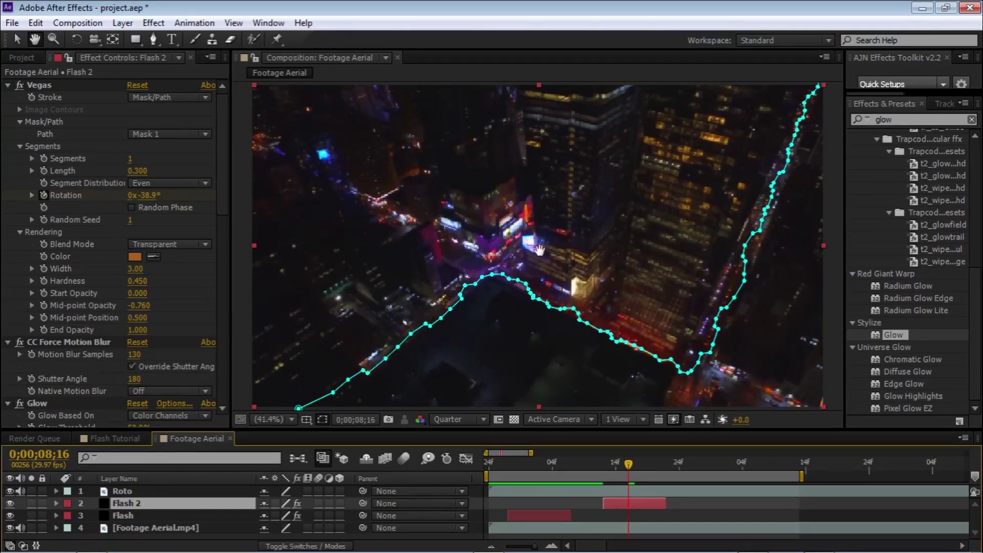
key("h")
mouse_move(566, 227)
left_mouse_down()
mouse_move(598, 251)
mouse_move(481, 171)
left_mouse_up()
scroll(690, 261, "up", 2)
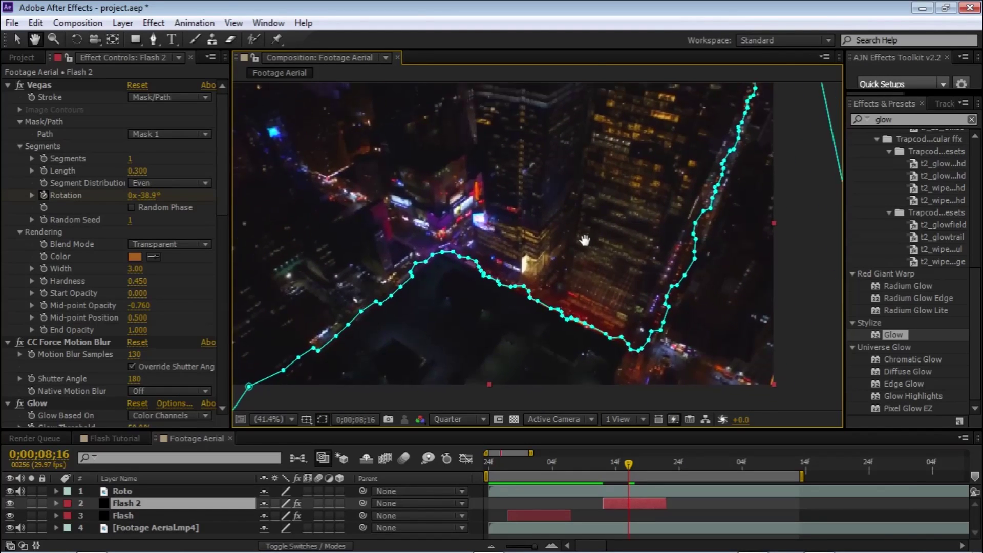
scroll(676, 240, "up", 1)
scroll(666, 223, "up", 1)
key("g")
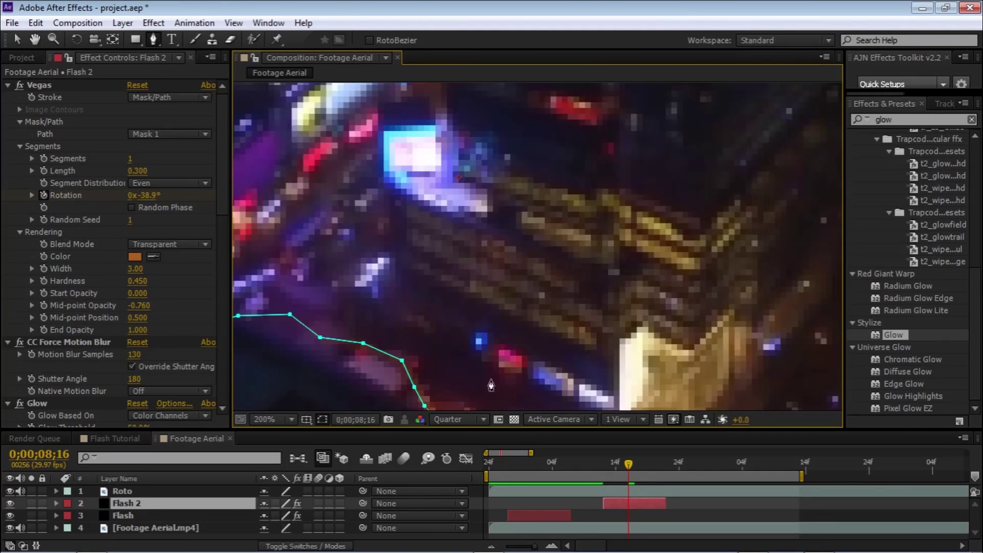
left_click(462, 419)
- Set the viewer to Full resolution and switch off all of Flash 2's effects
left_click(475, 395)
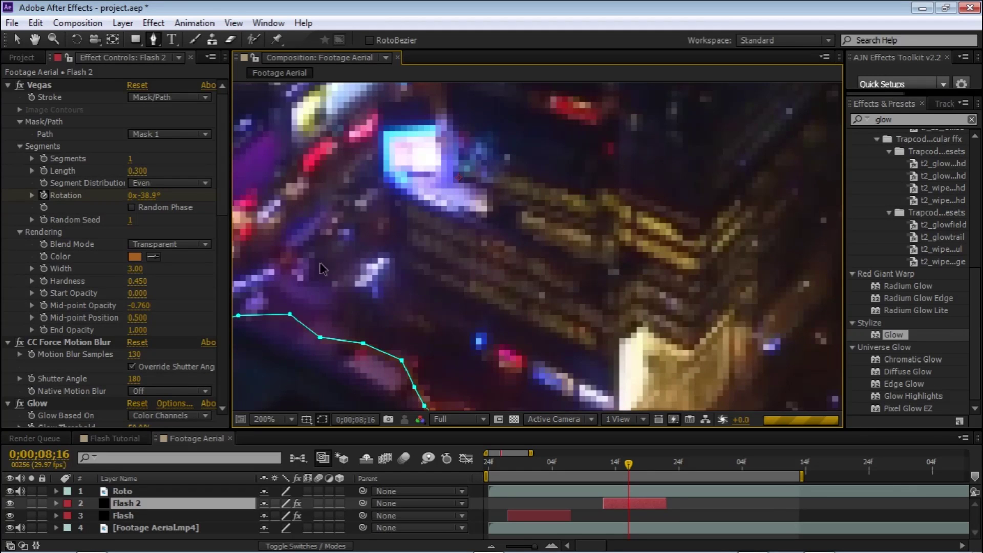
key("ctrl+a")
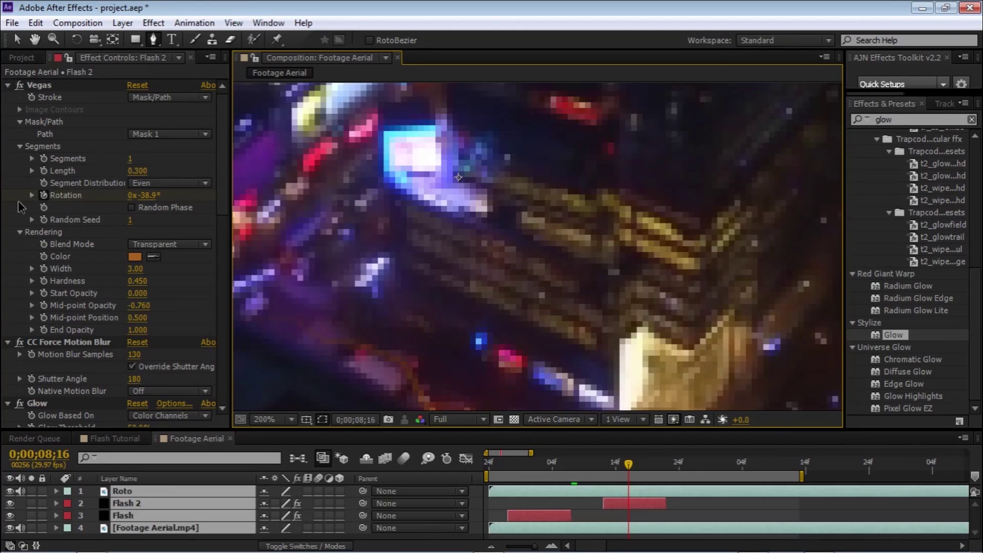
key("ctrl+a")
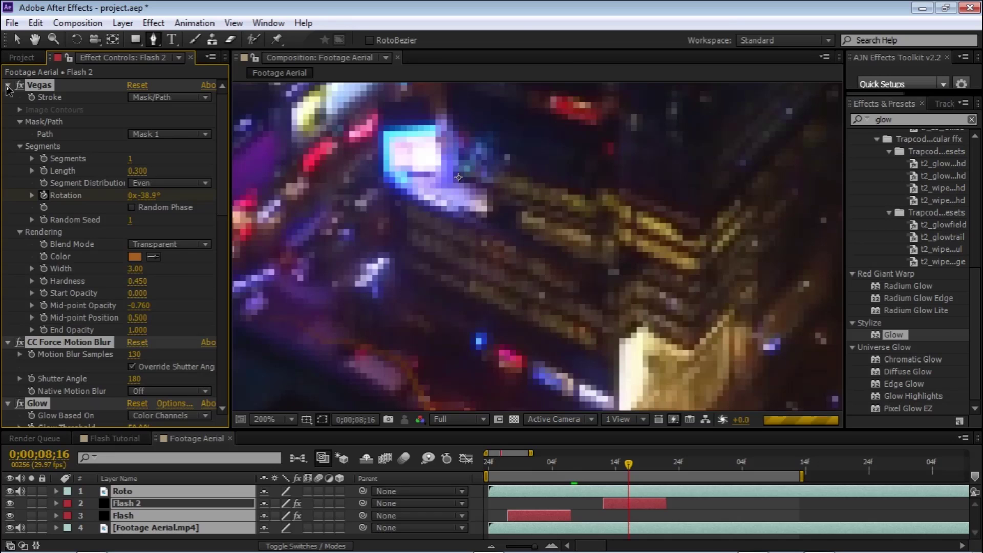
key("ctrl+grave")
left_click(28, 167)
left_click_drag(19, 85, 20, 134)
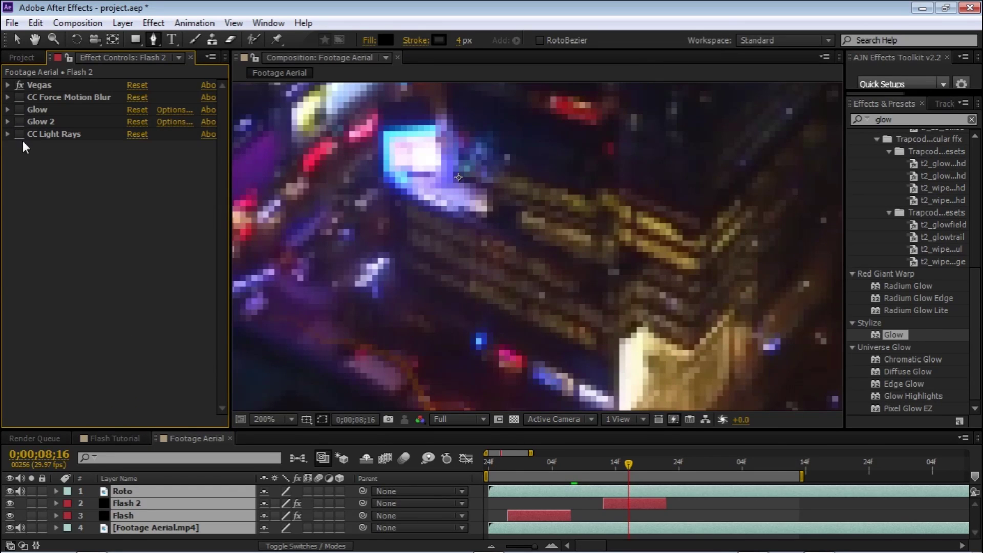
left_click(47, 84)
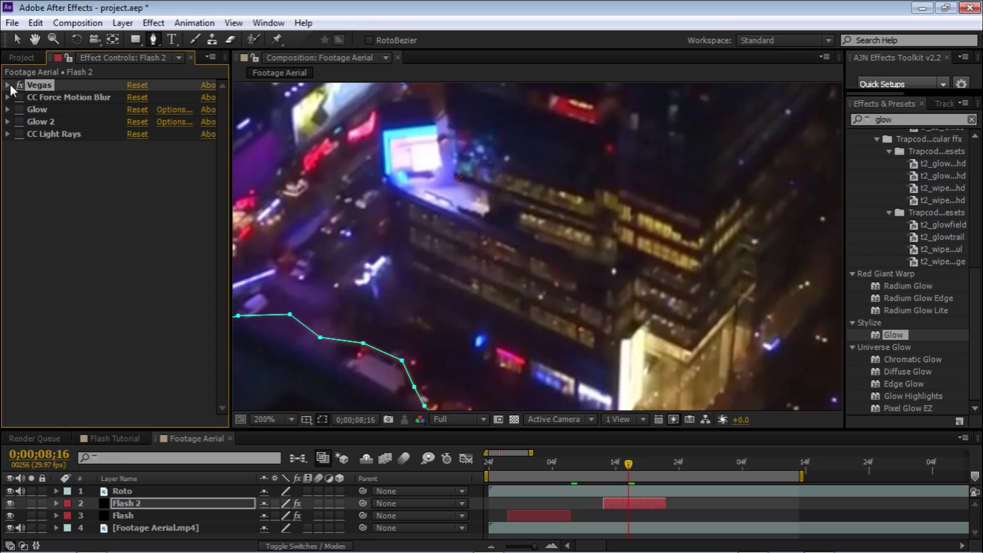
- Expand Vegas and draw a second mask path up another street toward the frame top
left_click(7, 85)
scroll(441, 274, "up", 1)
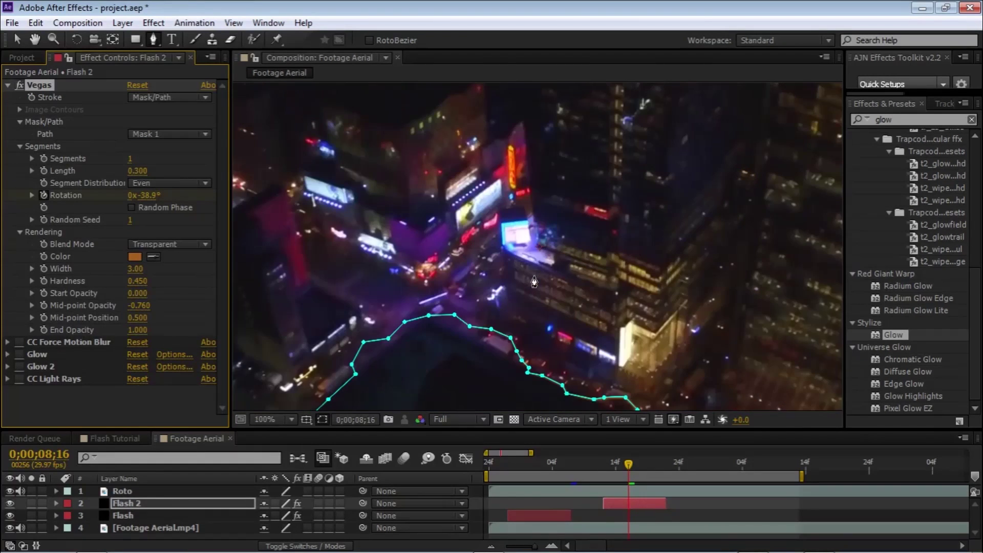
scroll(441, 274, "up", 1)
left_click(494, 260)
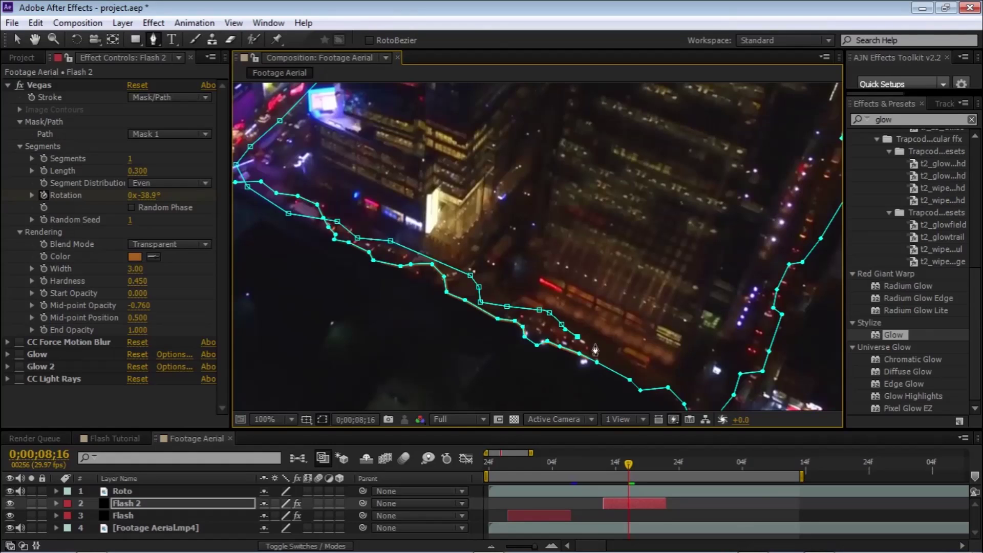
left_click_drag(409, 387, 571, 305)
scroll(570, 305, "down", 1)
scroll(530, 270, "down", 1)
scroll(461, 246, "down", 1)
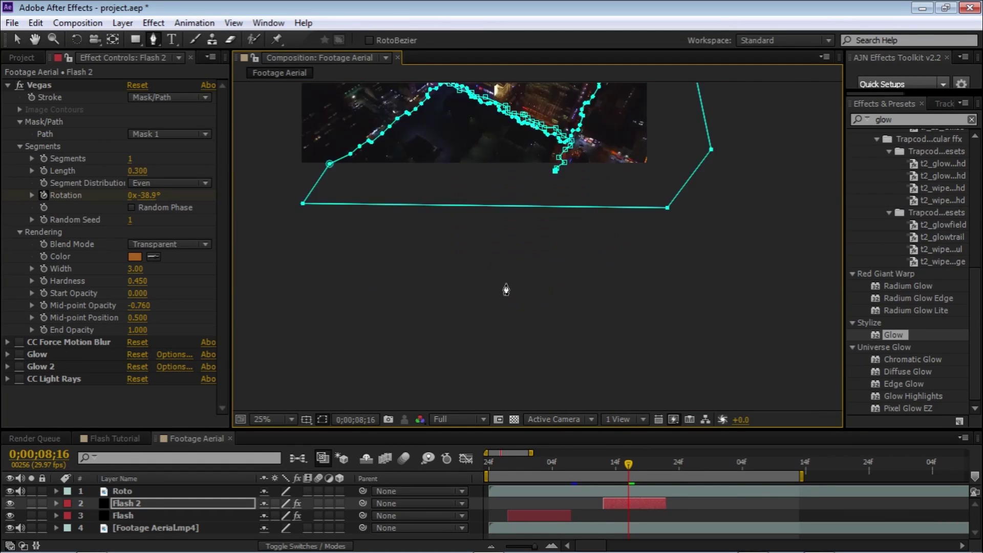
scroll(282, 209, "down", 1)
left_click_drag(281, 209, 334, 372)
scroll(534, 289, "up", 1)
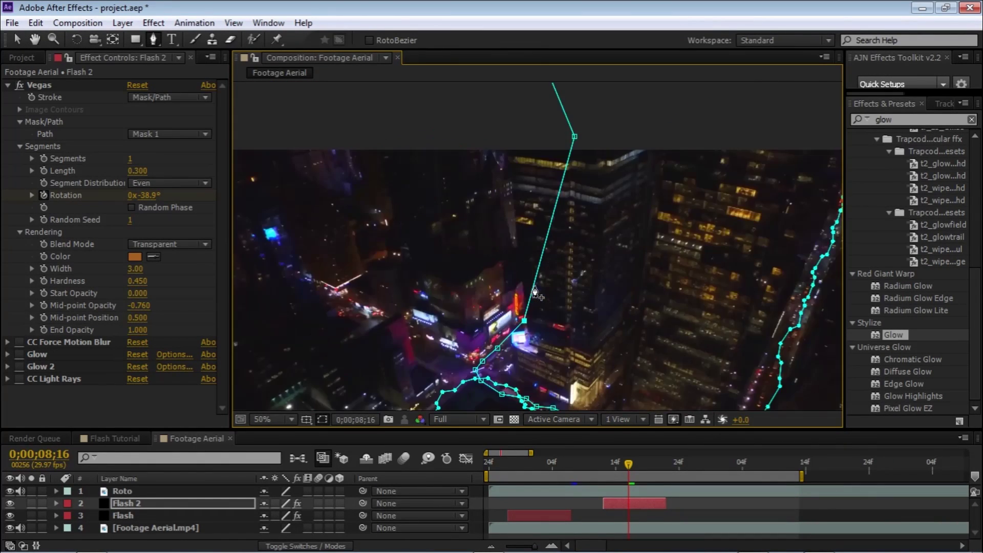
scroll(534, 290, "up", 1)
scroll(527, 276, "up", 2)
left_click_drag(519, 268, 511, 225)
key("g")
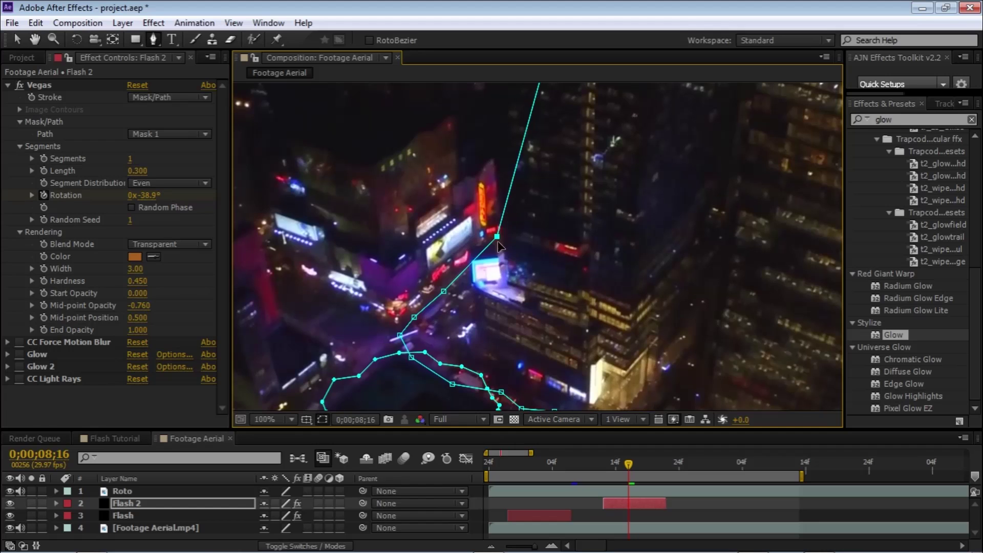
scroll(491, 255, "down", 4)
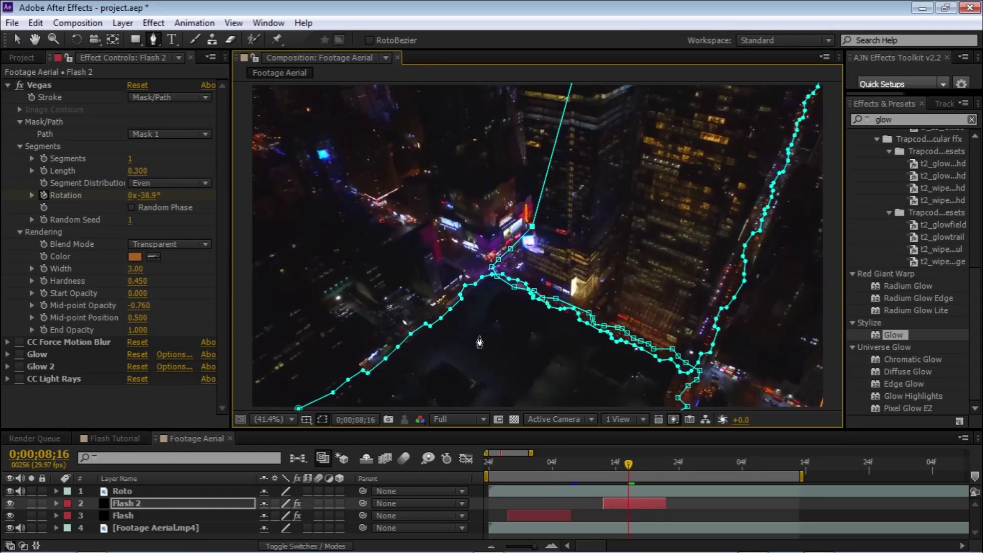
- Make Flash 2's Vegas stroke follow Mask 2 and hide the mask outlines
left_click(324, 422)
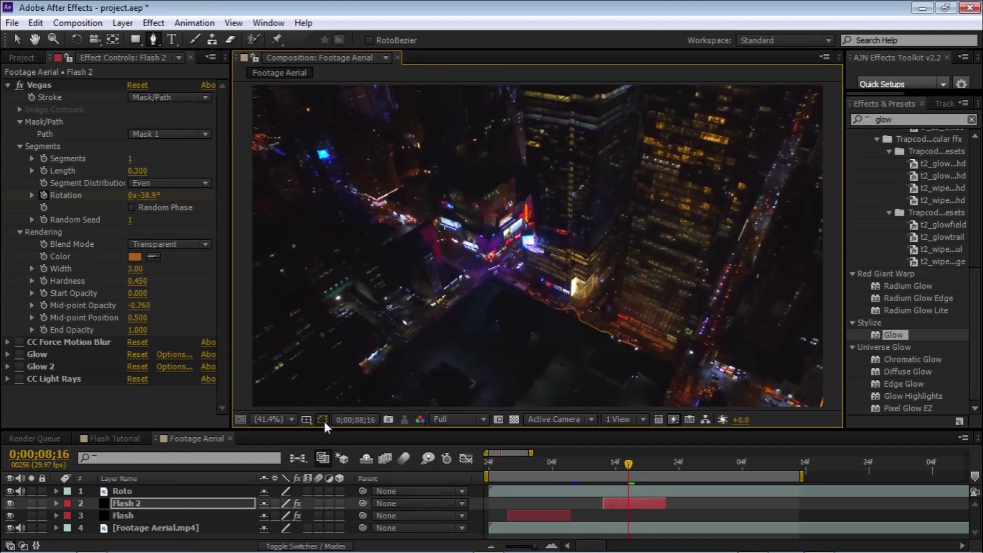
left_click(324, 421)
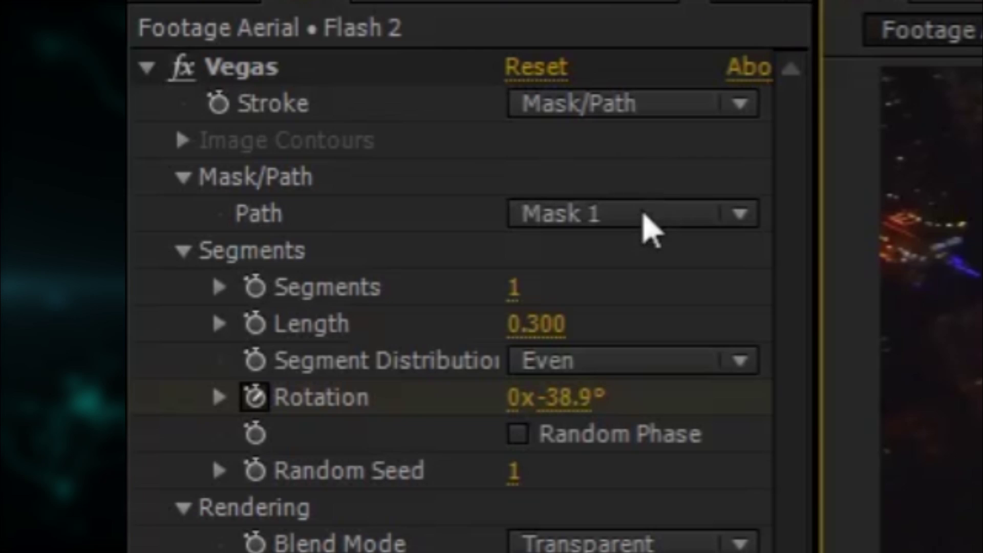
left_click(173, 134)
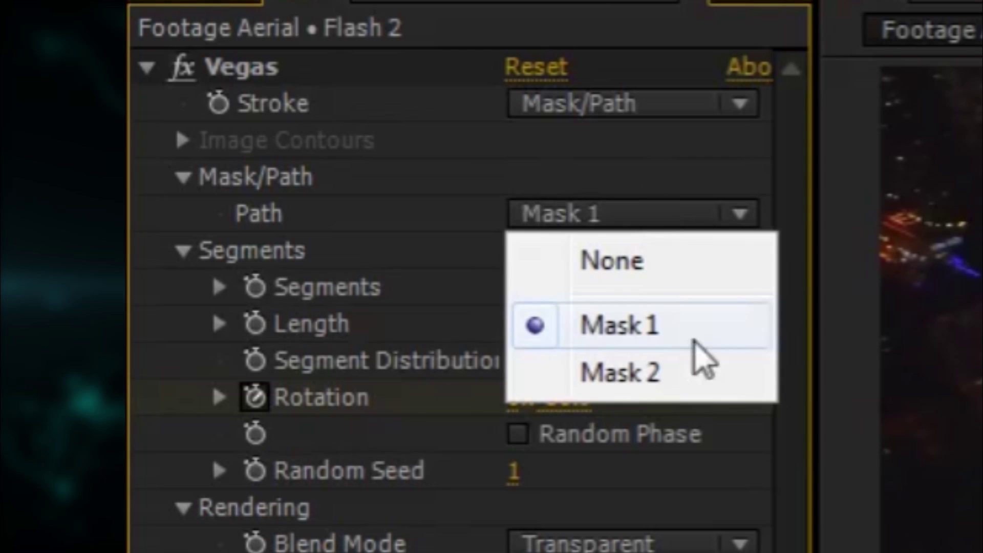
left_click(705, 380)
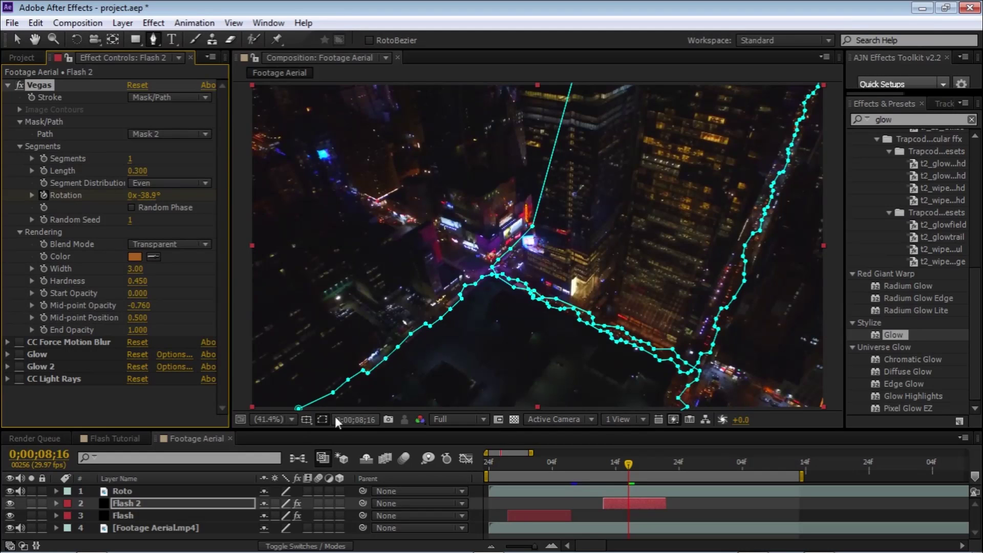
left_click(325, 418)
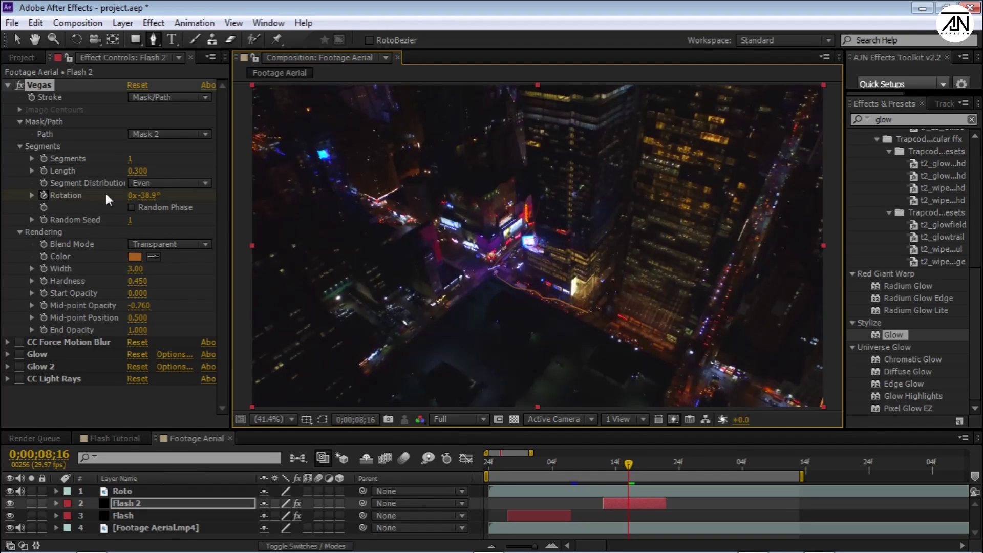
- Set the preview to Quarter resolution and scrub Vegas Rotation to 0x-54.9°
left_click(47, 201)
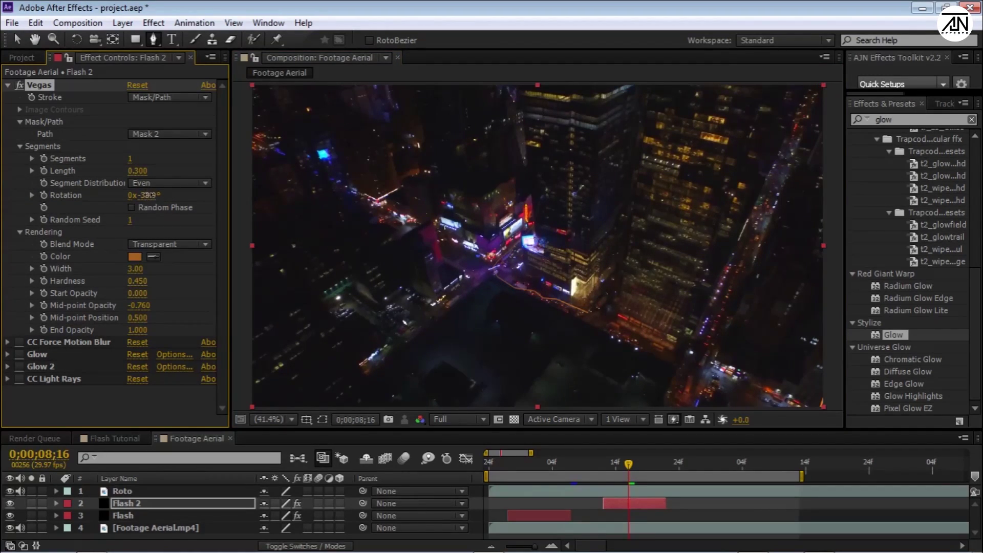
left_click_drag(142, 195, 164, 201)
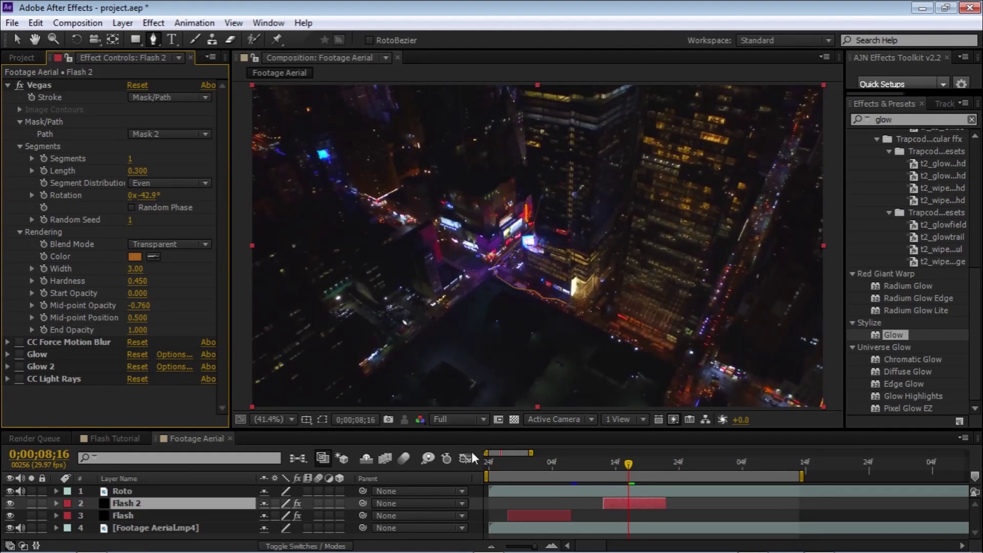
left_click(462, 420)
left_click(466, 506)
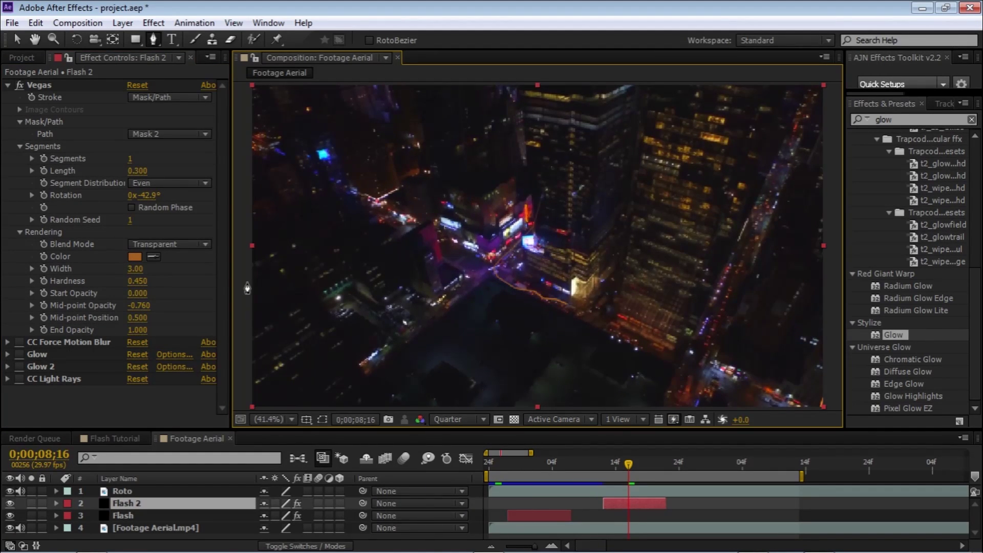
left_click_drag(151, 201, 183, 206)
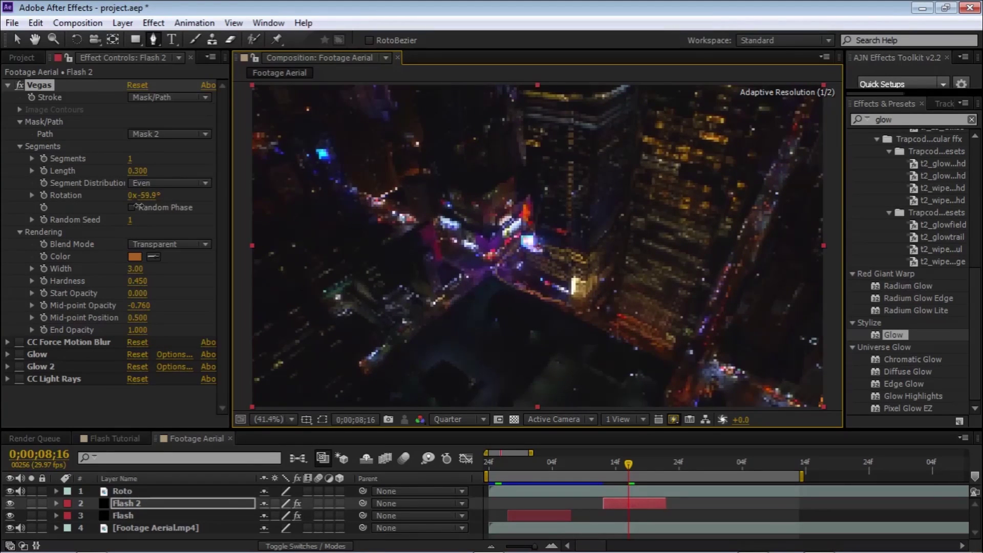
left_click_drag(169, 207, 141, 205)
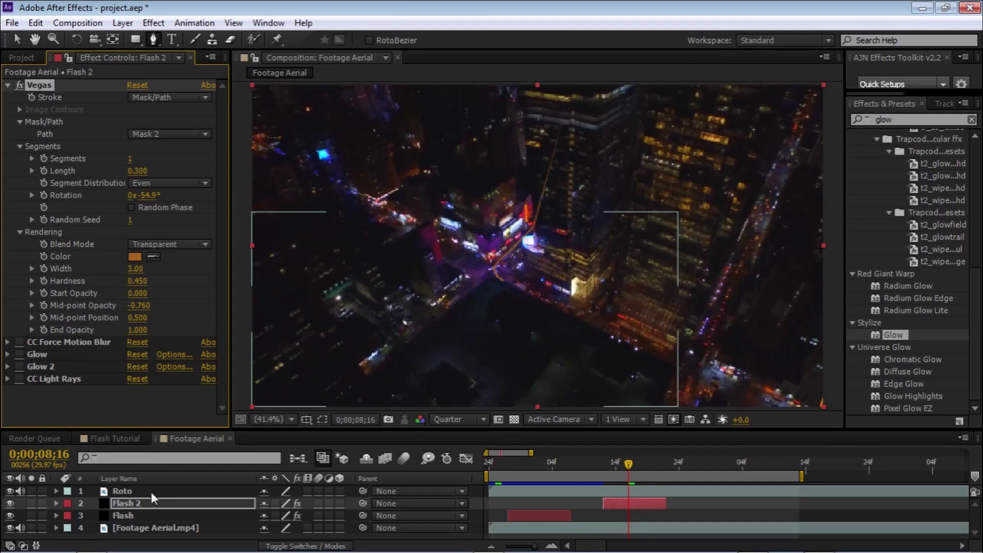
left_click(629, 490)
- At 0;00;08;12, close Roto's Mask 2 around the tall right-hand building, feathered 3 px
left_click_drag(616, 465, 604, 467)
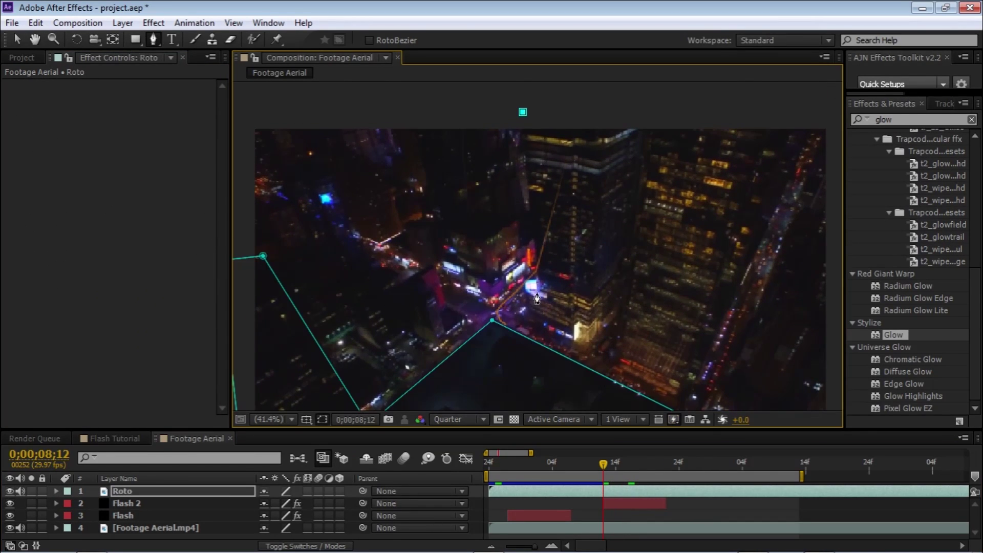
left_click(715, 104)
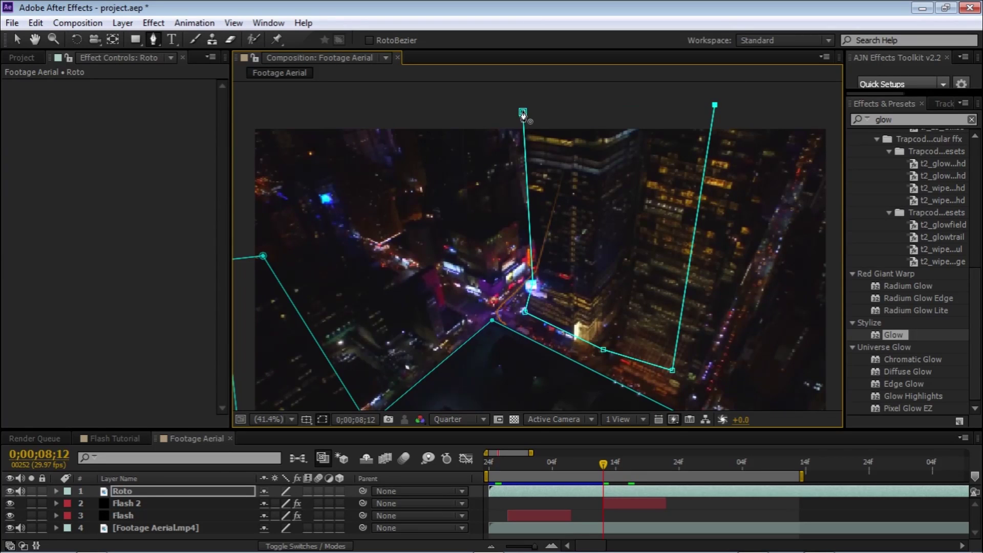
left_click(523, 111)
key("f")
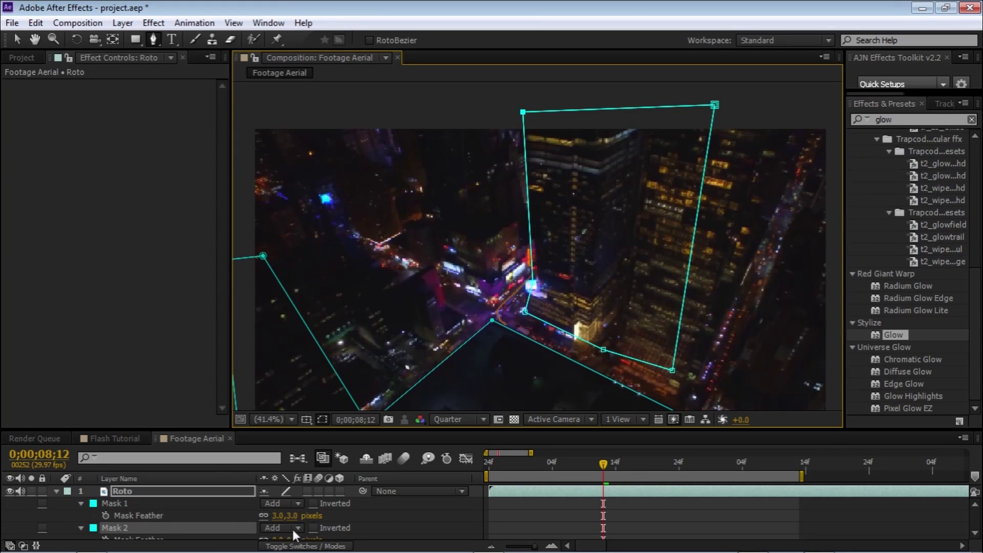
scroll(293, 529, "down", 3)
left_click(293, 504)
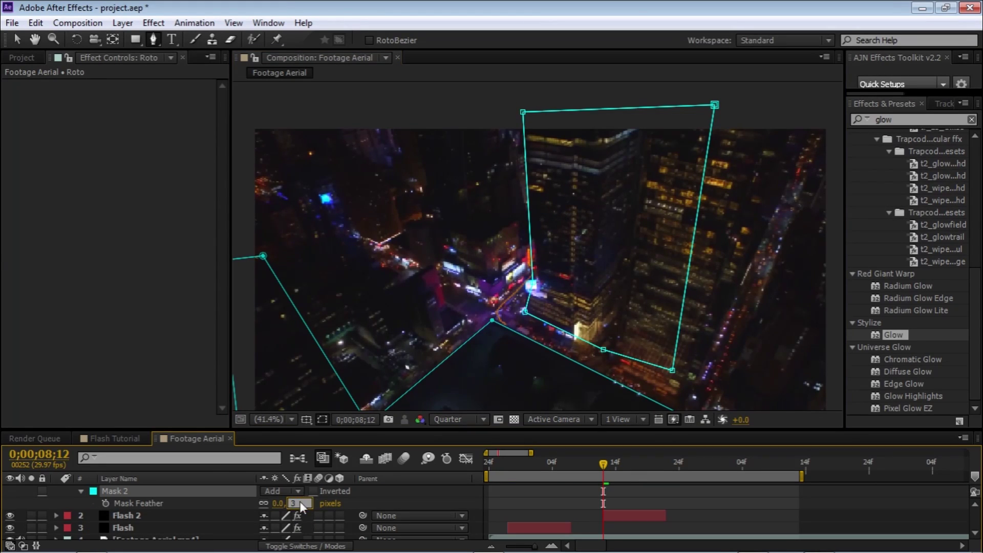
key("Return")
scroll(61, 517, "up", 3)
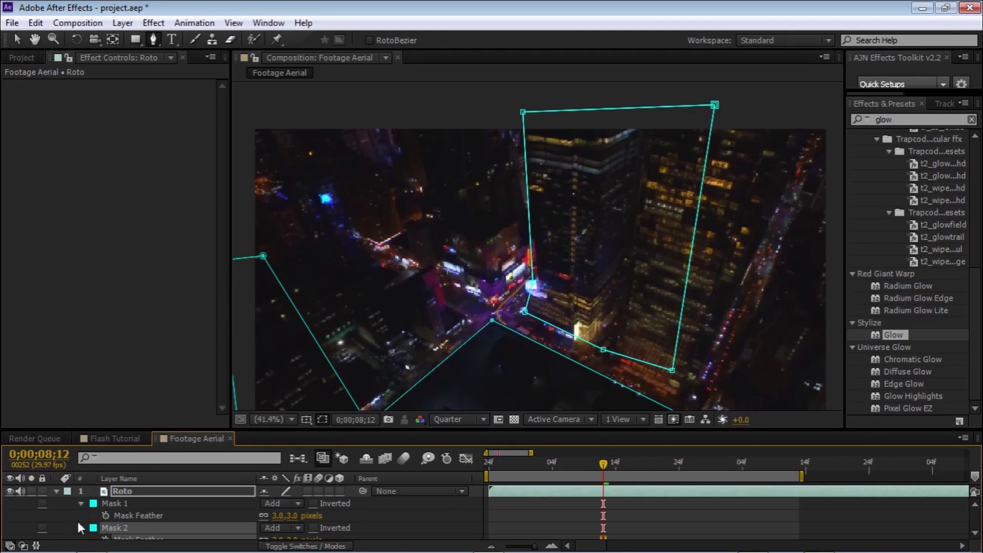
key("F2")
- Hide the mask outlines and, at 0;00;08;19, scrub the Vegas Rotation to 0x+98.1°
left_click(57, 491)
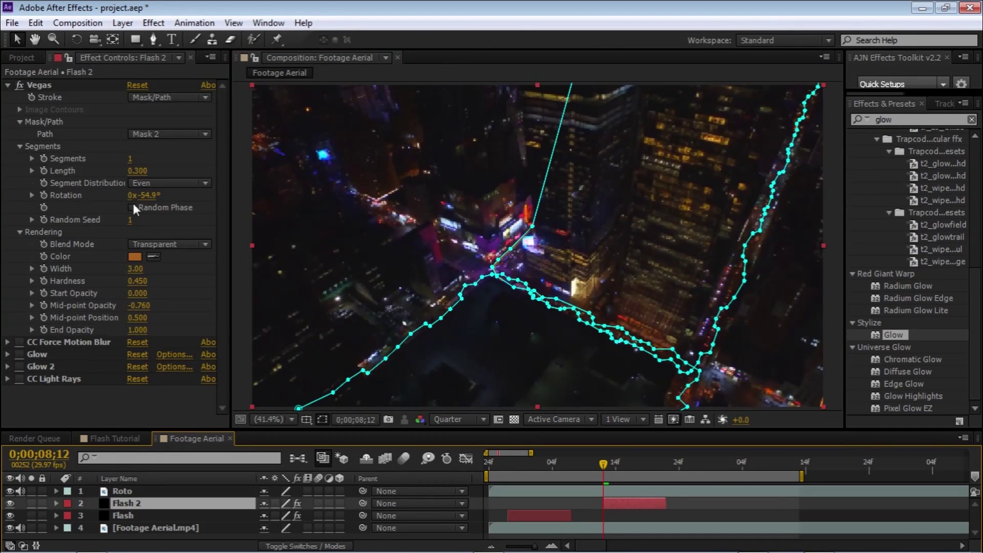
left_click_drag(146, 196, 134, 197)
left_click(321, 420)
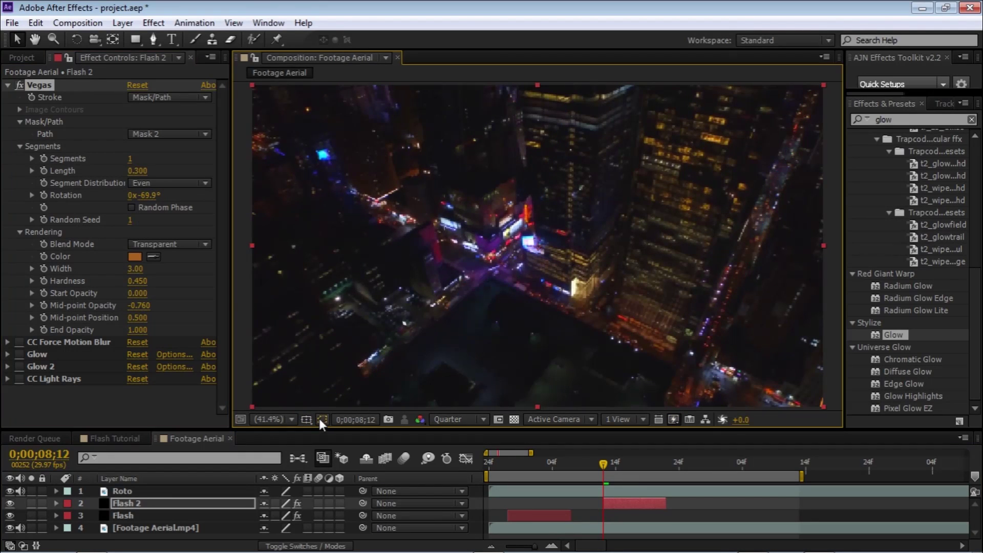
left_click(44, 198)
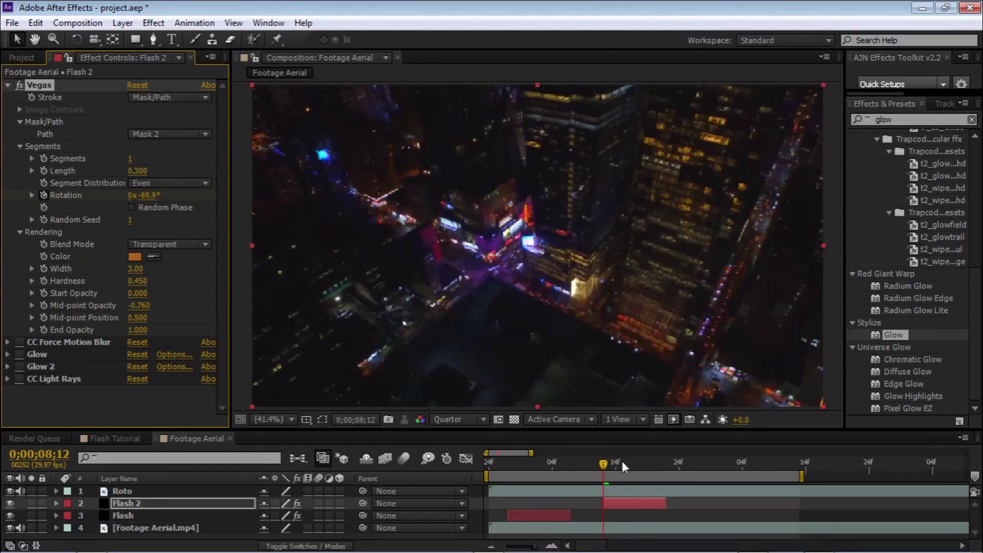
left_click_drag(622, 461, 646, 465)
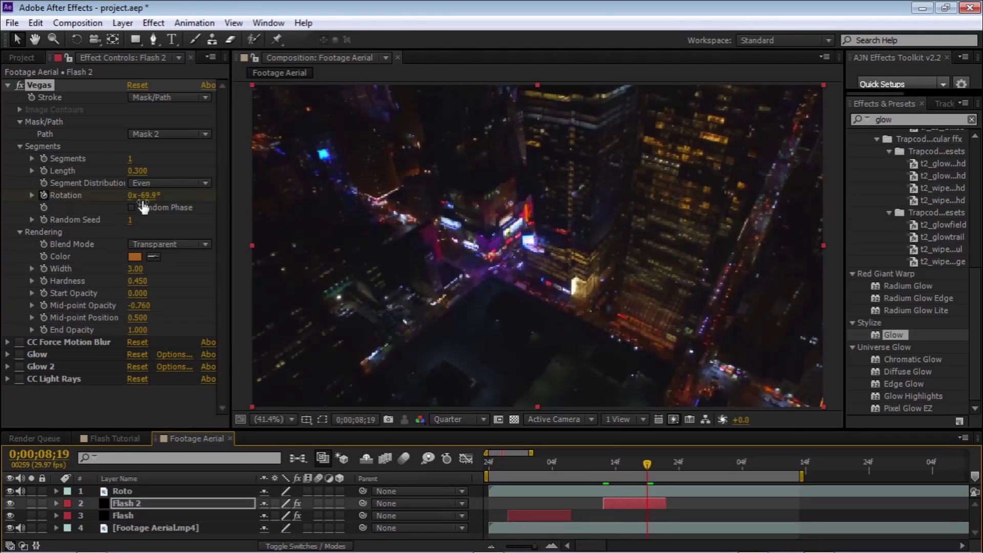
mouse_move(162, 201)
left_mouse_down()
mouse_move(228, 219)
mouse_move(243, 239)
left_mouse_up()
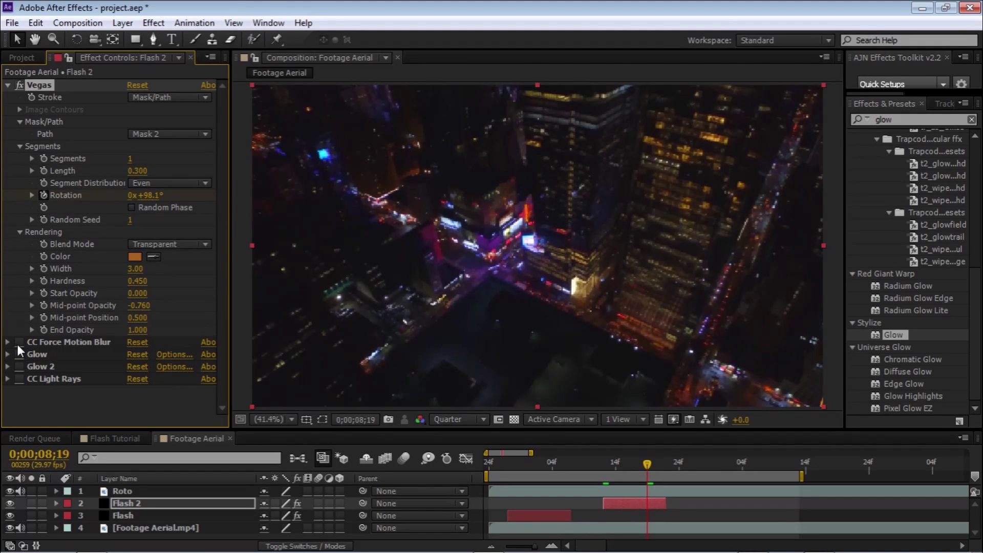
- Re-enable CC Light Rays on Flash 2, then RAM-preview a shortened work area and scrub the orange streak
left_click(19, 380)
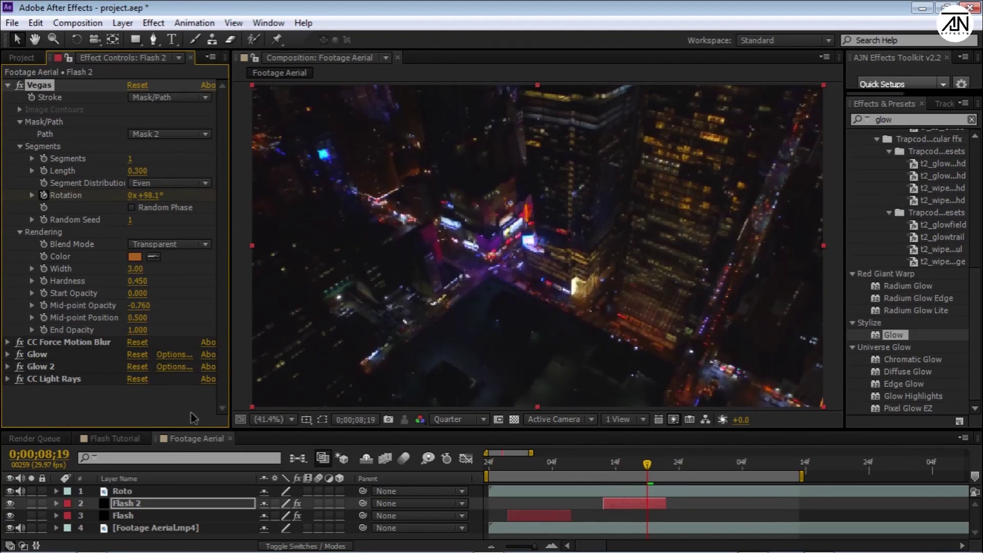
left_click(768, 480)
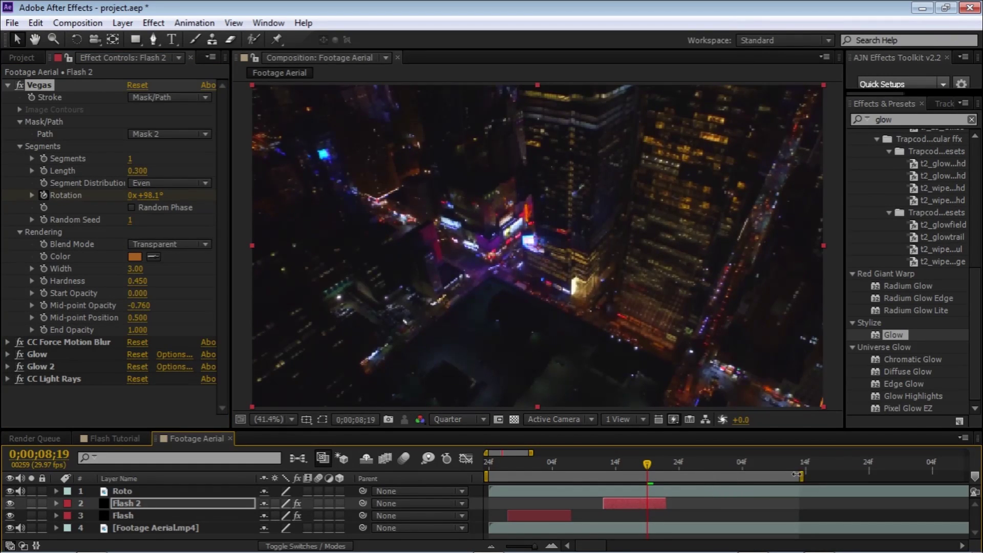
left_click_drag(778, 474, 712, 474)
key("space")
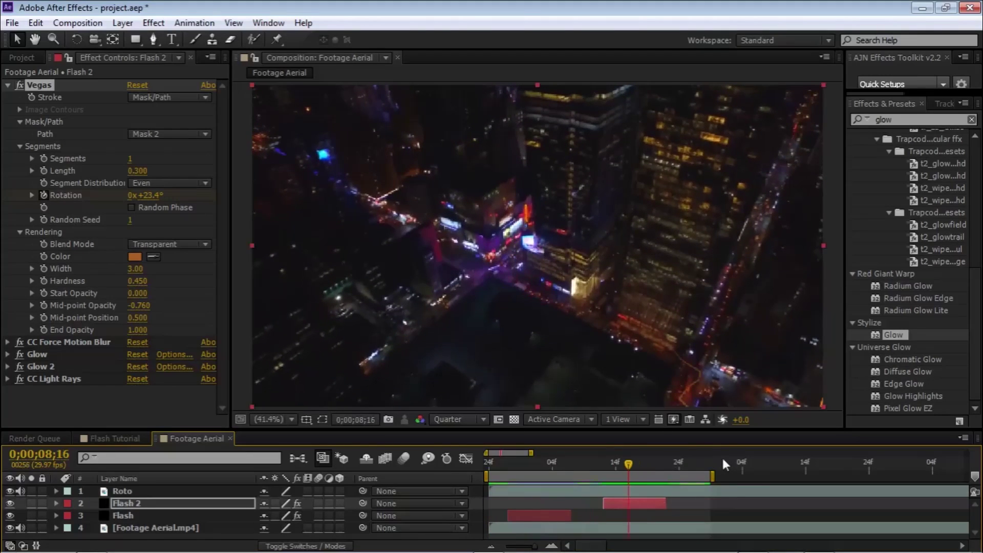
key("Page_Up")
left_click_drag(615, 460, 622, 481)
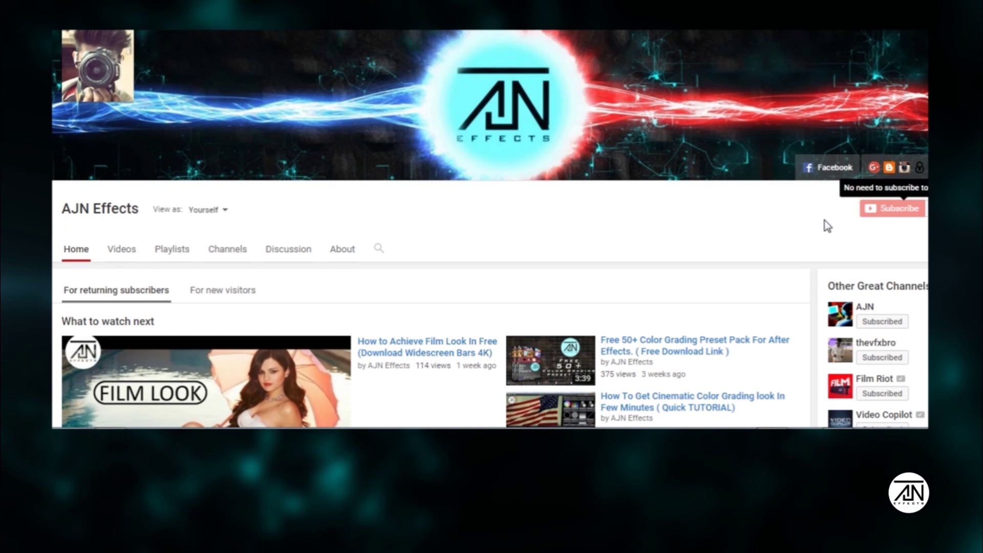
- Scroll down through the AJN Effects YouTube channel page and back up
scroll(314, 303, "down", 3)
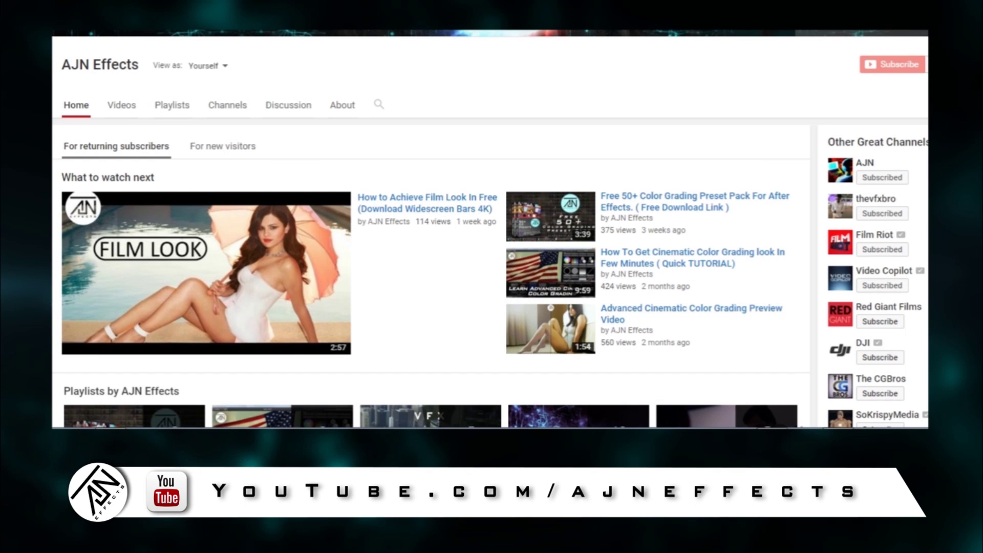
scroll(430, 230, "down", 5)
scroll(430, 231, "down", 2)
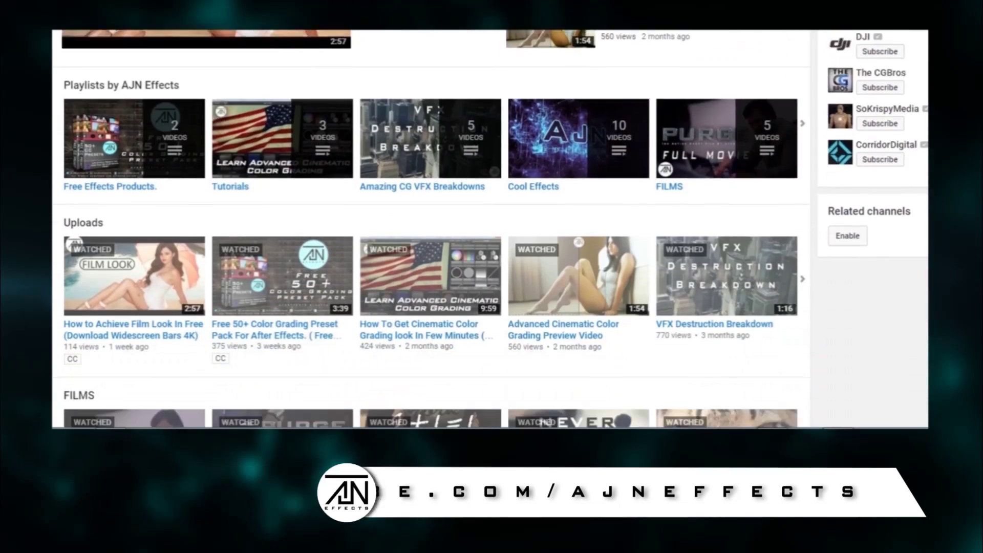
scroll(430, 230, "down", 4)
scroll(430, 230, "down", 3)
scroll(430, 230, "down", 2)
scroll(430, 230, "down", 3)
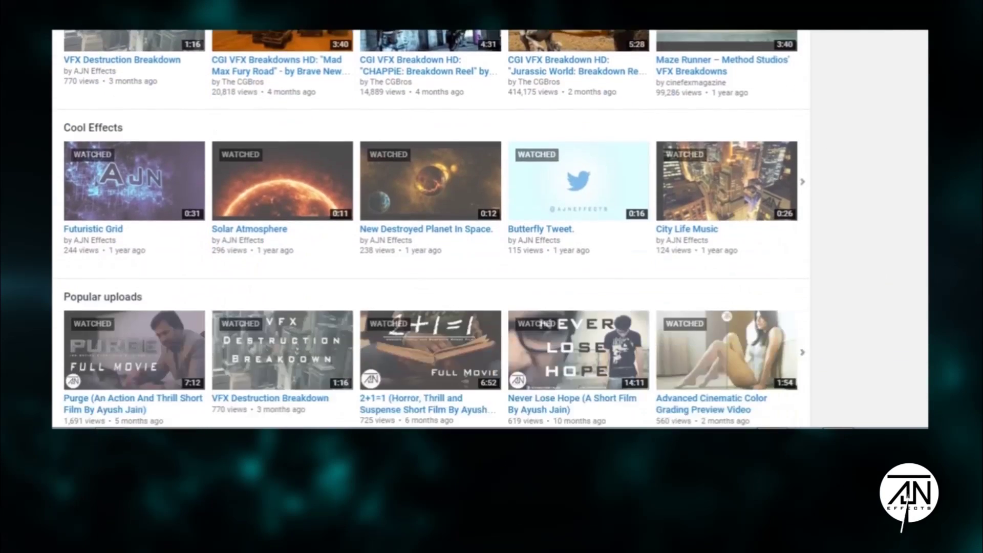
scroll(430, 230, "down", 2)
scroll(430, 230, "up", 6)
scroll(430, 230, "up", 10)
scroll(490, 228, "up", 5)
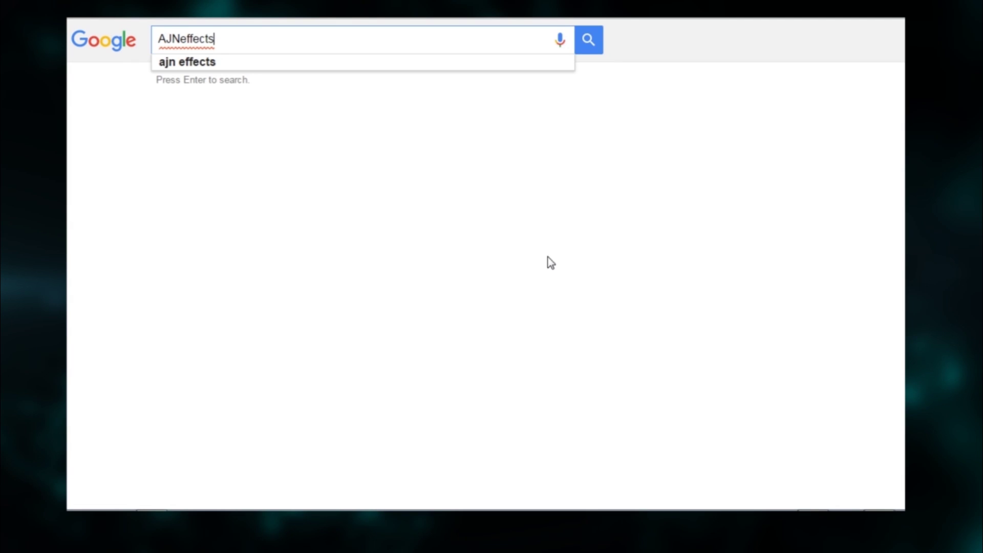
- Search Google for 'AJNeffects' and browse its YouTube, Facebook, blog and Twitter results
key("Return")
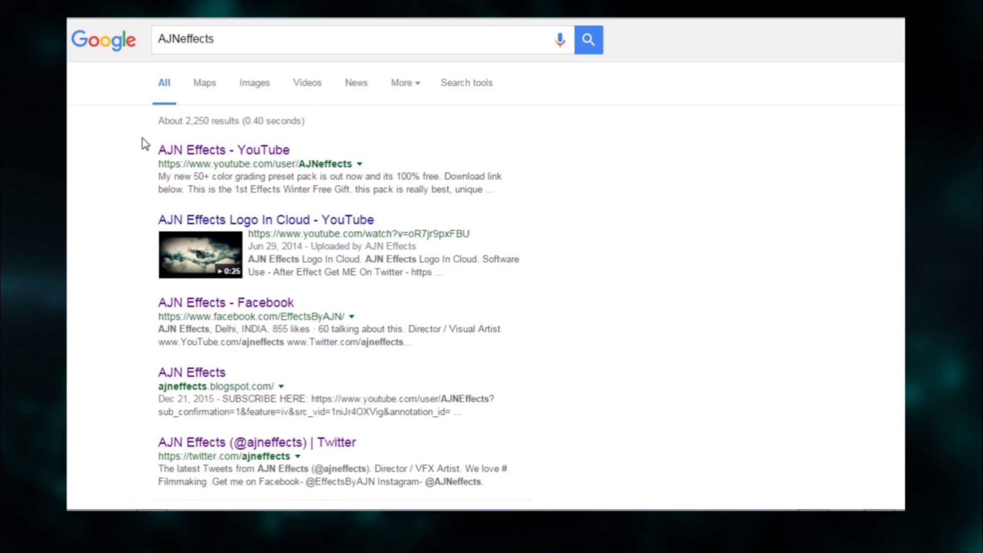
scroll(330, 310, "down", 4)
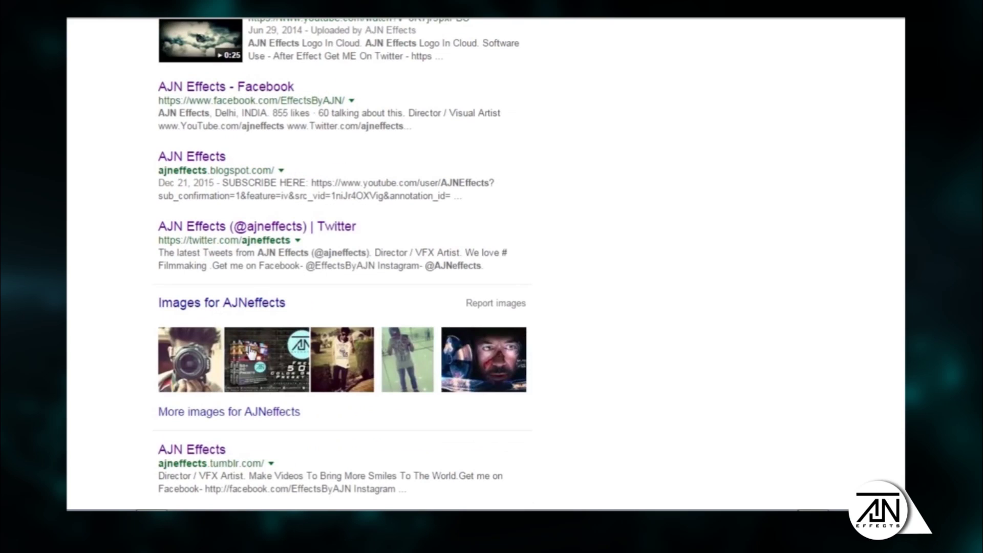
scroll(452, 388, "down", 3)
scroll(256, 384, "down", 4)
scroll(302, 325, "up", 11)
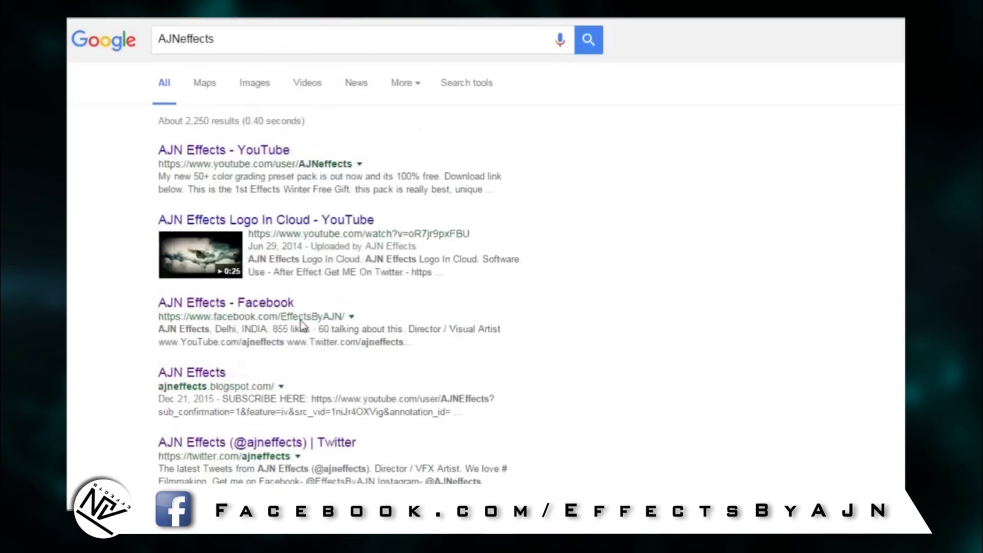